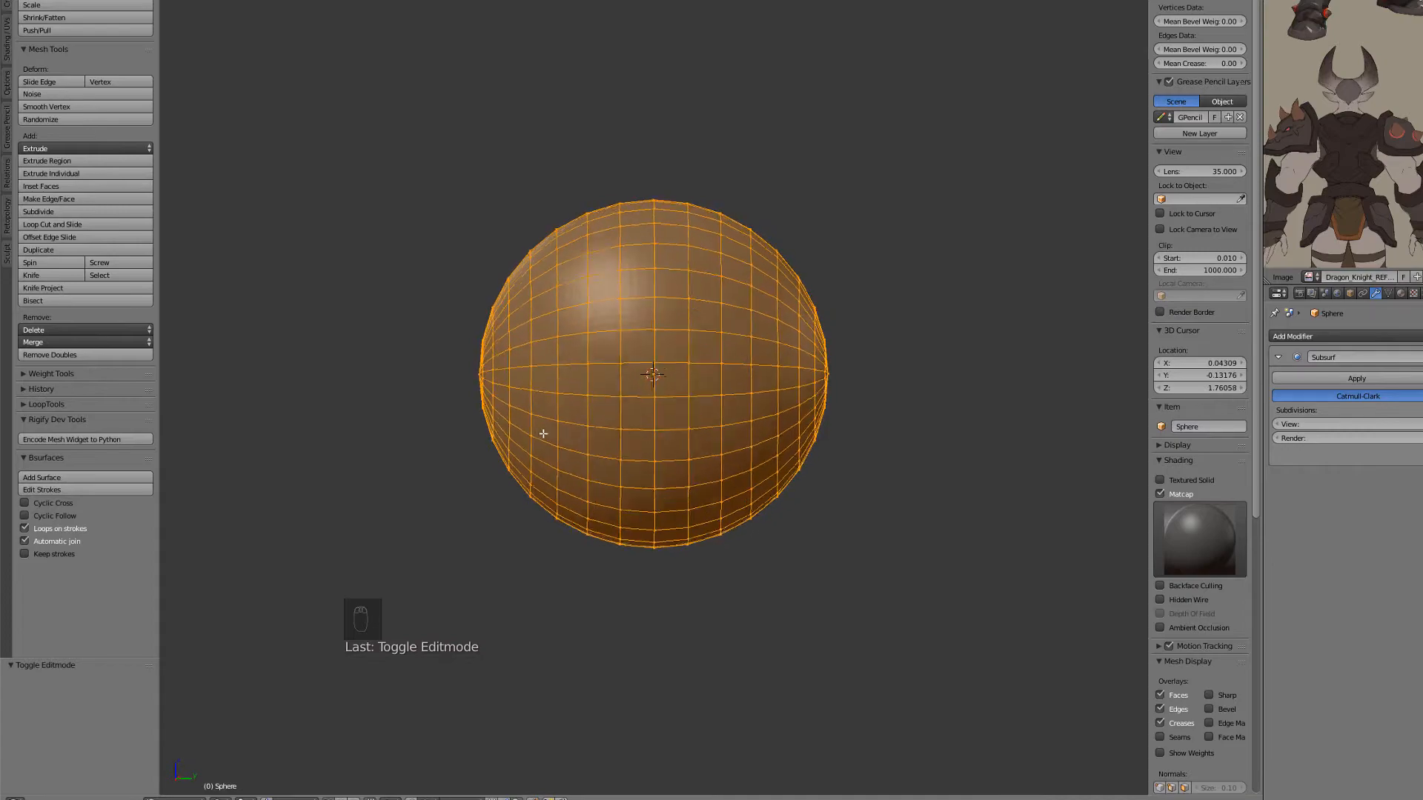
Step: Leave local view and examine the sphere against the head mesh and the existing eyeball in side-view wireframe
{"action": "key", "text": "KP_3"}
{"action": "key", "text": "z"}
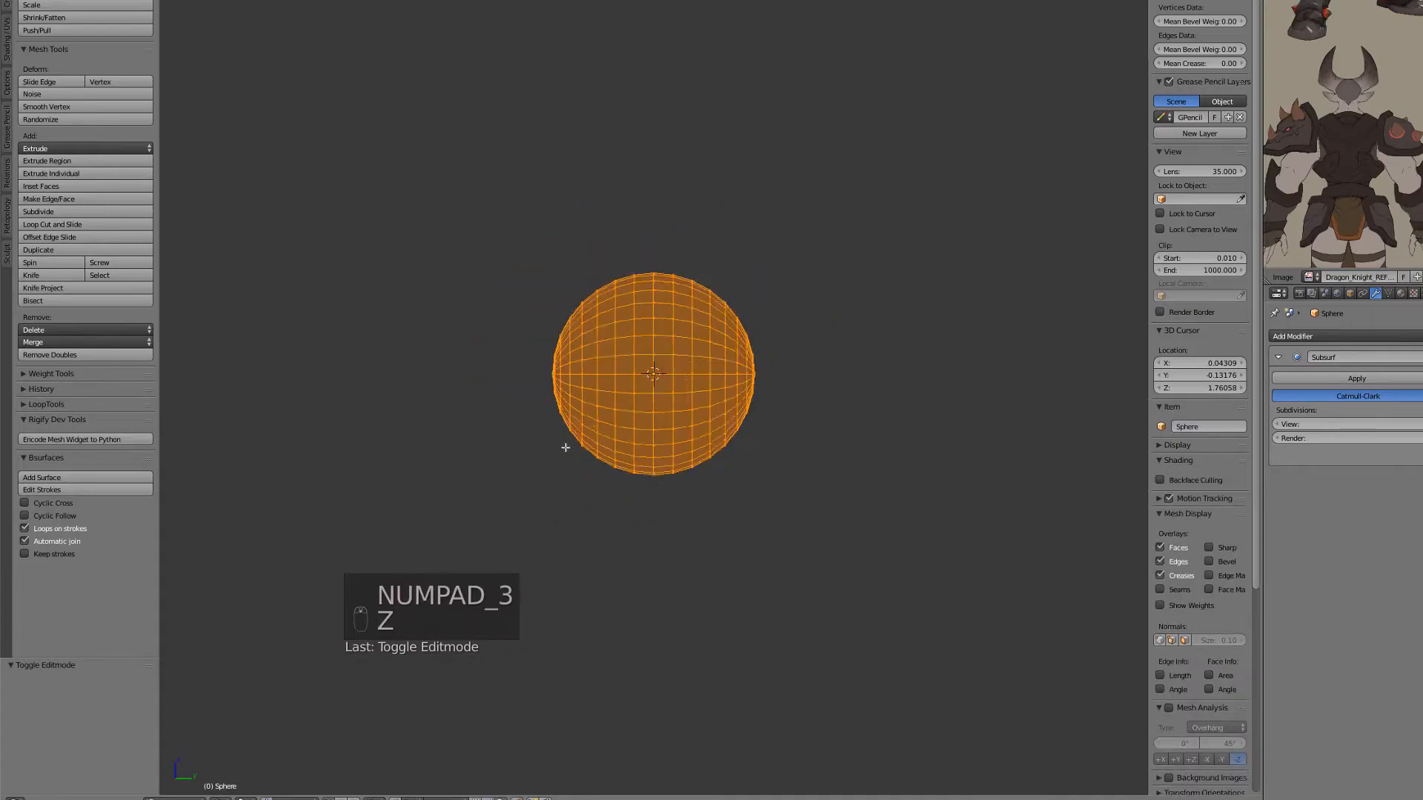
{"action": "key", "text": "Tab"}
{"action": "key", "text": "KP_Divide"}
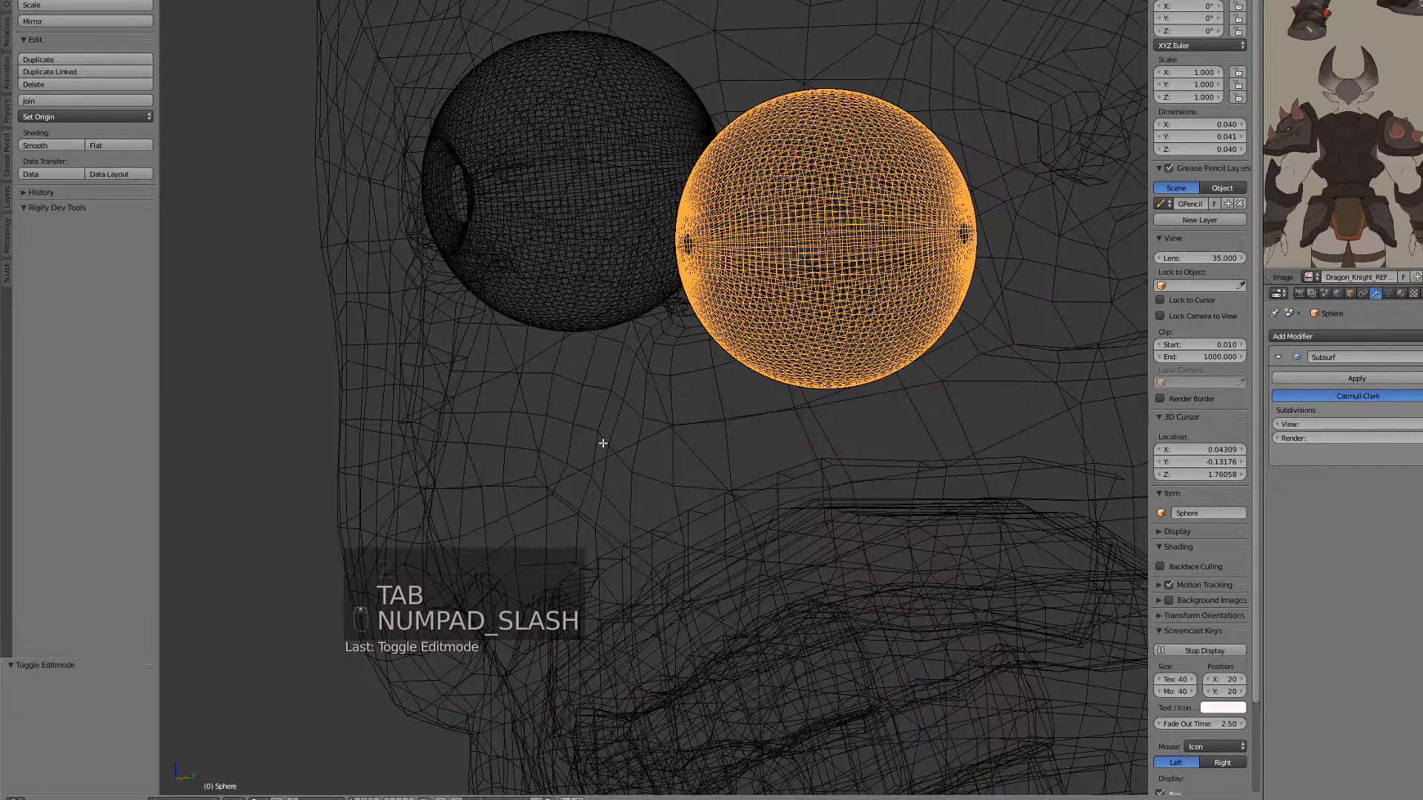
{"action": "key", "text": "KP_3"}
{"action": "key", "text": "z"}
{"action": "key", "text": "z"}
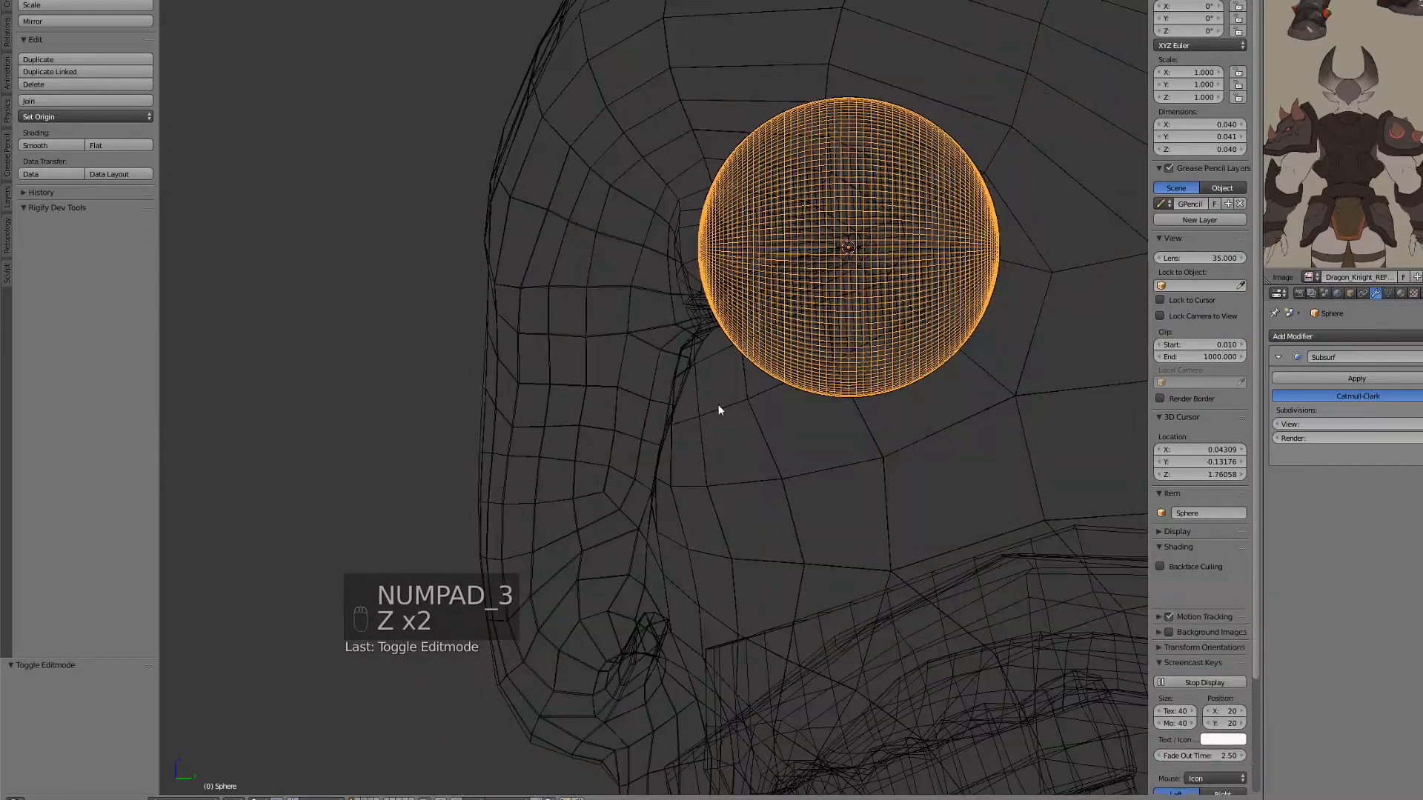
{"action": "scroll", "coordinate": [721, 407], "scroll_direction": "up", "scroll_amount": 5}
{"action": "scroll", "coordinate": [779, 348], "scroll_direction": "up", "scroll_amount": 2}
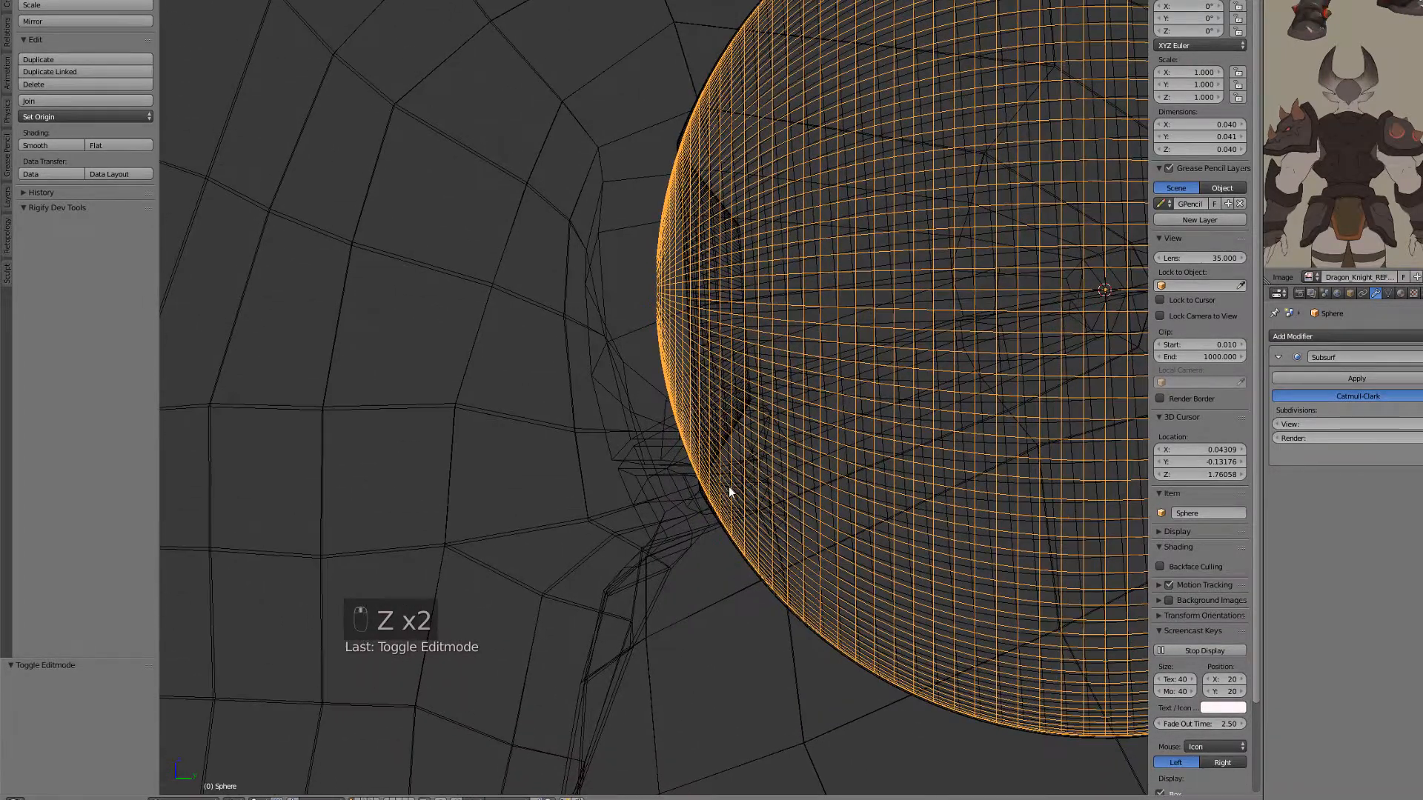
Step: Select the edge loop around the sphere's front cap and isolate the sphere in local view
{"action": "key", "text": "Tab"}
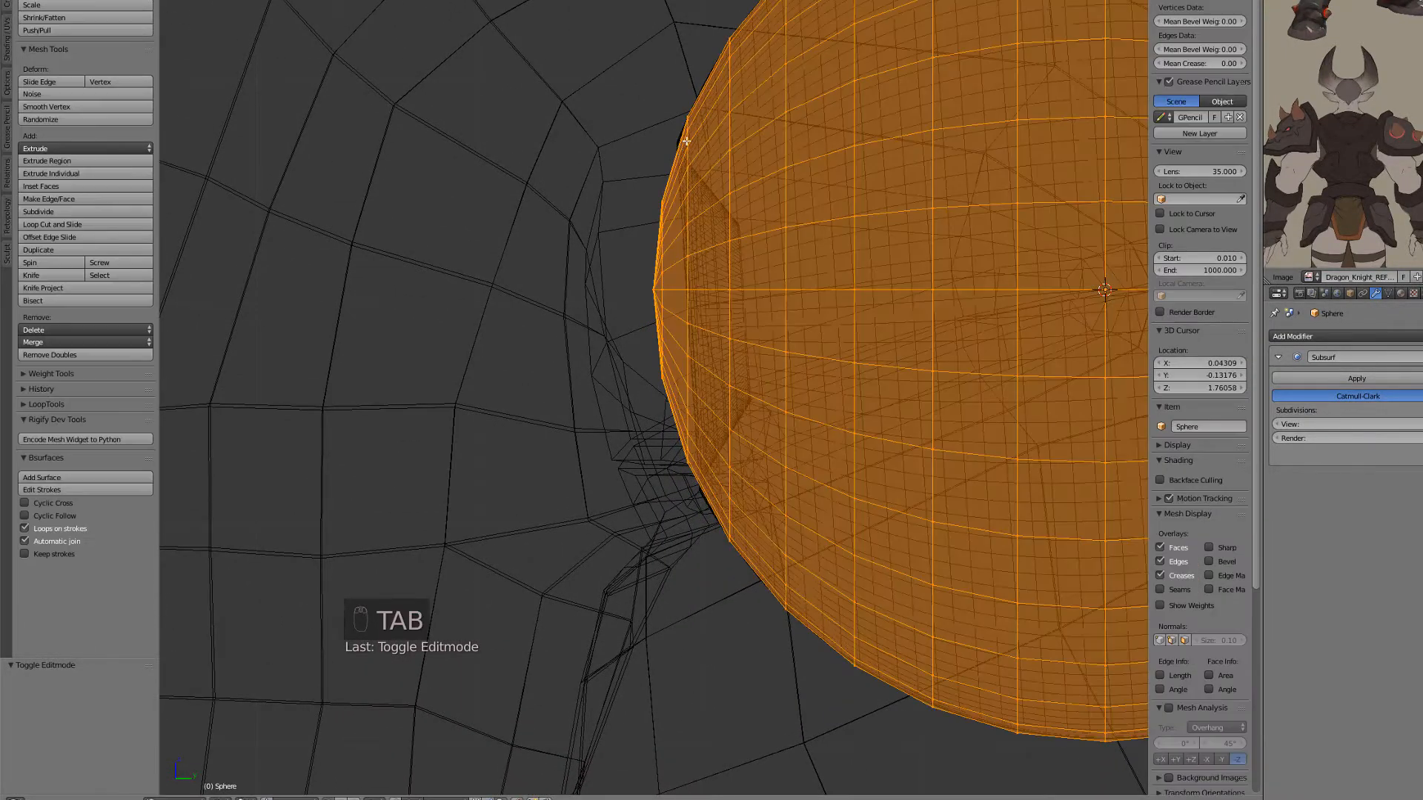
{"action": "right_click", "coordinate": [687, 139], "text": "alt"}
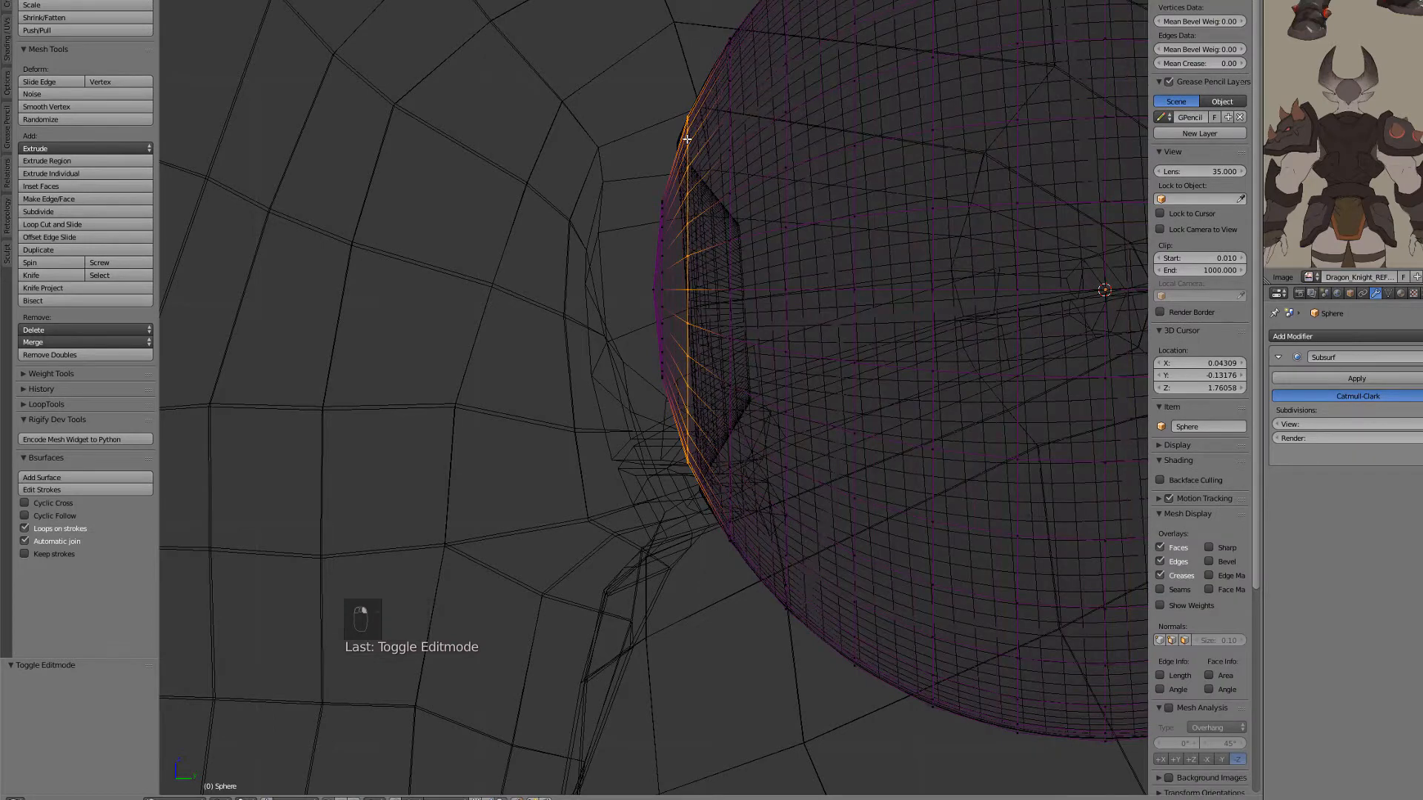
{"action": "key", "text": "KP_Divide"}
{"action": "middle_click_drag", "start_coordinate": [504, 275], "coordinate": [711, 267]}
{"action": "scroll", "coordinate": [723, 303], "scroll_direction": "up", "scroll_amount": 2}
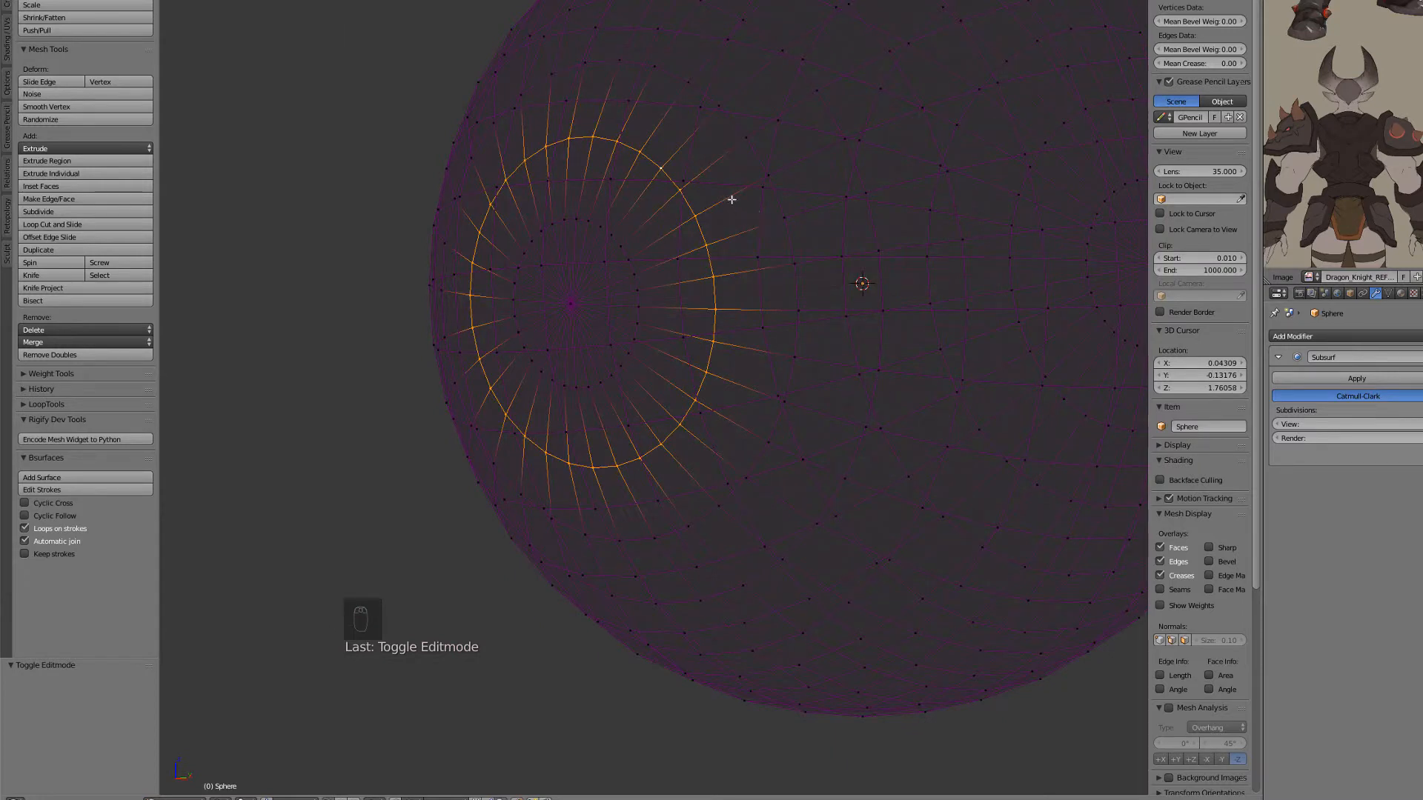
Step: Add a supporting edge loop beside the selected ring and another one inside it on the sphere's front cap
{"action": "key", "text": "ctrl+r"}
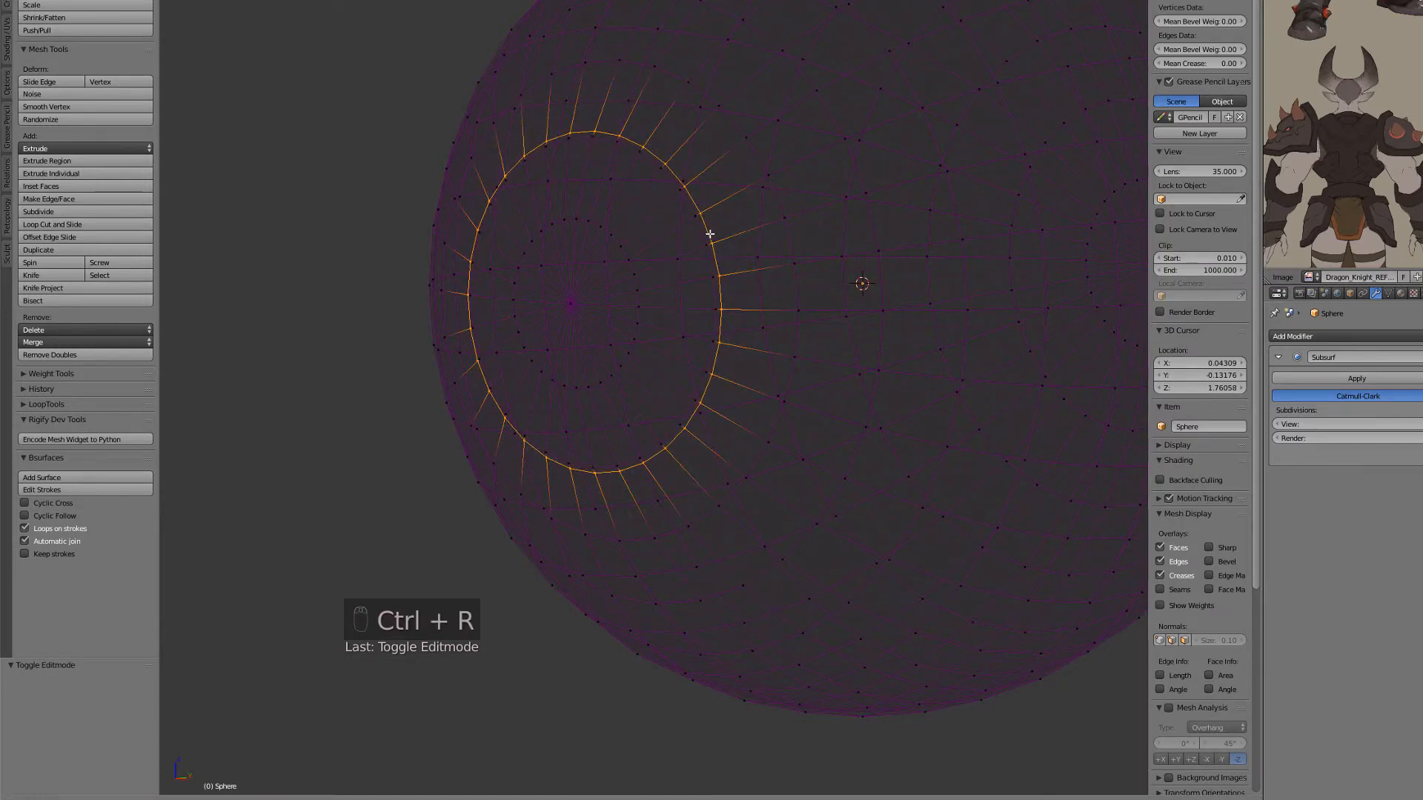
{"action": "left_click", "coordinate": [709, 234]}
{"action": "right_click", "coordinate": [708, 234]}
{"action": "key", "text": "ctrl+r"}
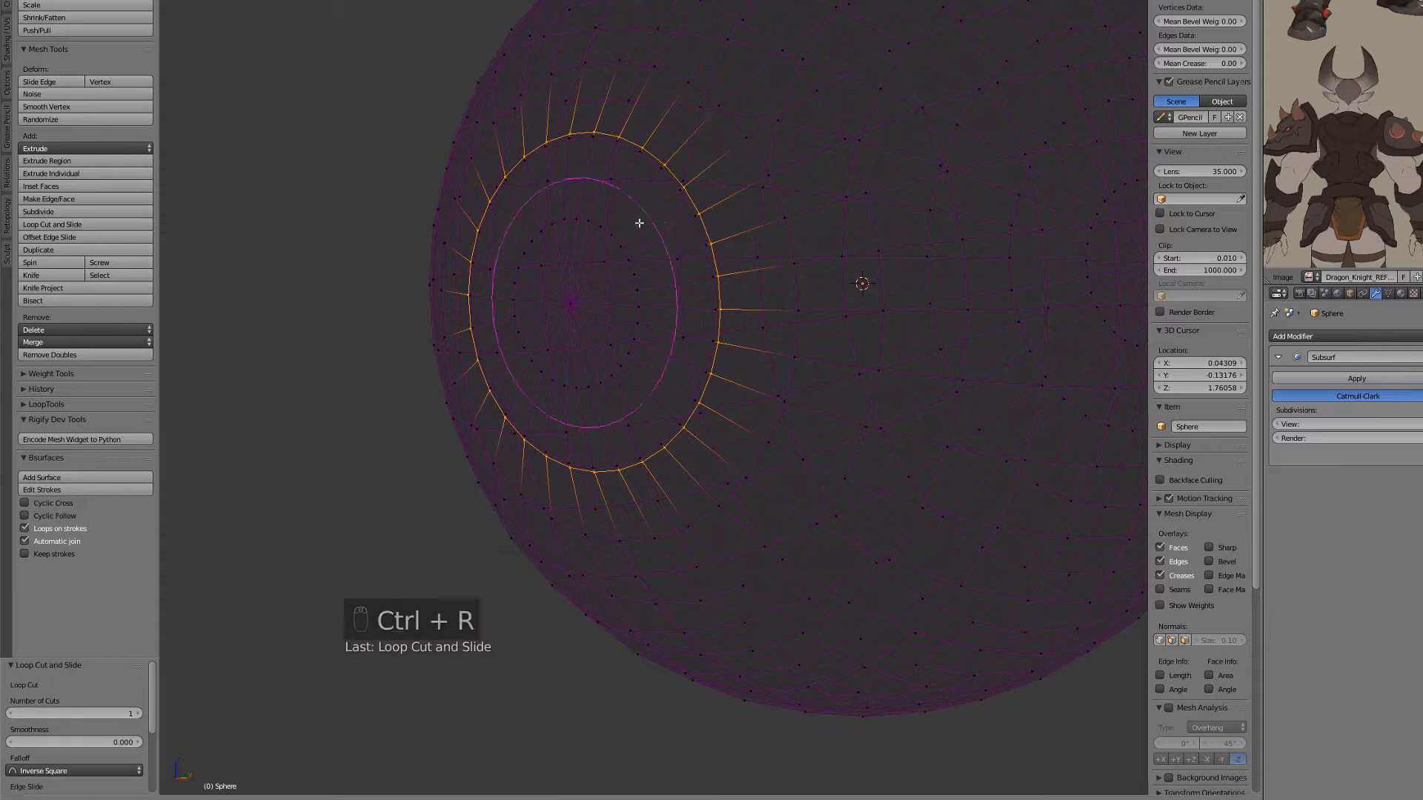
{"action": "middle_click_drag", "start_coordinate": [638, 222], "coordinate": [545, 314]}
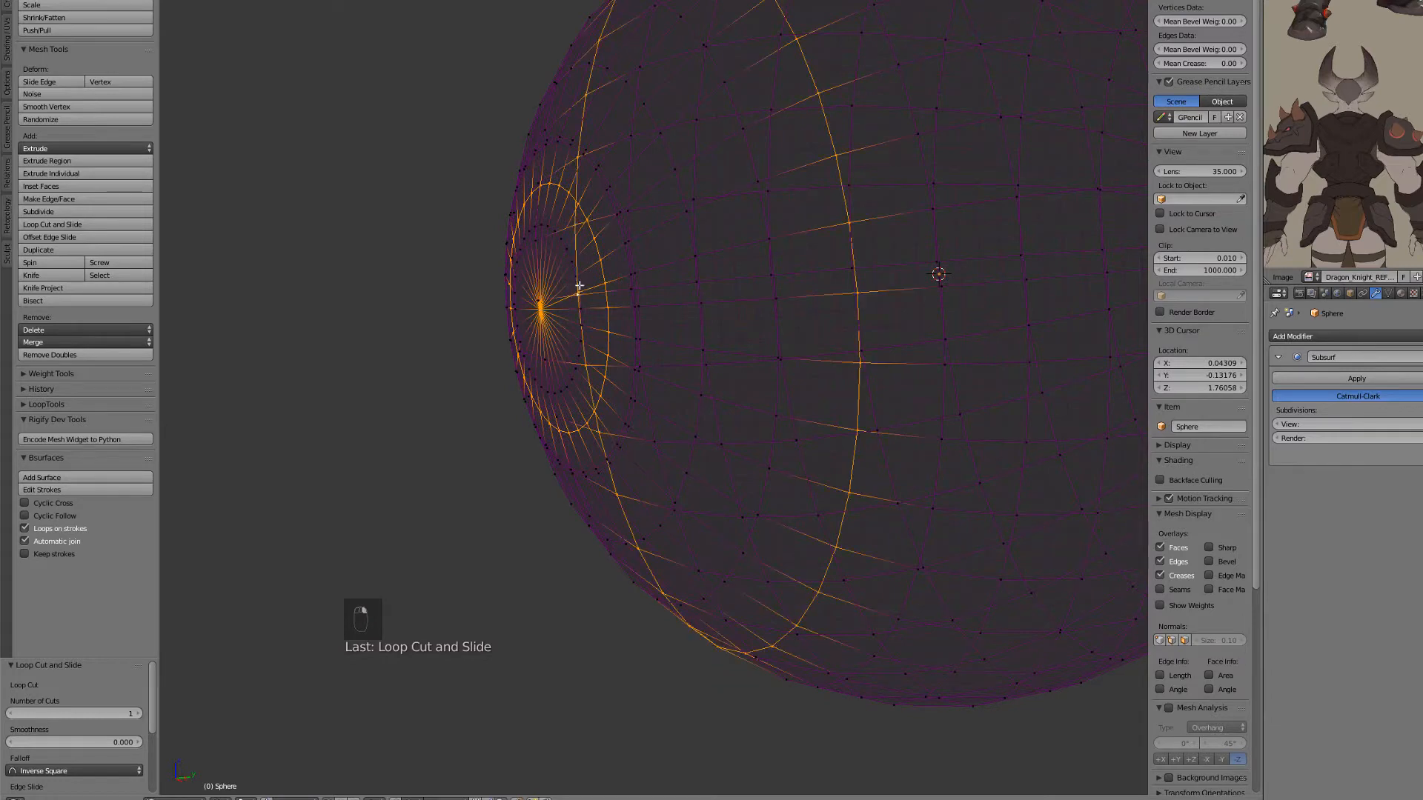
Step: Undo the accidental loop selection and move the front cap outward along the Y axis by about 0.0007
{"action": "key", "text": "ctrl+z"}
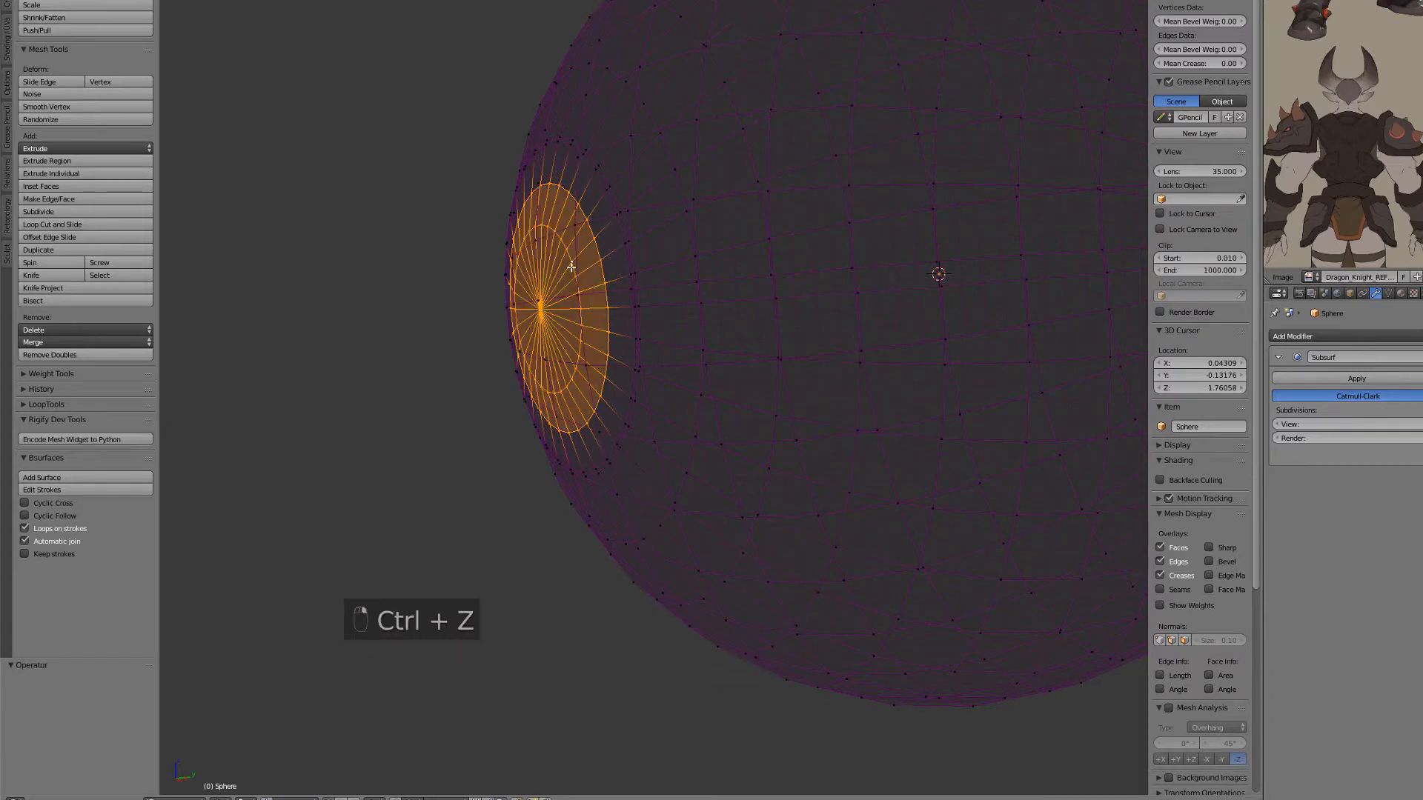
{"action": "key", "text": "KP_3"}
{"action": "key", "text": "g"}
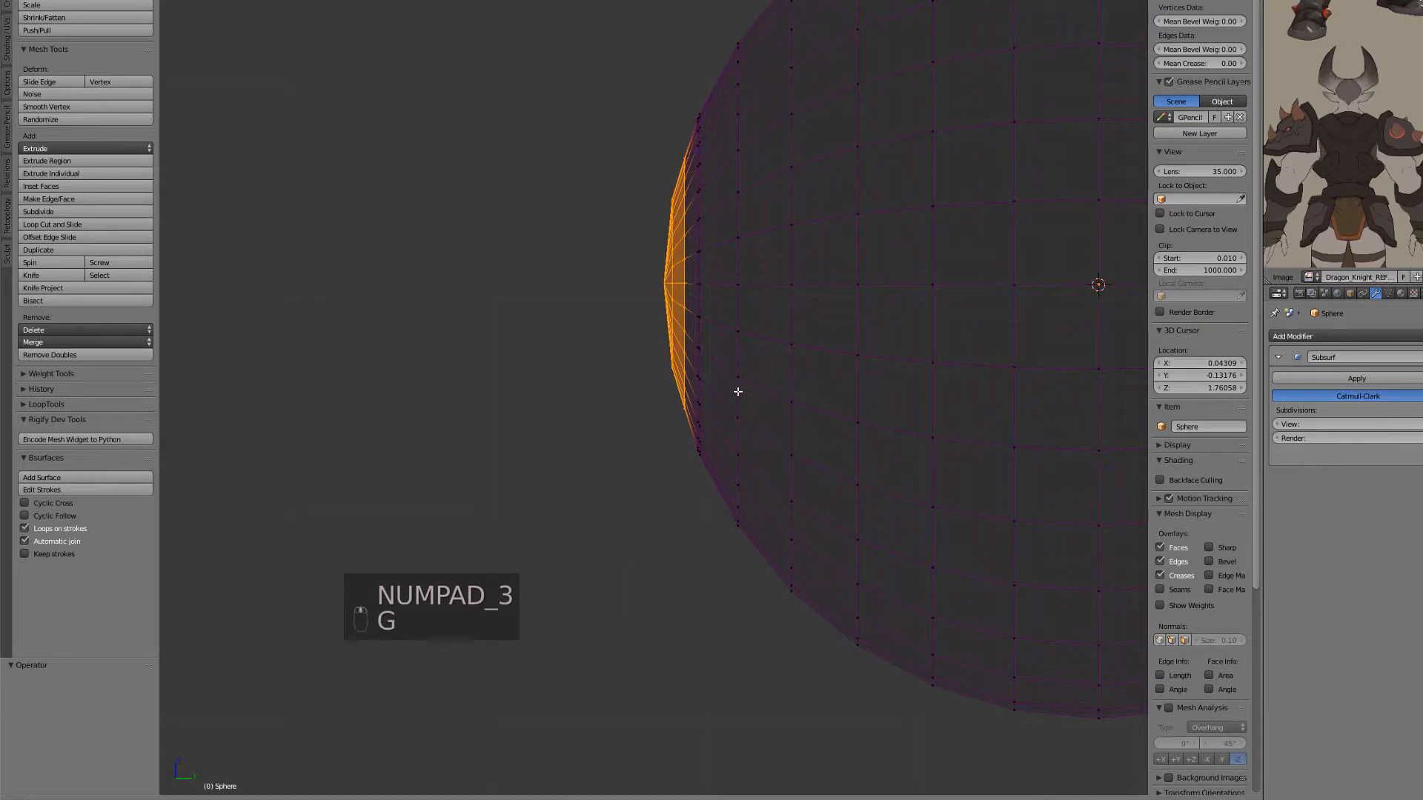
{"action": "middle_click", "coordinate": [728, 394]}
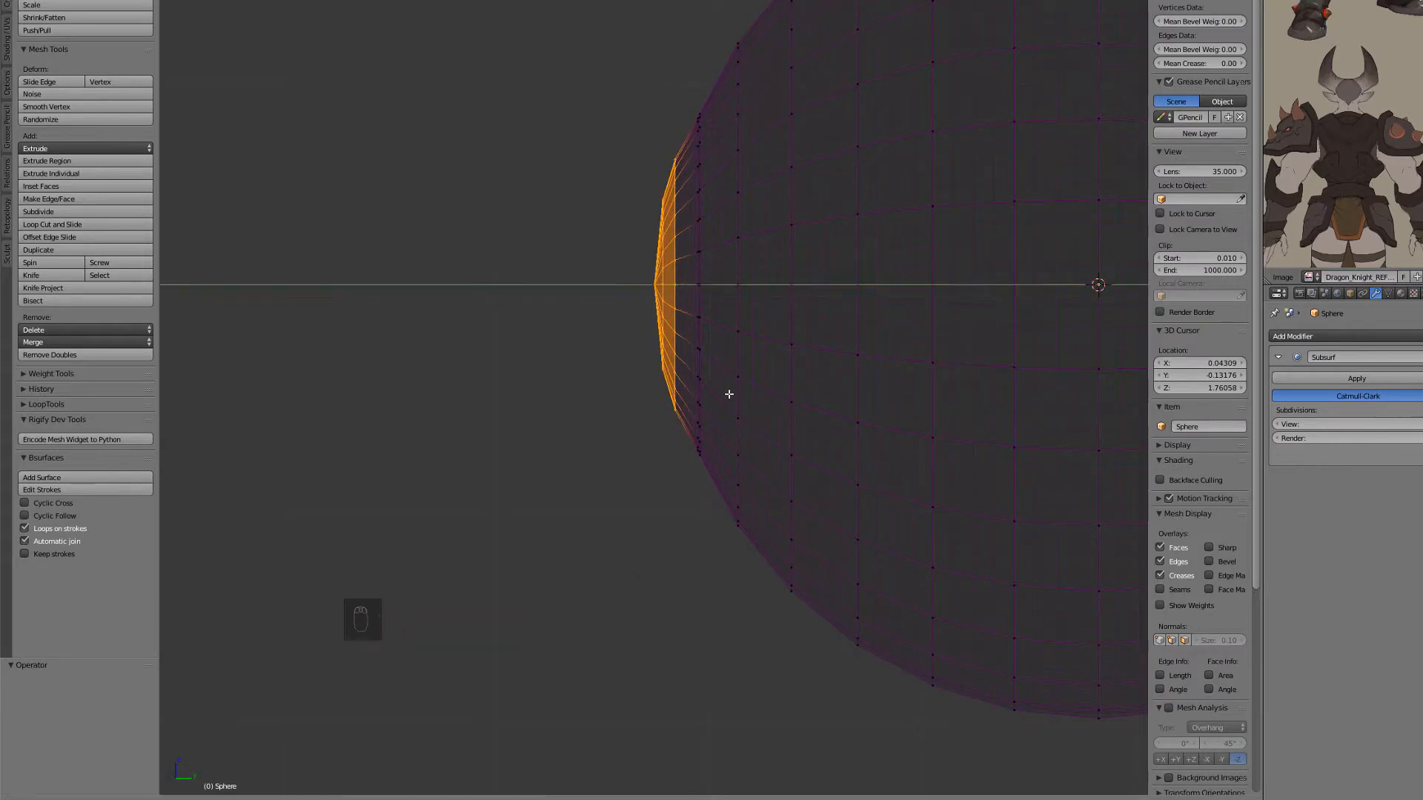
{"action": "left_click", "coordinate": [724, 396]}
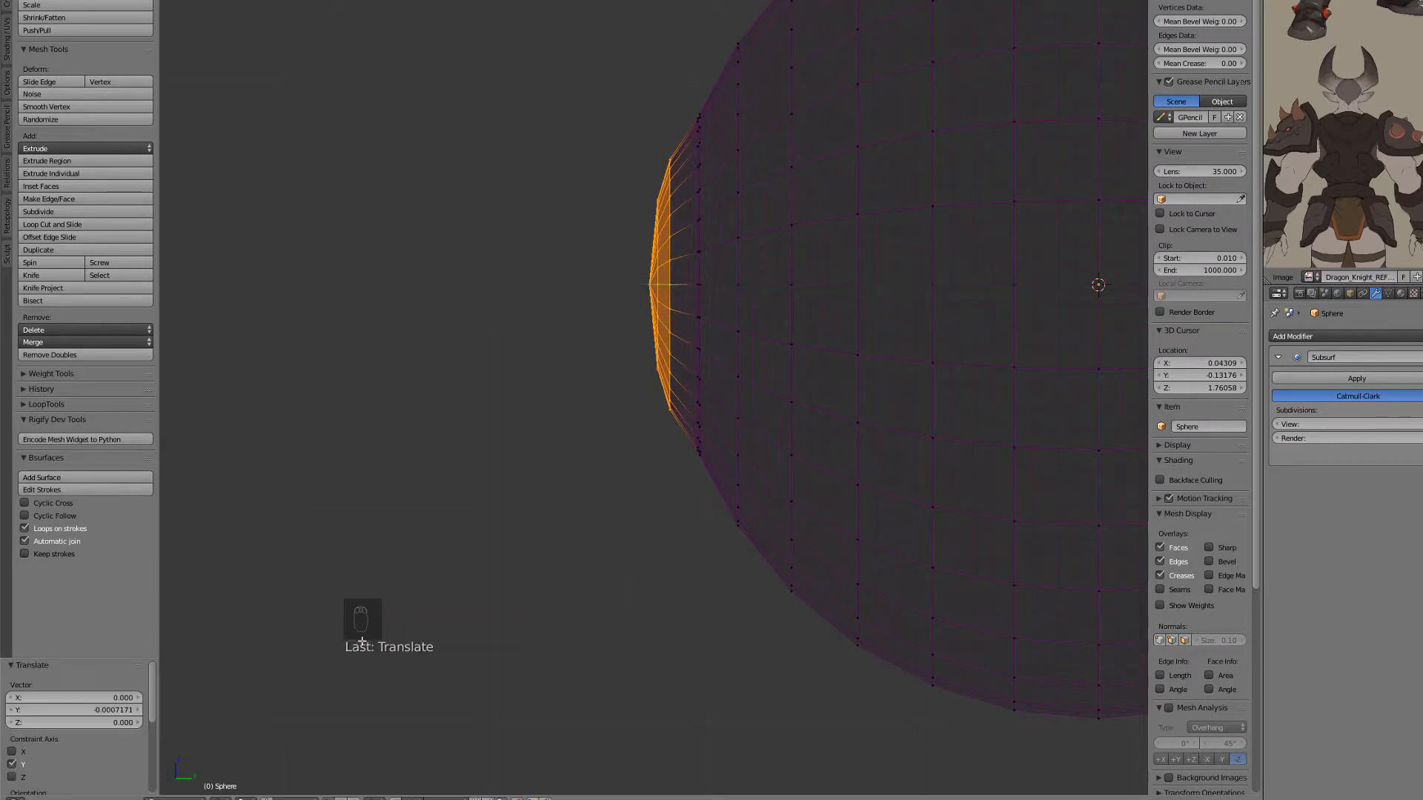
Step: Reselect the whole front cap with circle select and nudge it slightly along the Y axis
{"action": "key", "text": "a"}
{"action": "key", "text": "c"}
{"action": "left_click_drag", "start_coordinate": [632, 175], "coordinate": [635, 359]}
{"action": "right_click", "coordinate": [670, 313]}
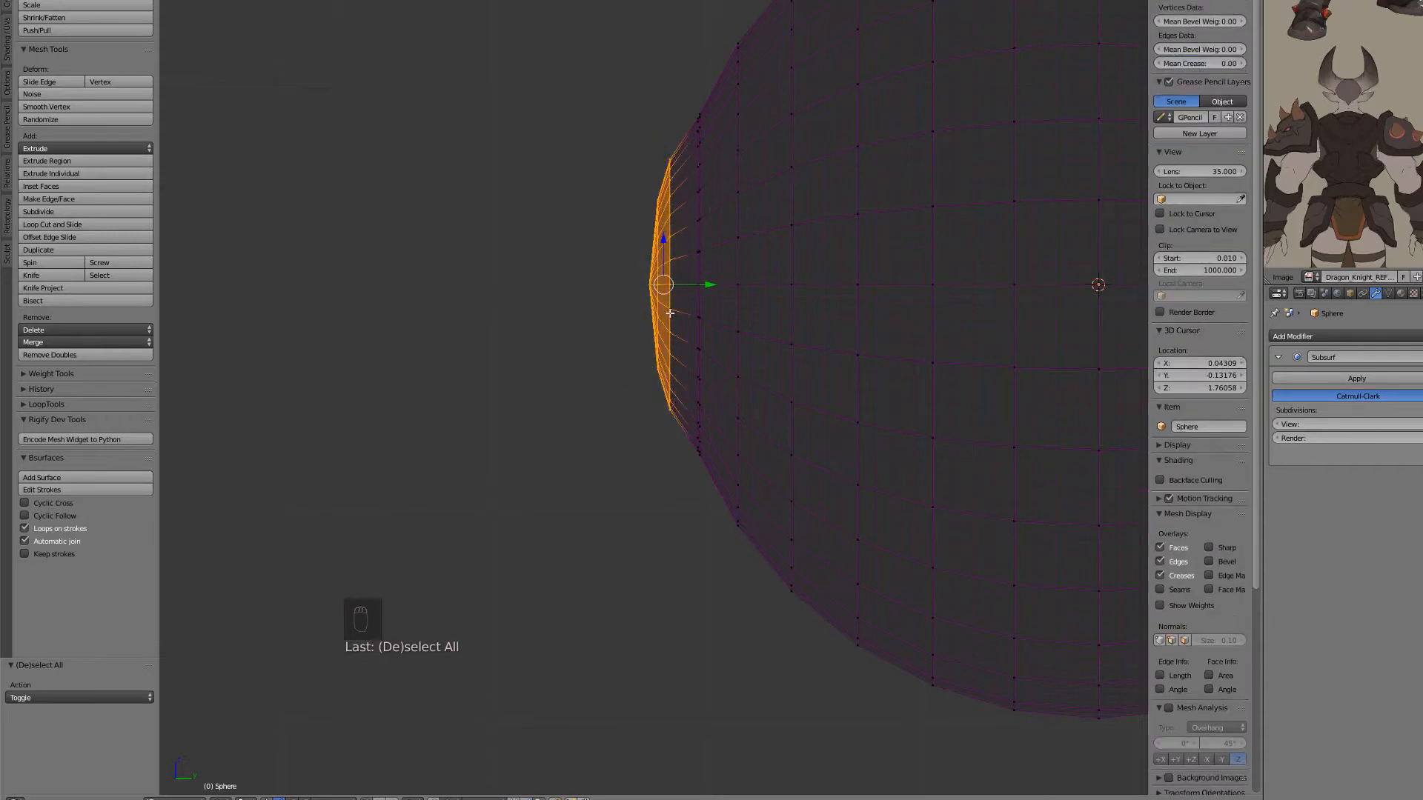
{"action": "left_click_drag", "start_coordinate": [683, 285], "coordinate": [681, 285]}
Step: Circle-select only the frontmost vertices around the pole and push them outward along the Y axis
{"action": "key", "text": "a"}
{"action": "key", "text": "c"}
{"action": "left_click_drag", "start_coordinate": [632, 211], "coordinate": [629, 371]}
{"action": "right_click", "coordinate": [672, 335]}
{"action": "key", "text": "c"}
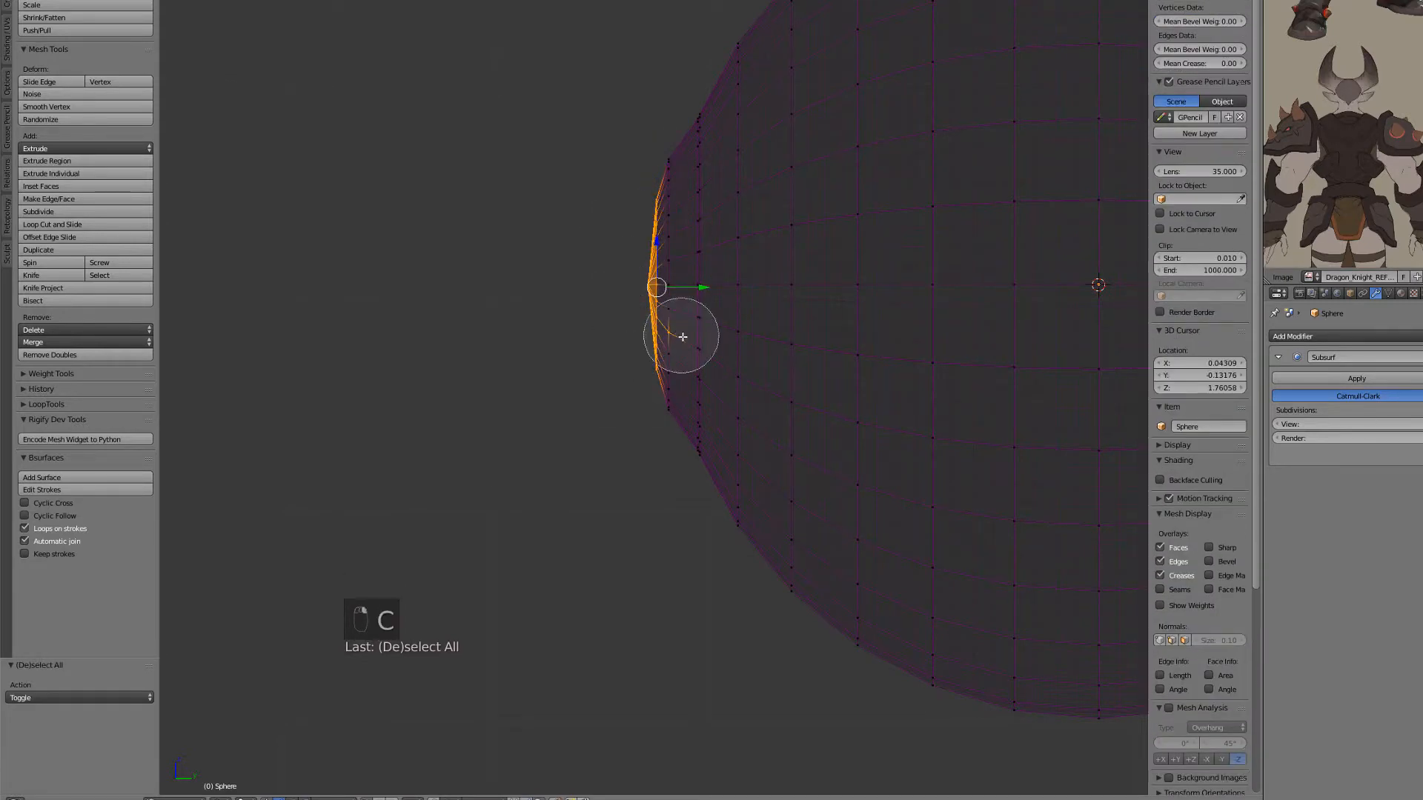
{"action": "middle_click", "coordinate": [703, 334]}
{"action": "right_click", "coordinate": [702, 332]}
{"action": "left_click_drag", "start_coordinate": [703, 288], "coordinate": [673, 283]}
Step: Delete the selected vertices around the pole and close the resulting hole with Grid Fill
{"action": "middle_click_drag", "start_coordinate": [673, 283], "coordinate": [647, 290]}
{"action": "key", "text": "x"}
{"action": "left_click", "coordinate": [645, 289]}
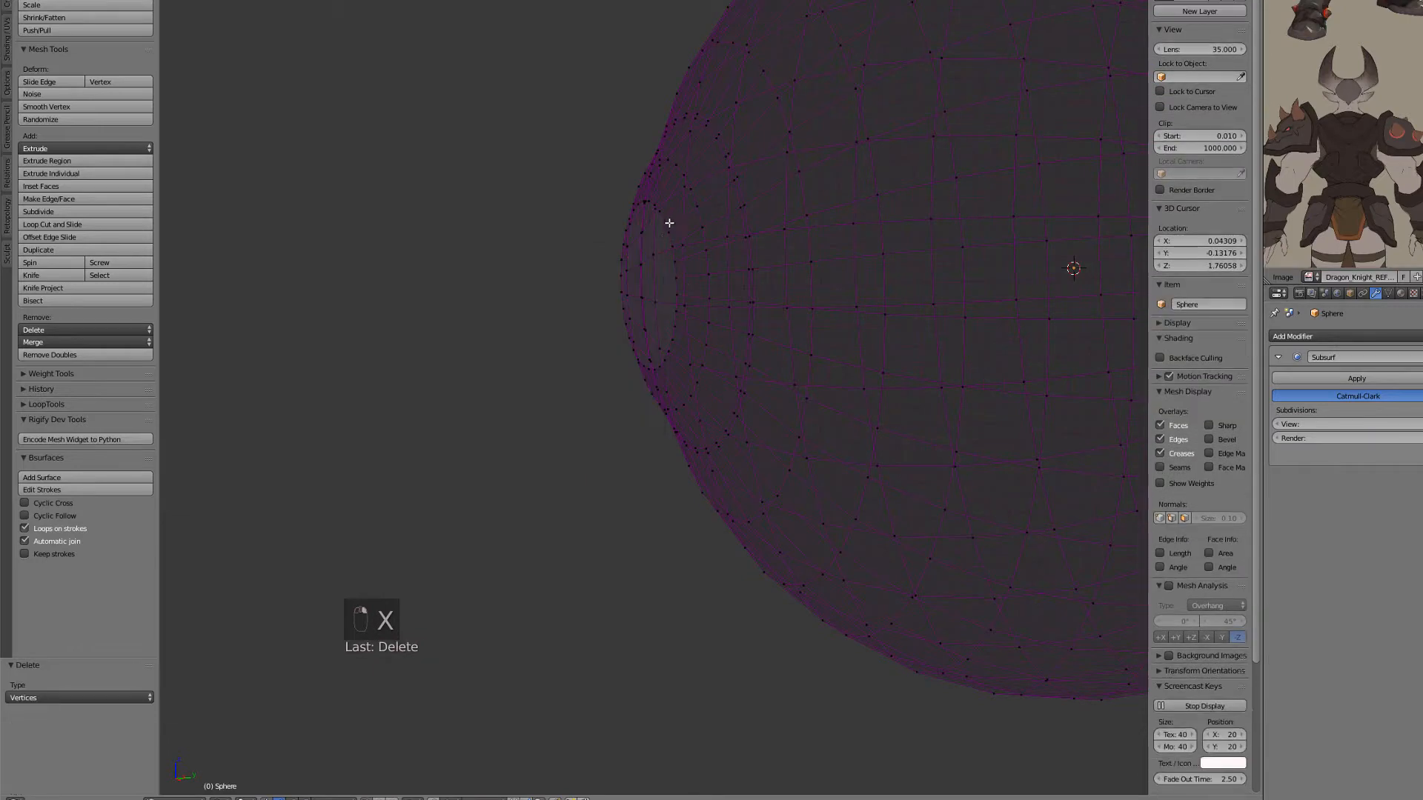
{"action": "right_click", "coordinate": [667, 219], "text": "alt"}
{"action": "key", "text": "ctrl+f"}
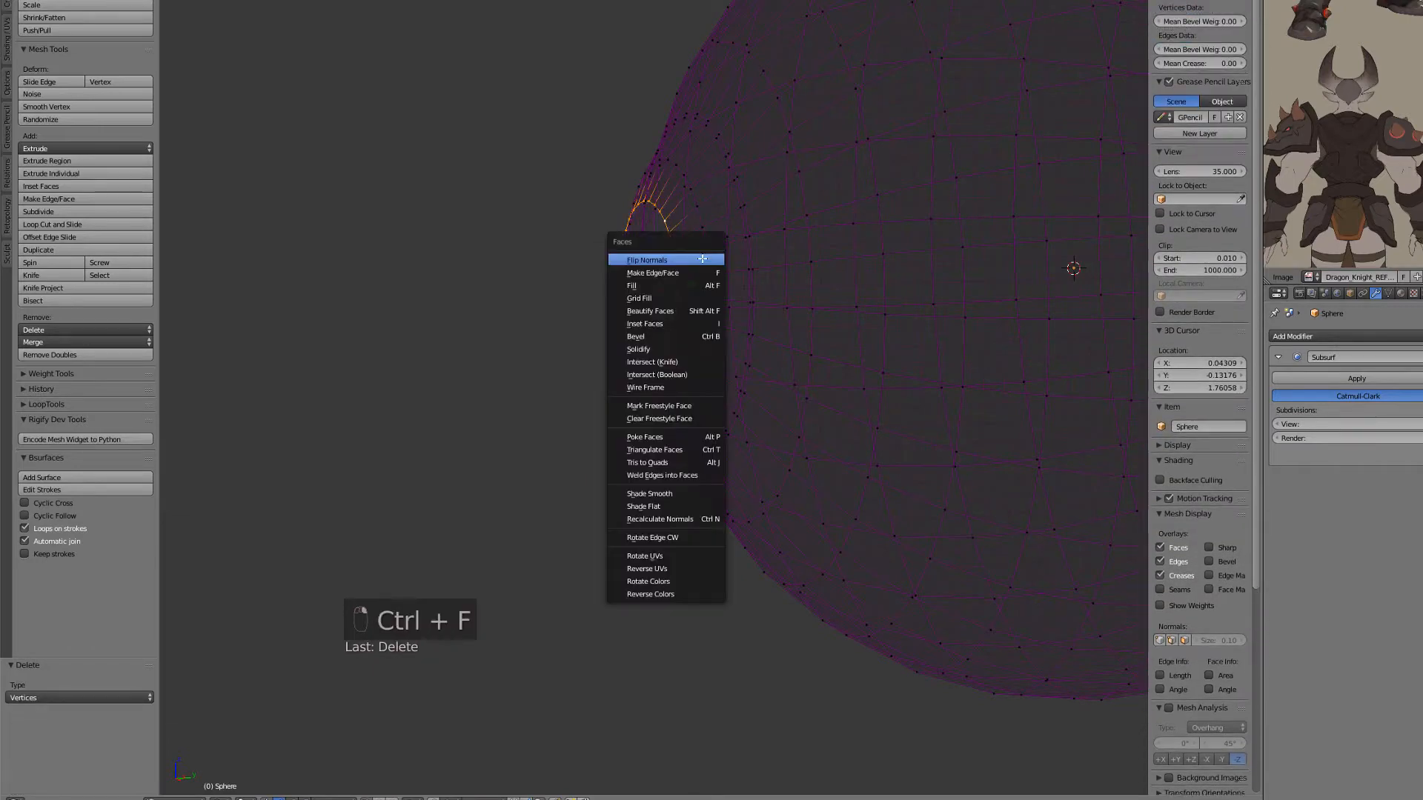
{"action": "left_click", "coordinate": [688, 298]}
{"action": "middle_click_drag", "start_coordinate": [686, 286], "coordinate": [789, 289]}
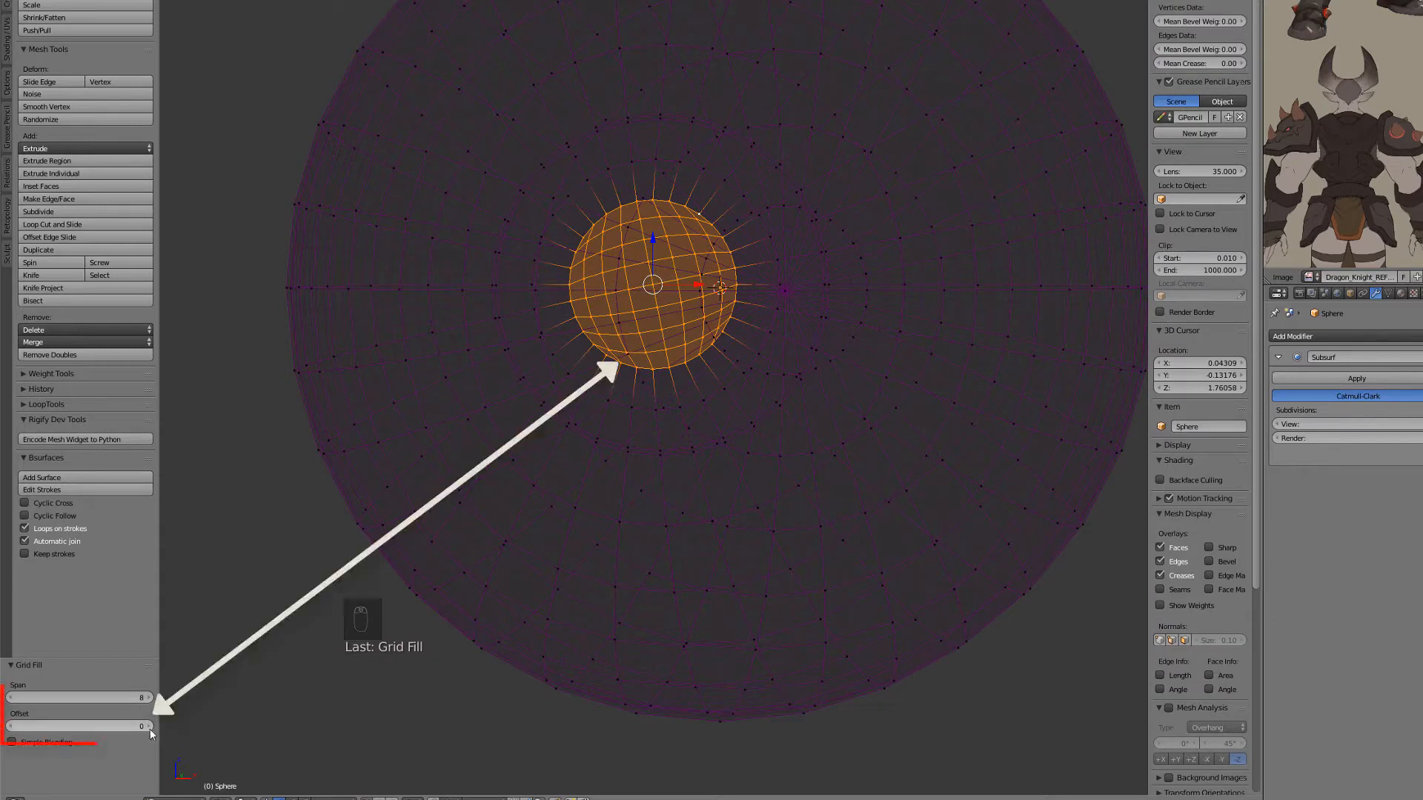
Step: Adjust the Grid Fill offset to 7 so the filled grid lines up vertically and horizontally
{"action": "left_click", "coordinate": [150, 727]}
{"action": "left_click", "coordinate": [150, 727]}
{"action": "left_click", "coordinate": [149, 727]}
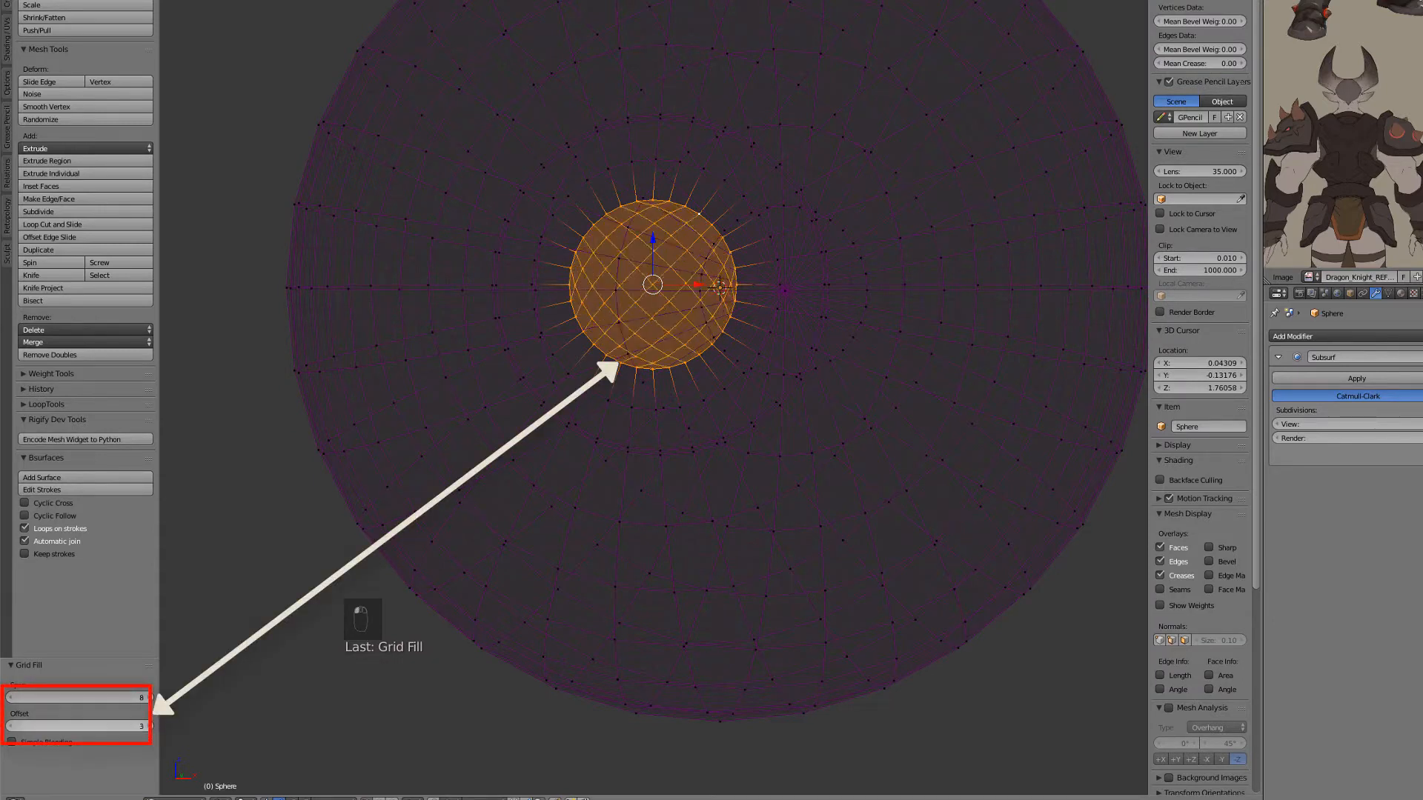
{"action": "left_click", "coordinate": [149, 727]}
{"action": "left_click", "coordinate": [150, 726]}
{"action": "left_click", "coordinate": [151, 726]}
{"action": "left_click", "coordinate": [151, 726]}
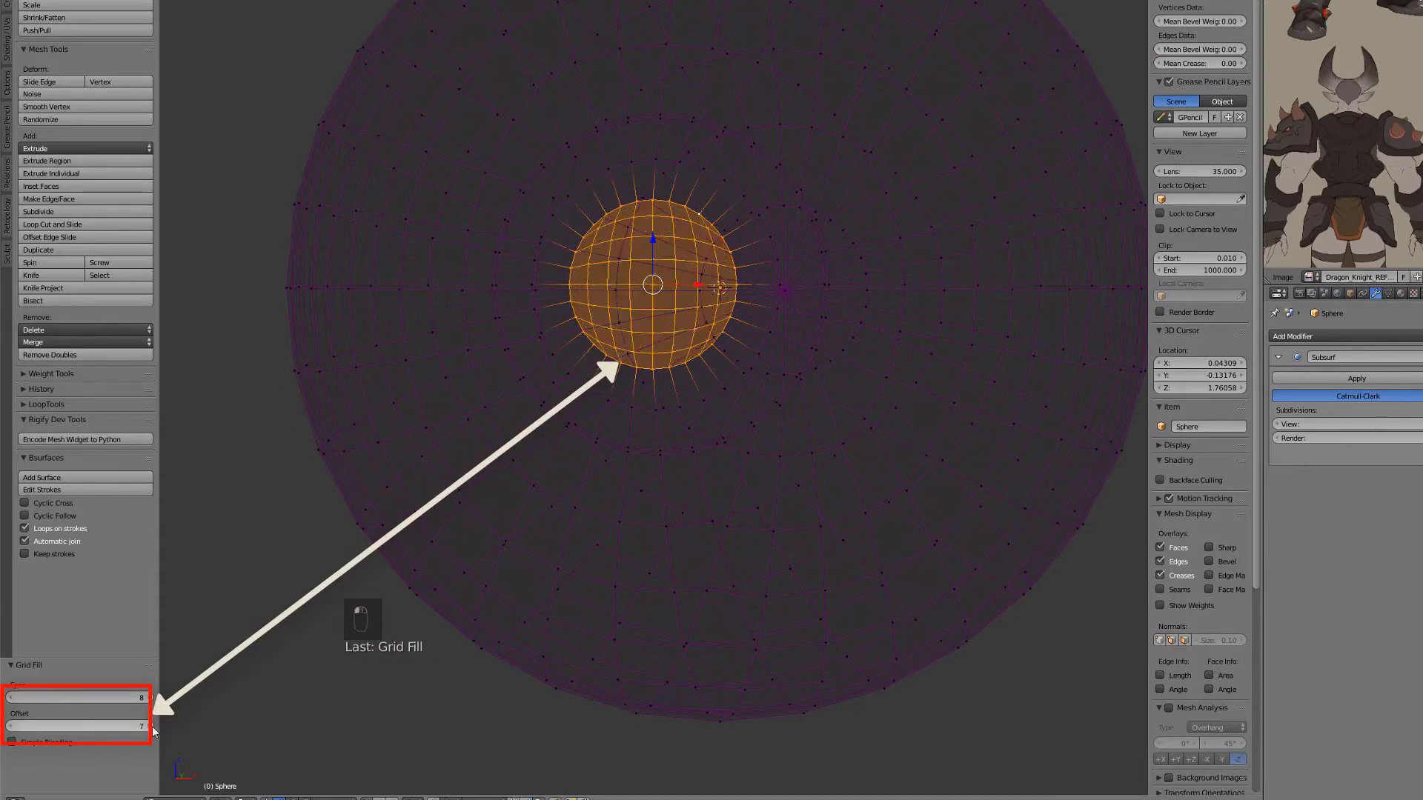
{"action": "left_click", "coordinate": [152, 726]}
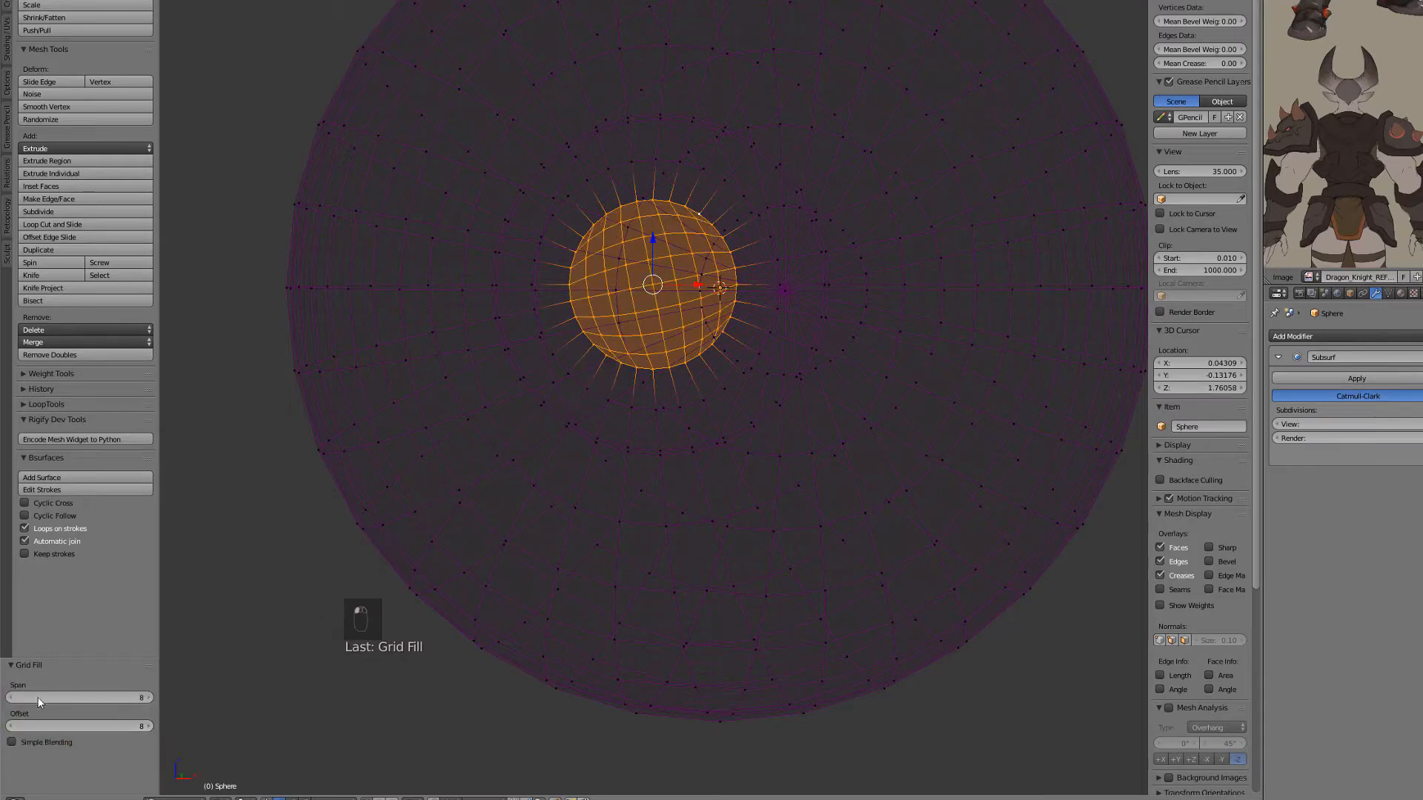
{"action": "left_click", "coordinate": [12, 726]}
Step: Select the centre vertex of the filled grid and enable proportional editing with Sphere falloff
{"action": "middle_click_drag", "start_coordinate": [416, 467], "coordinate": [486, 407]}
{"action": "key", "text": "z"}
{"action": "scroll", "coordinate": [486, 407], "scroll_direction": "up", "scroll_amount": 2}
{"action": "middle_click_drag", "start_coordinate": [615, 311], "coordinate": [585, 310]}
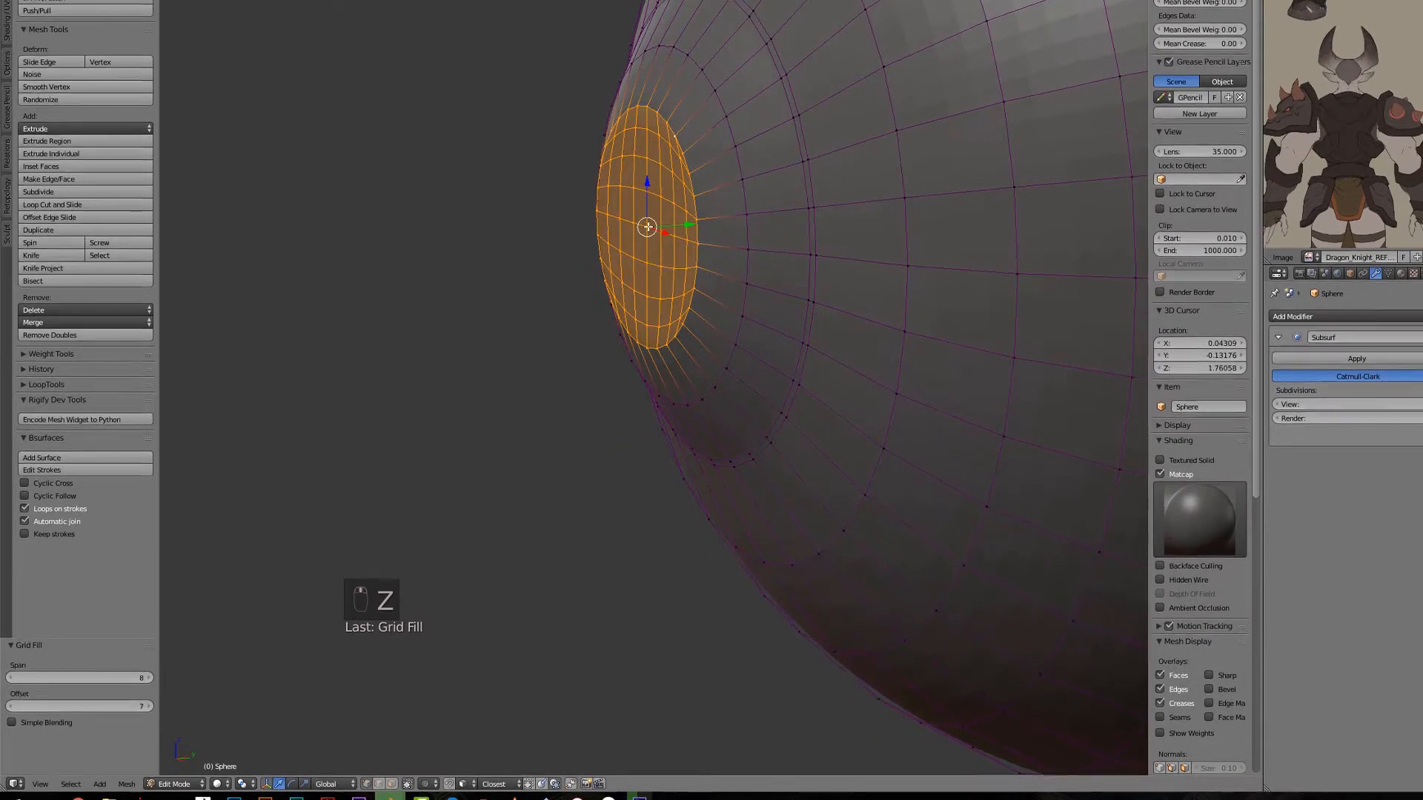
{"action": "right_click", "coordinate": [647, 247]}
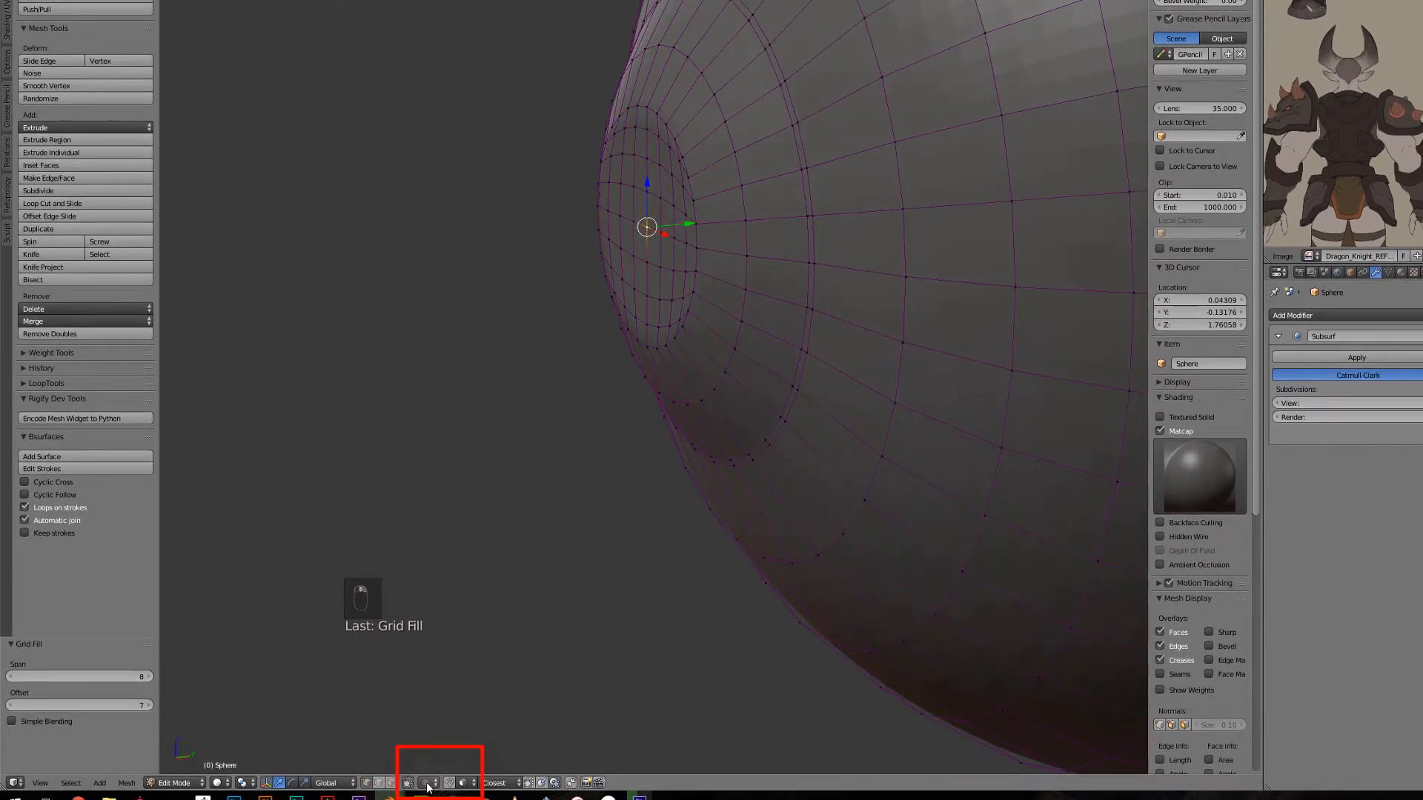
{"action": "left_click", "coordinate": [428, 784]}
{"action": "left_click", "coordinate": [445, 754]}
{"action": "left_click", "coordinate": [447, 784]}
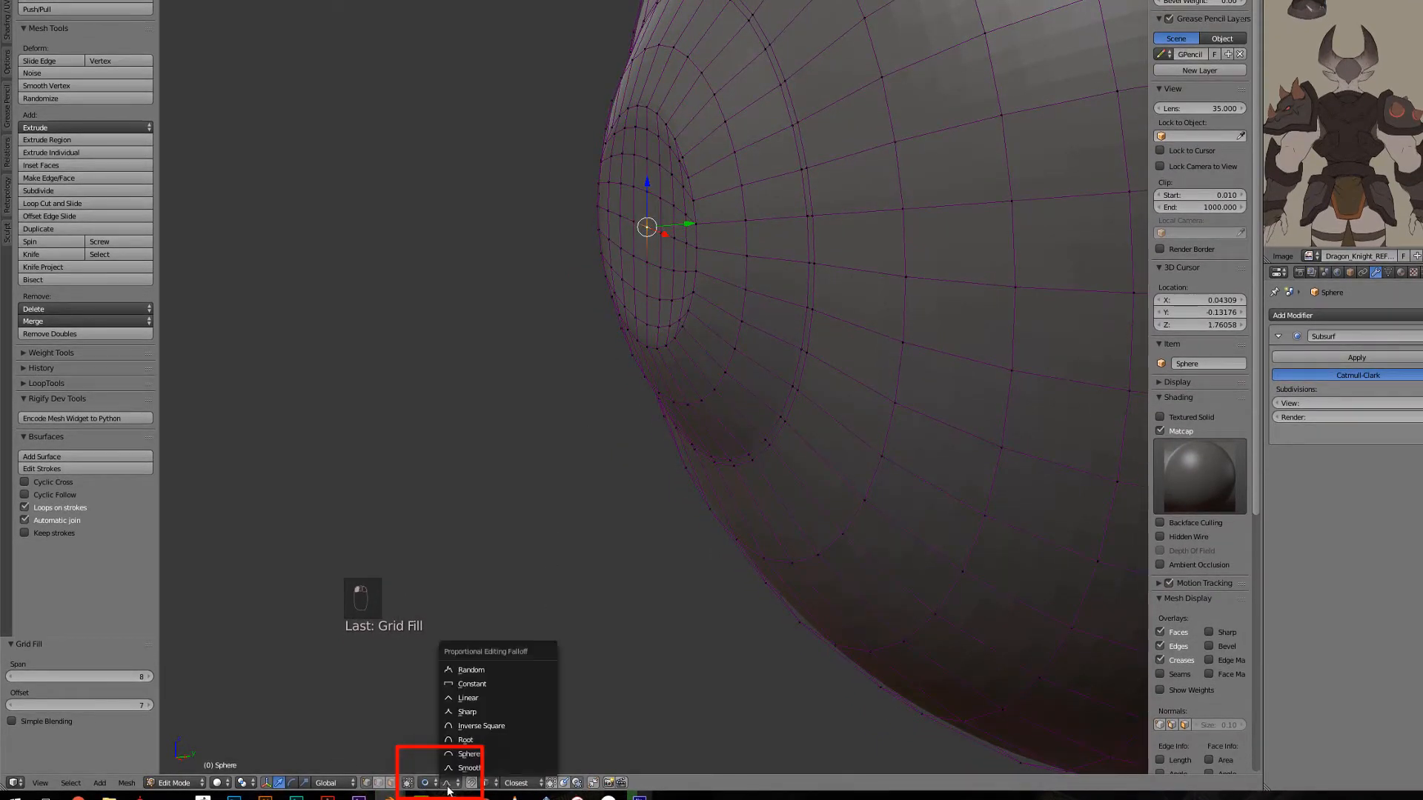
{"action": "left_click", "coordinate": [469, 730]}
{"action": "left_click", "coordinate": [447, 783]}
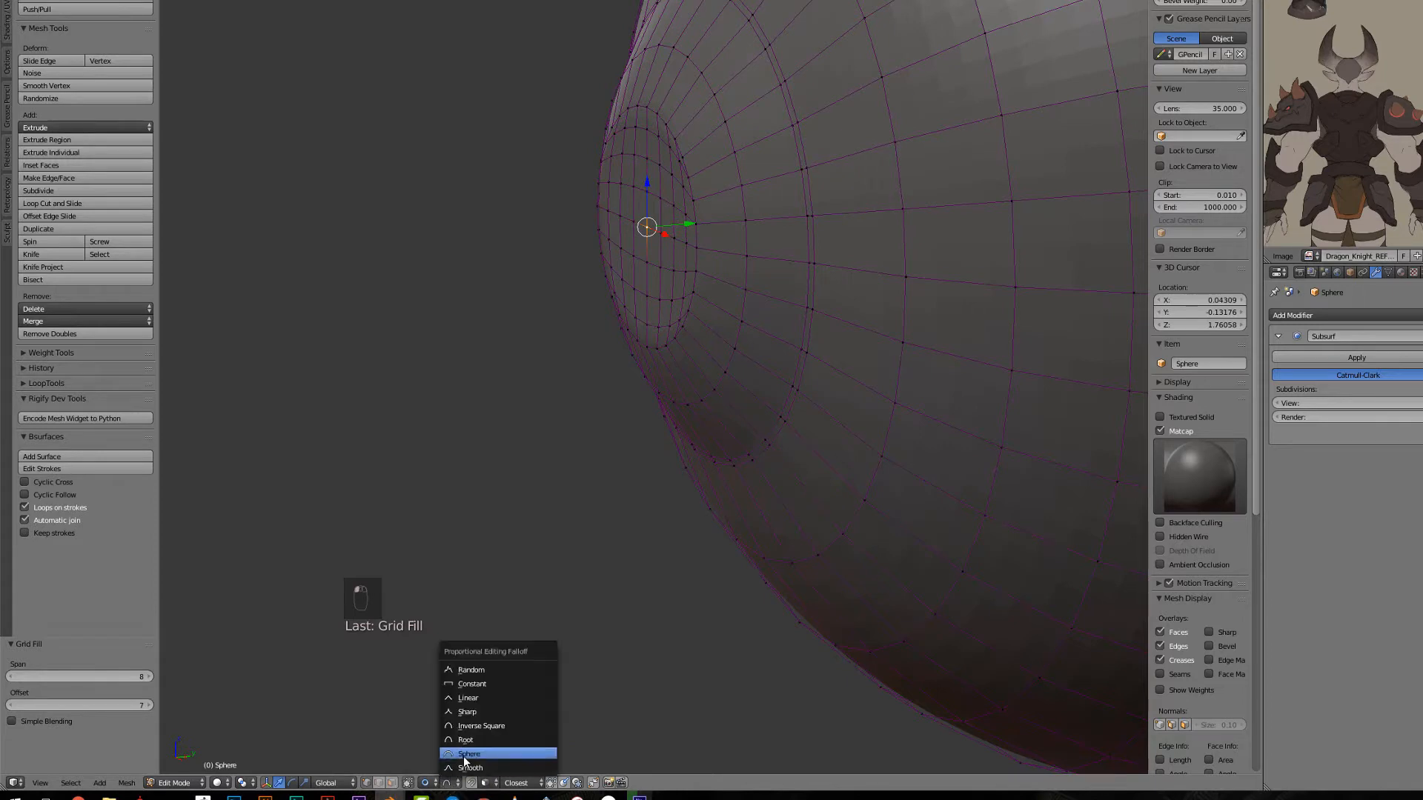
{"action": "left_click", "coordinate": [464, 755]}
Step: Pull the centre vertex outward along Y with a proportional radius covering the filled cap to form a rounded bulge
{"action": "middle_click_drag", "start_coordinate": [575, 441], "coordinate": [705, 202]}
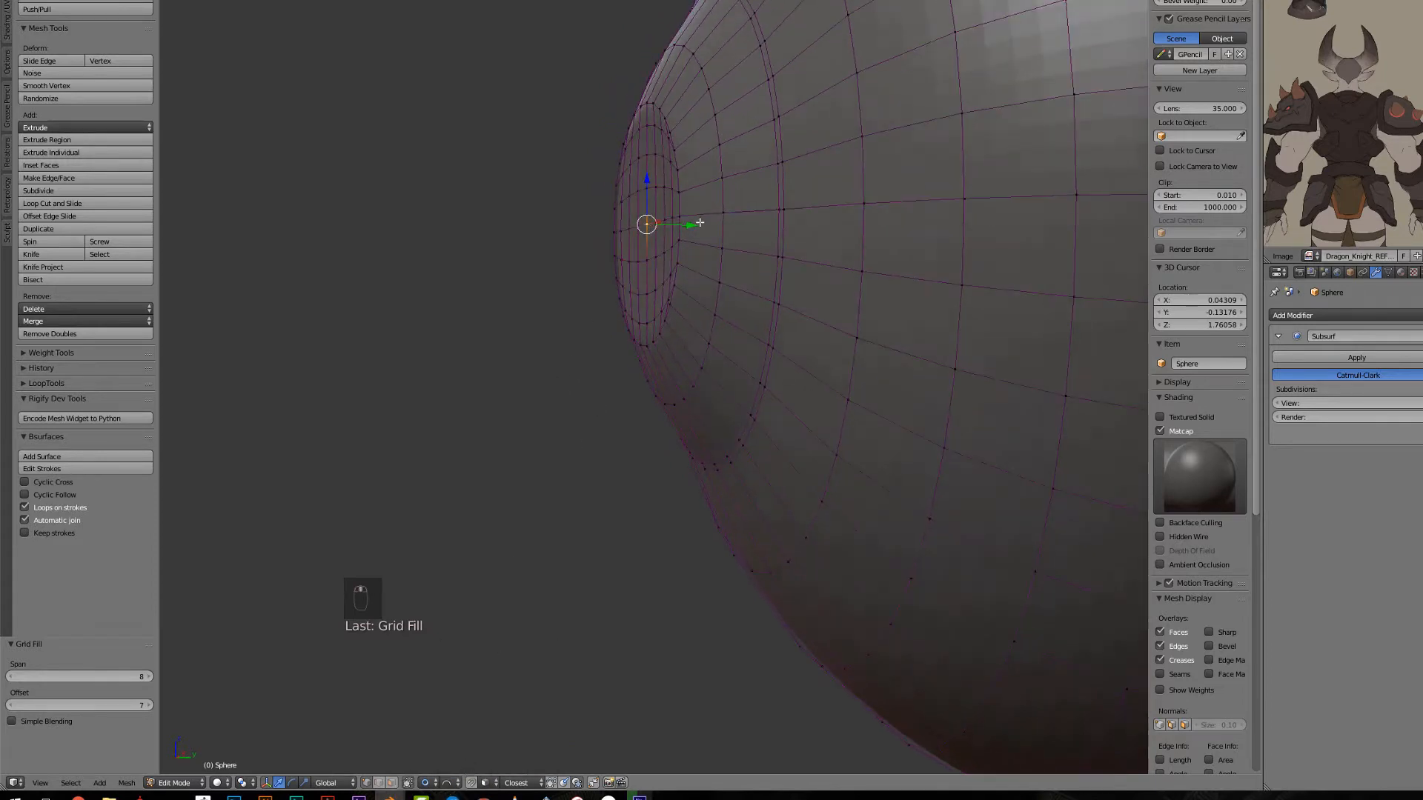
{"action": "key", "text": "g"}
{"action": "key", "text": "y"}
{"action": "scroll", "coordinate": [696, 220], "scroll_direction": "up", "scroll_amount": 10}
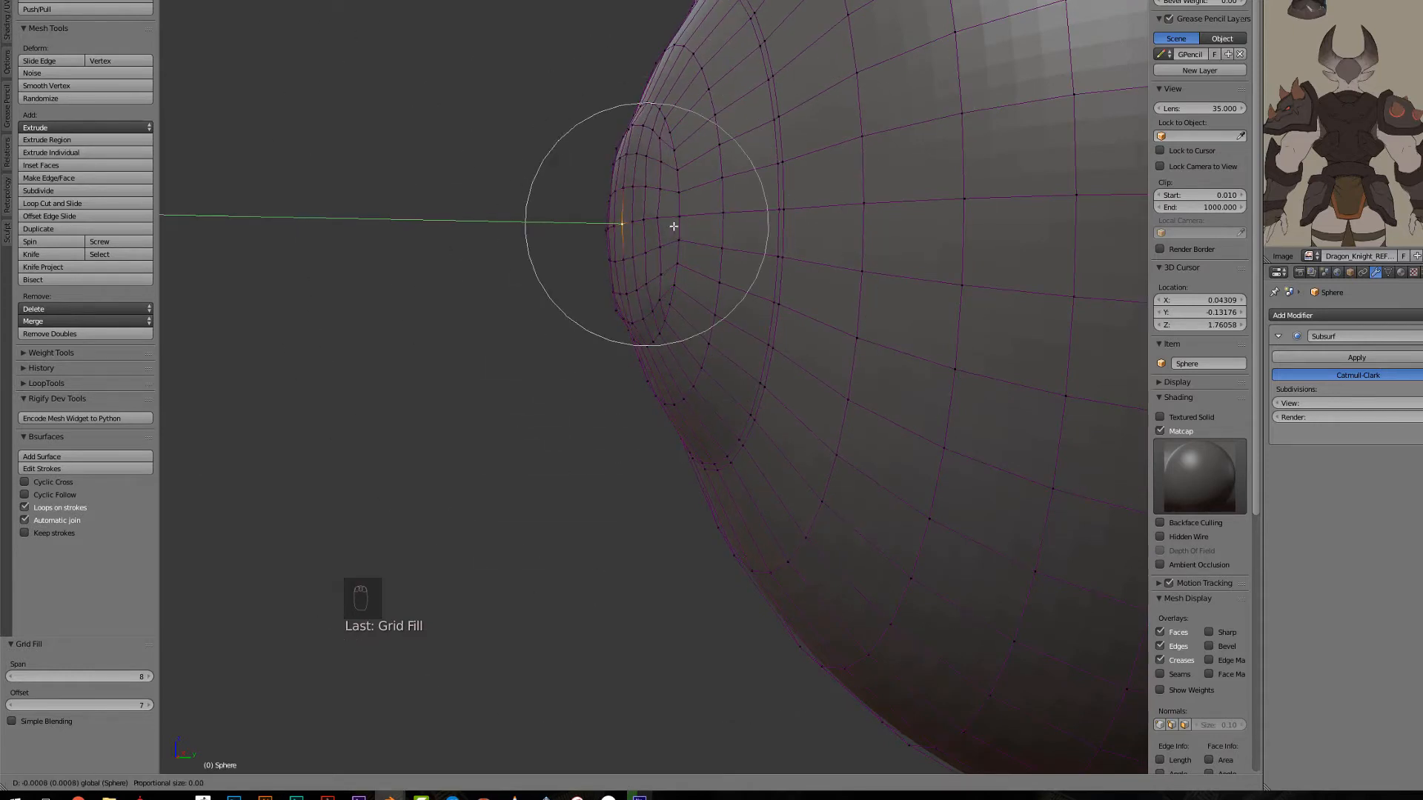
{"action": "left_click", "coordinate": [673, 226]}
Step: Nudge the bulge's centre vertex along Y by about 0.00004 in side view with proportional editing
{"action": "key", "text": "KP_3"}
{"action": "key", "text": "g"}
{"action": "key", "text": "y"}
{"action": "scroll", "coordinate": [665, 229], "scroll_direction": "down", "scroll_amount": 2}
{"action": "left_click", "coordinate": [634, 230]}
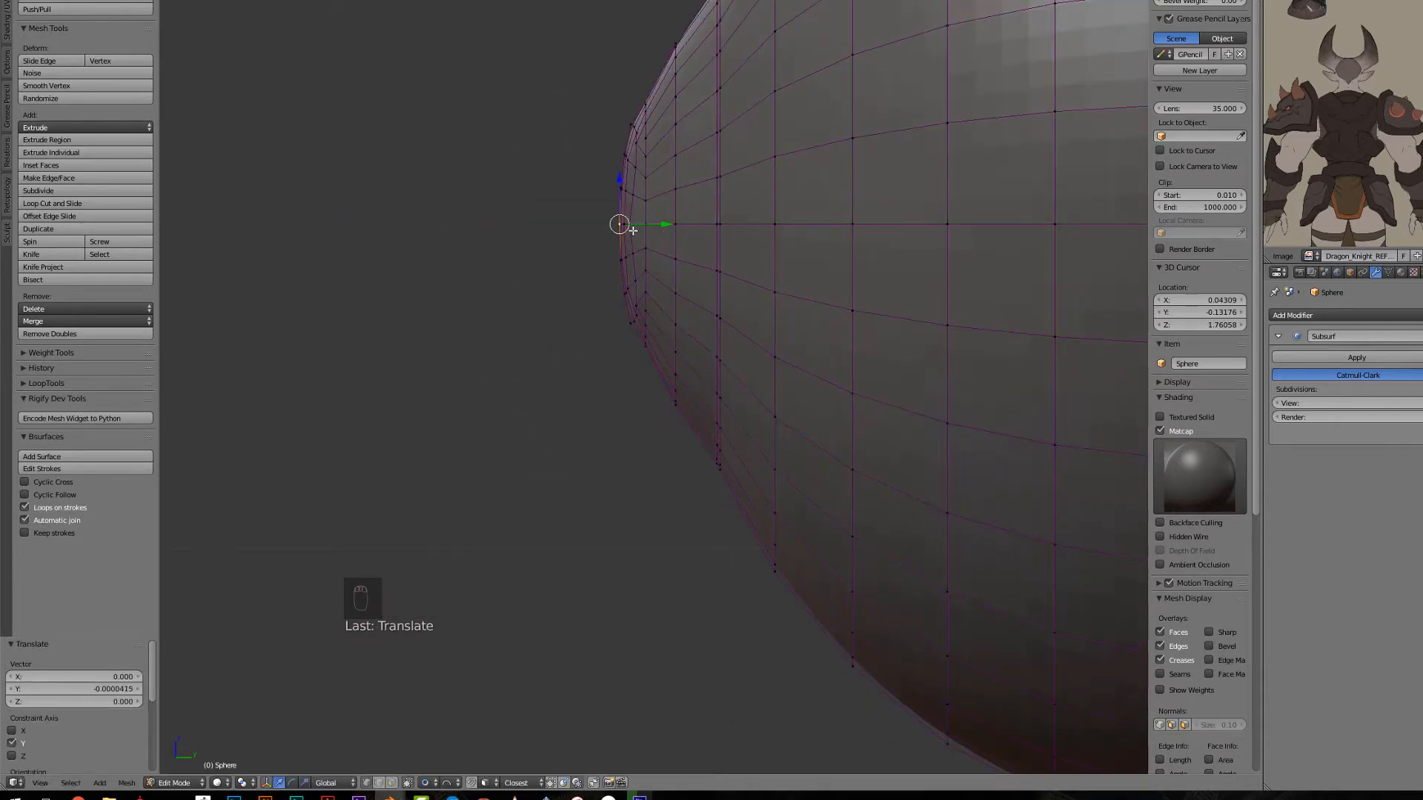
Step: Grow the selection seven times to cover the bulge and smooth its vertices twice
{"action": "key", "text": "ctrl+KP_Add"}
{"action": "key", "text": "ctrl+KP_Add"}
{"action": "key", "text": "ctrl+KP_Add"}
{"action": "key", "text": "ctrl+KP_Add"}
{"action": "key", "text": "ctrl+KP_Add"}
{"action": "key", "text": "ctrl+KP_Add"}
{"action": "key", "text": "ctrl+KP_Add"}
{"action": "mouse_move", "coordinate": [633, 230]}
{"action": "middle_mouse_down"}
{"action": "mouse_move", "coordinate": [870, 203]}
{"action": "mouse_move", "coordinate": [634, 243]}
{"action": "middle_mouse_up"}
{"action": "key", "text": "w"}
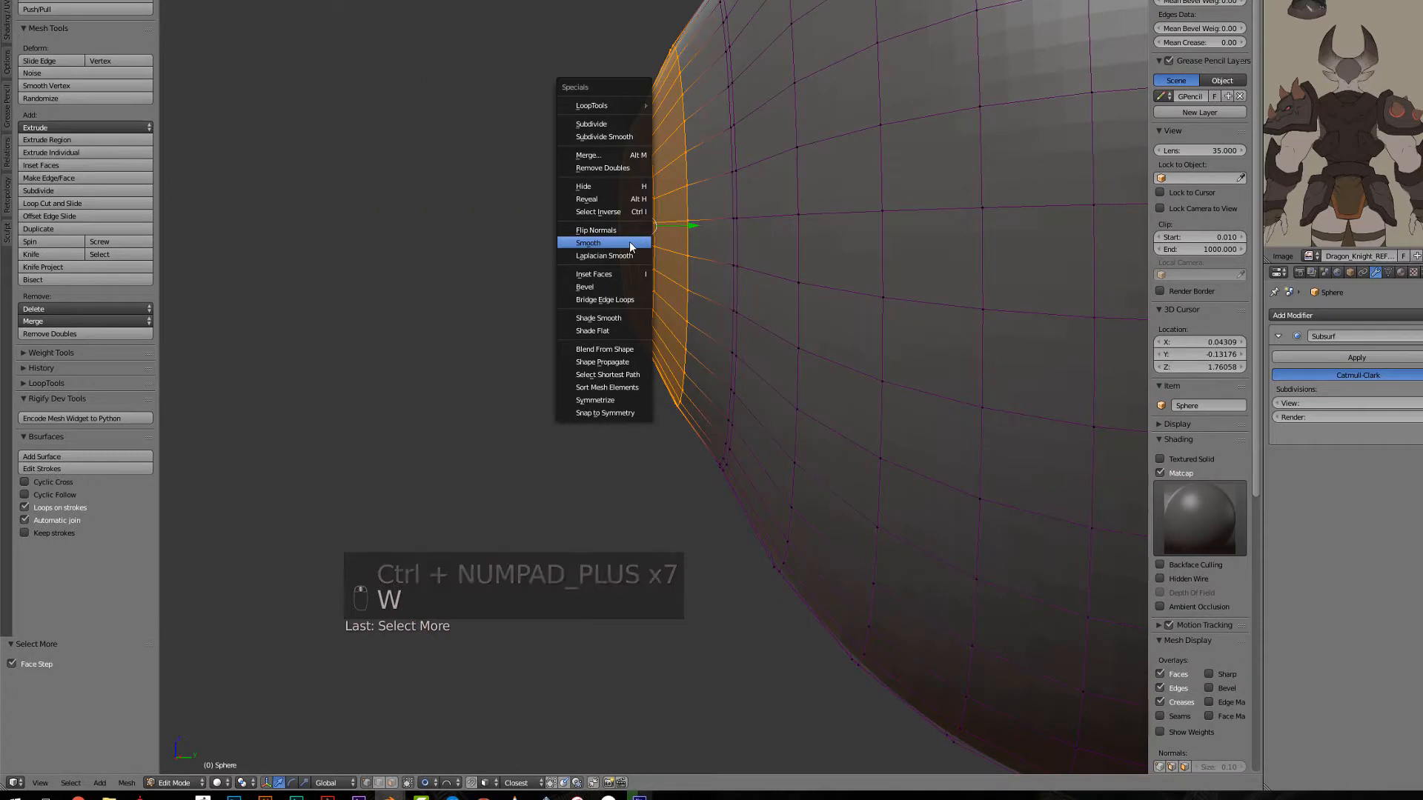
{"action": "left_click", "coordinate": [631, 247]}
{"action": "key", "text": "w"}
{"action": "left_click", "coordinate": [638, 243]}
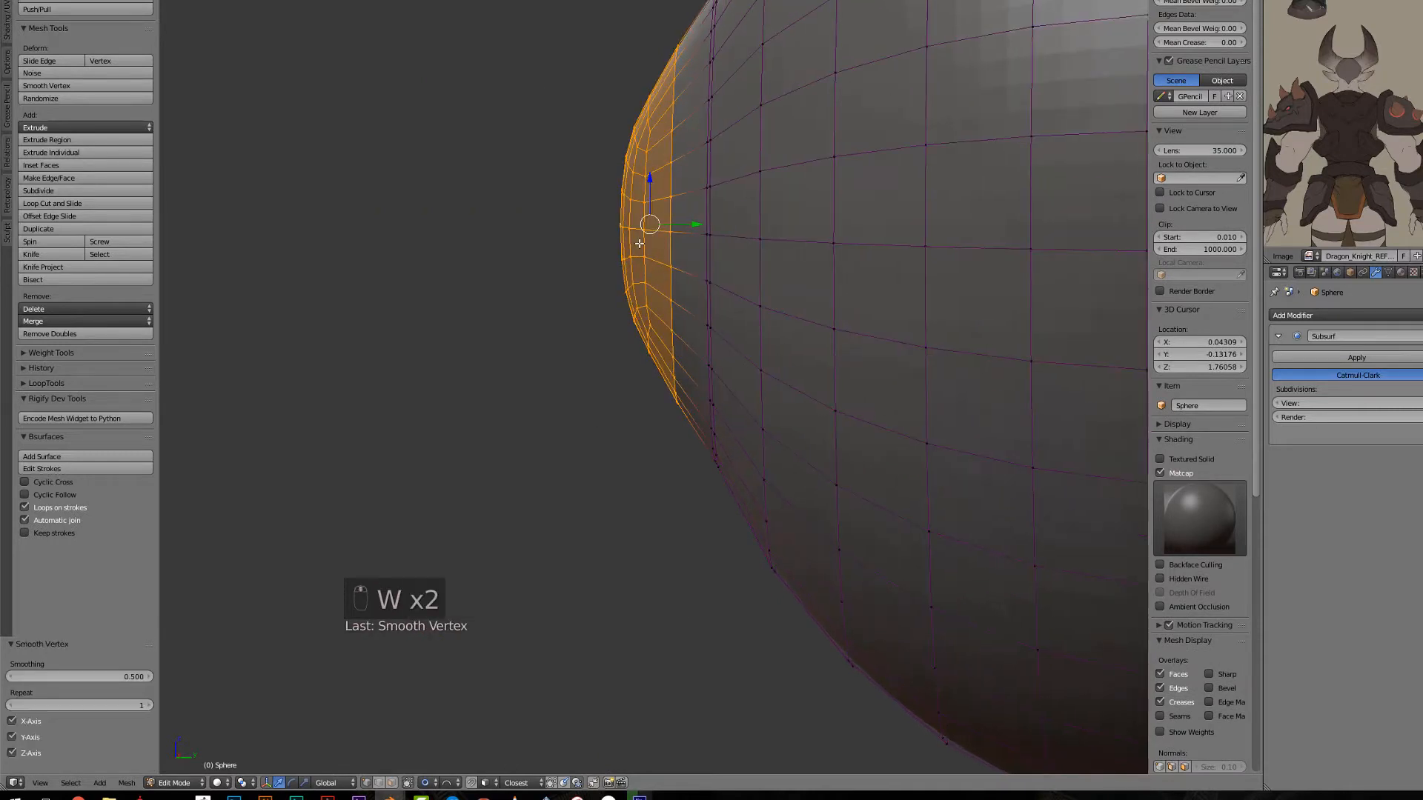
Step: Select the edge loop bordering the bulge and shift it slightly back along the Y axis
{"action": "key", "text": "KP_3"}
{"action": "middle_click_drag", "start_coordinate": [639, 243], "coordinate": [650, 237]}
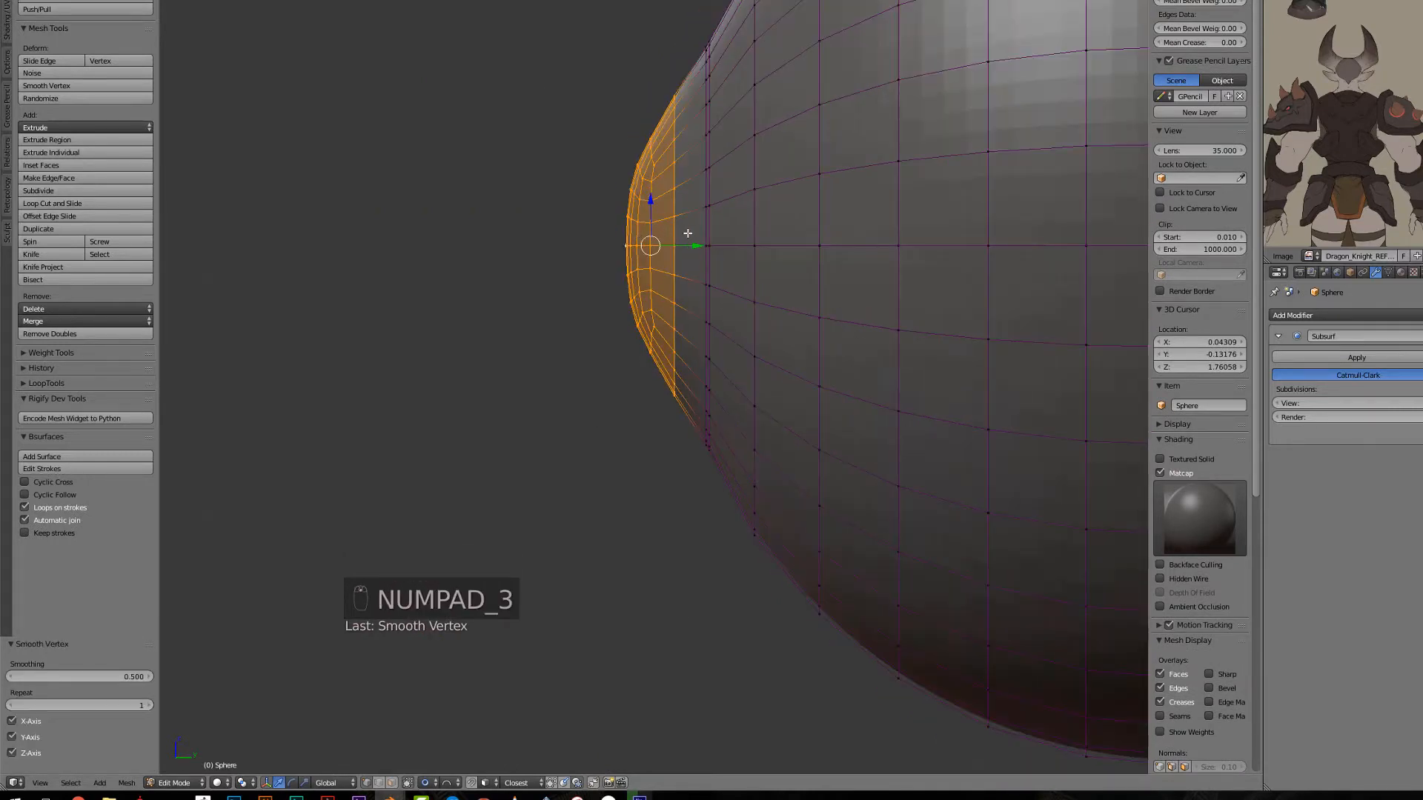
{"action": "right_click", "coordinate": [681, 235], "text": "alt"}
{"action": "key", "text": "s"}
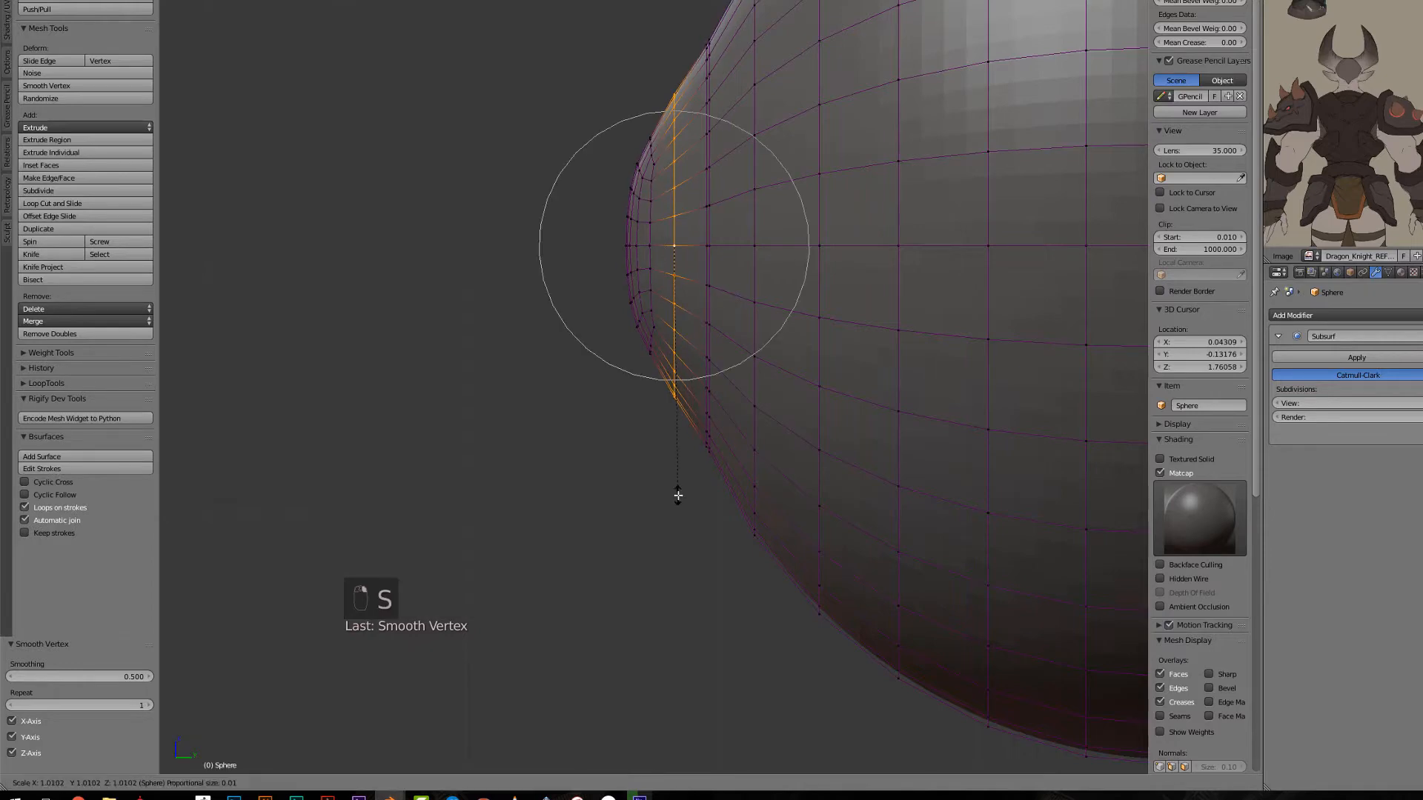
{"action": "right_click", "coordinate": [677, 495]}
{"action": "left_click_drag", "start_coordinate": [718, 245], "coordinate": [726, 241]}
Step: Apply smooth shading to the sphere in Object Mode and return to Edit Mode
{"action": "key", "text": "Tab"}
{"action": "scroll", "coordinate": [650, 312], "scroll_direction": "down", "scroll_amount": 2}
{"action": "mouse_move", "coordinate": [651, 313]}
{"action": "middle_mouse_down"}
{"action": "mouse_move", "coordinate": [731, 286]}
{"action": "mouse_move", "coordinate": [650, 296]}
{"action": "middle_mouse_up"}
{"action": "scroll", "coordinate": [650, 296], "scroll_direction": "up", "scroll_amount": 3}
{"action": "left_click", "coordinate": [50, 124]}
{"action": "key", "text": "Tab"}
Step: Select the edge loop at the base of the bulge, reposition it in side view, and check the shape in Object Mode
{"action": "middle_click_drag", "start_coordinate": [559, 284], "coordinate": [666, 366]}
{"action": "right_click", "coordinate": [704, 120], "text": "alt"}
{"action": "key", "text": "KP_3"}
{"action": "key", "text": "g"}
{"action": "left_click", "coordinate": [720, 393]}
{"action": "key", "text": "Tab"}
{"action": "key", "text": "Tab"}
Step: Select a vertex at the bulge's centre, grow the selection seven times, and smooth the vertices once
{"action": "right_click", "coordinate": [639, 265]}
{"action": "key", "text": "ctrl+KP_Add"}
{"action": "key", "text": "ctrl+KP_Add"}
{"action": "key", "text": "ctrl+KP_Add"}
{"action": "key", "text": "ctrl+KP_Add"}
{"action": "key", "text": "ctrl+KP_Add"}
{"action": "key", "text": "ctrl+KP_Add"}
{"action": "key", "text": "ctrl+KP_Add"}
{"action": "key", "text": "w"}
{"action": "left_click", "coordinate": [633, 266]}
{"action": "key", "text": "Tab"}
{"action": "key", "text": "Tab"}
Step: Add an edge loop around the base of the bulge and show it in side-view wireframe
{"action": "scroll", "coordinate": [725, 279], "scroll_direction": "down", "scroll_amount": 2}
{"action": "key", "text": "ctrl+r"}
{"action": "left_click", "coordinate": [751, 157]}
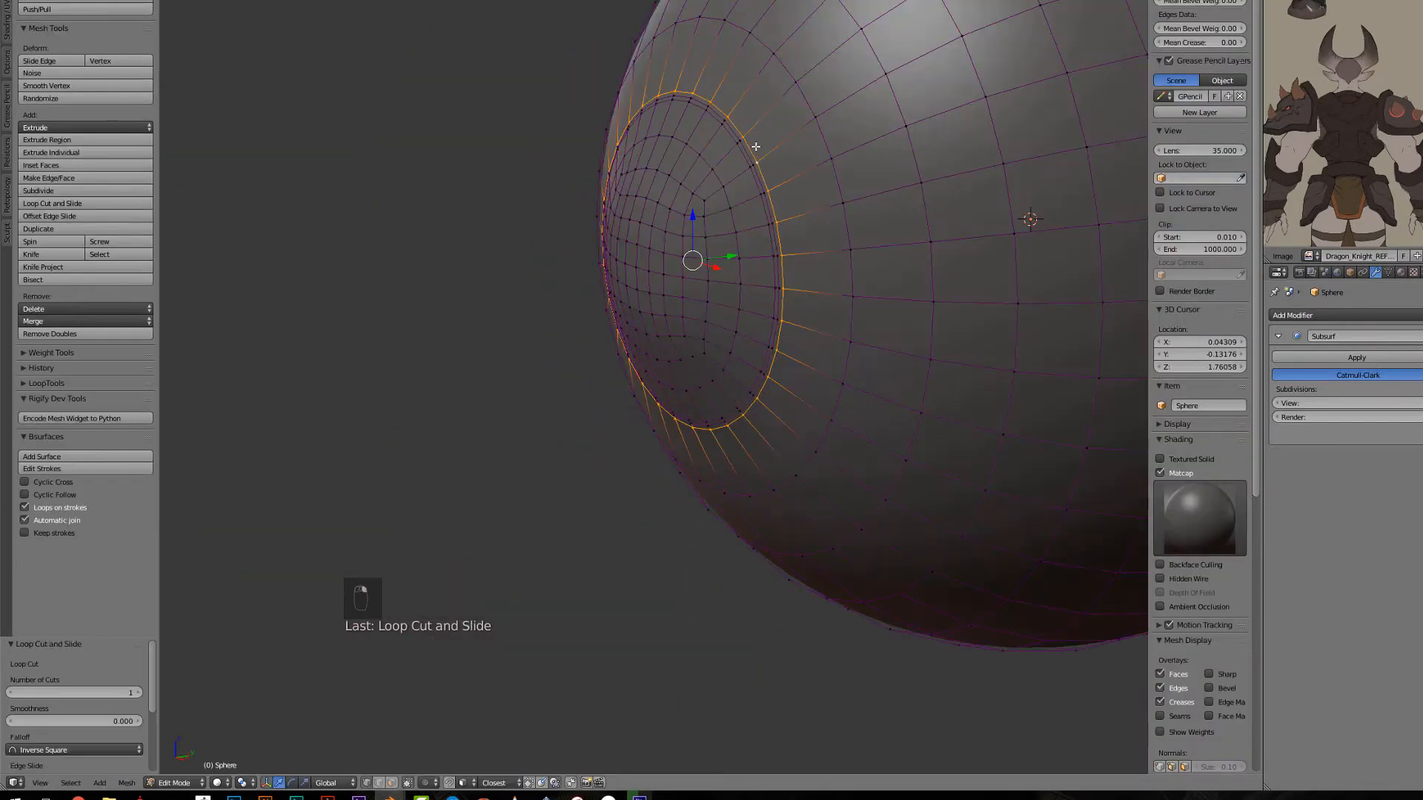
{"action": "key", "text": "KP_3"}
{"action": "key", "text": "z"}
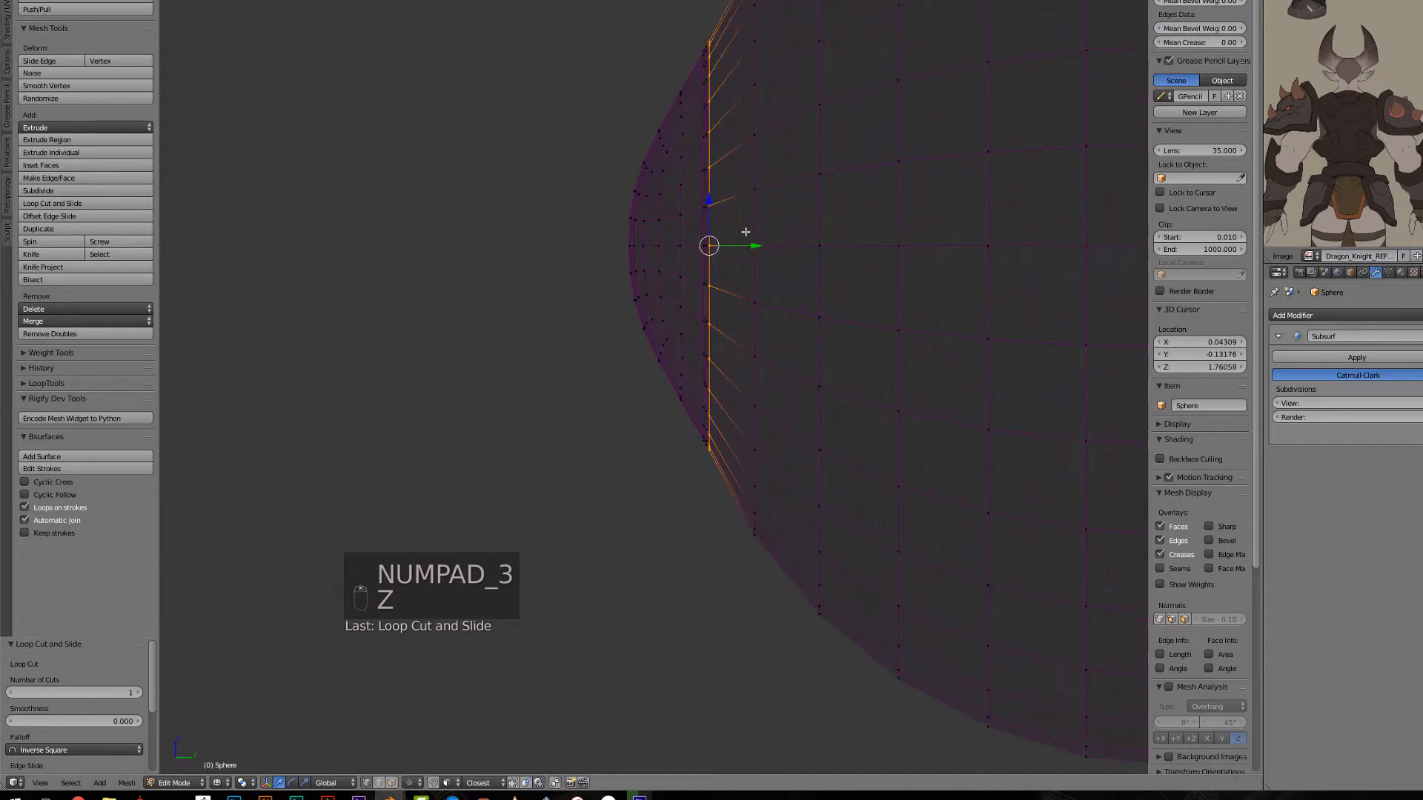
Step: Duplicate the edge loop at the bulge's base slightly inward, extrude it into a wider ring, and move that outer edge back 0.001 along Y
{"action": "key", "text": "shift+d"}
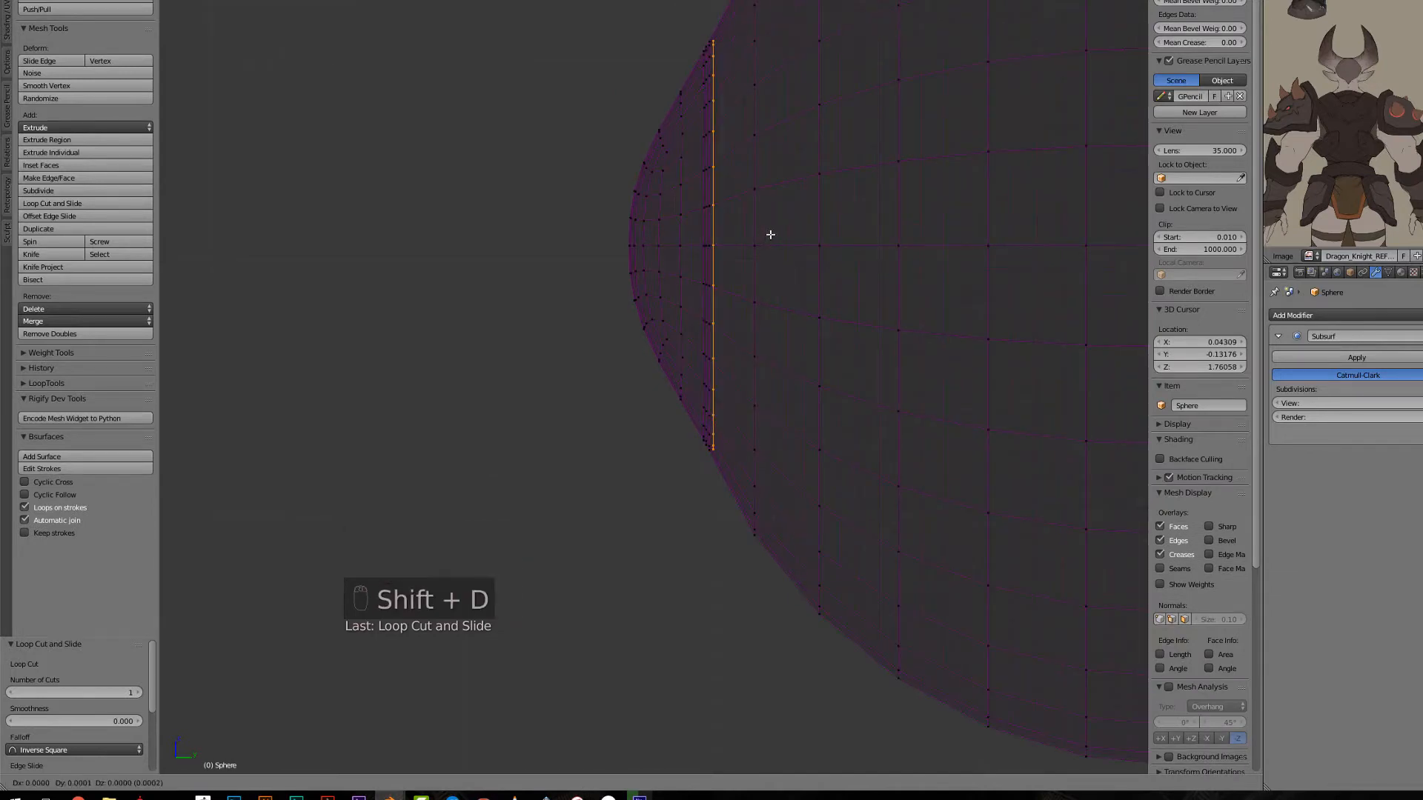
{"action": "left_click", "coordinate": [771, 235]}
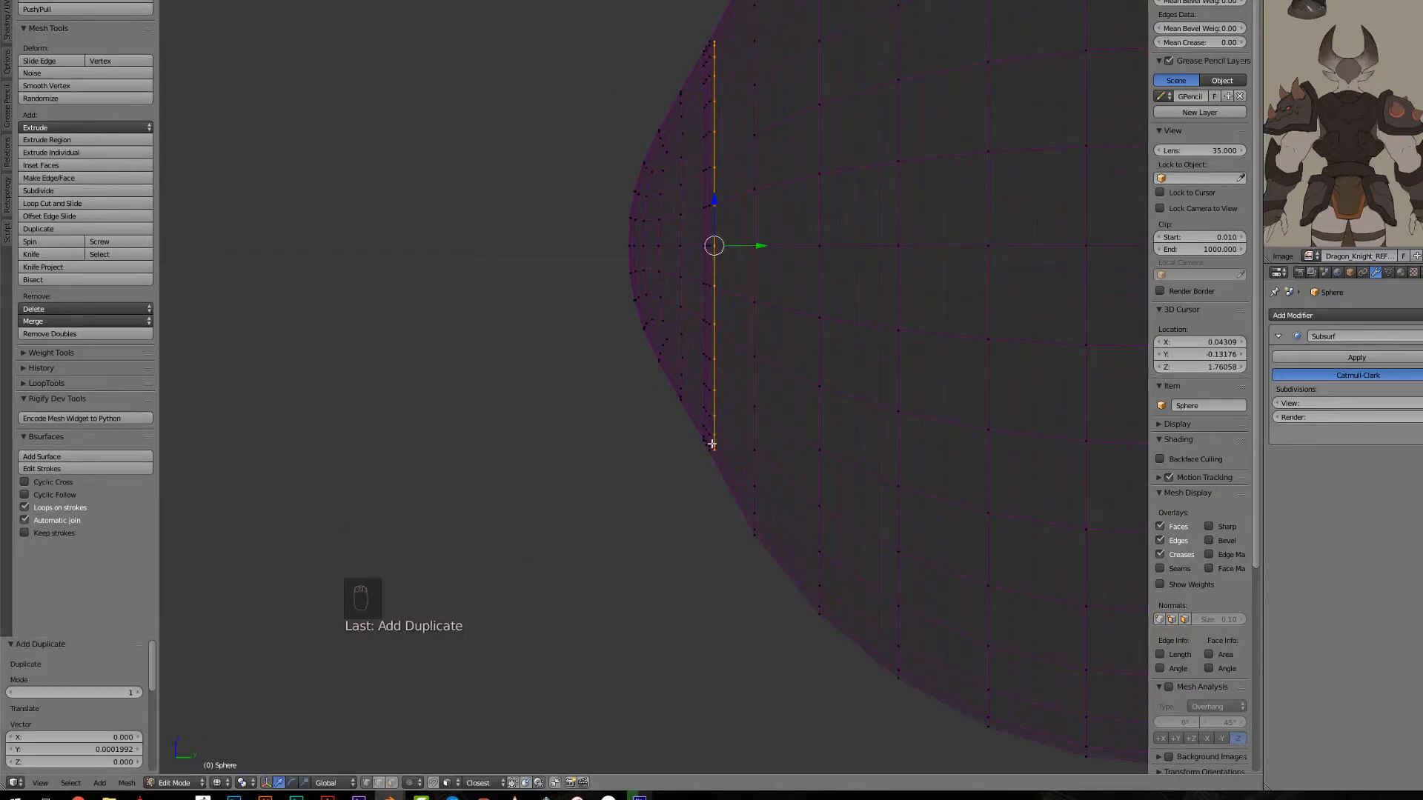
{"action": "key", "text": "e"}
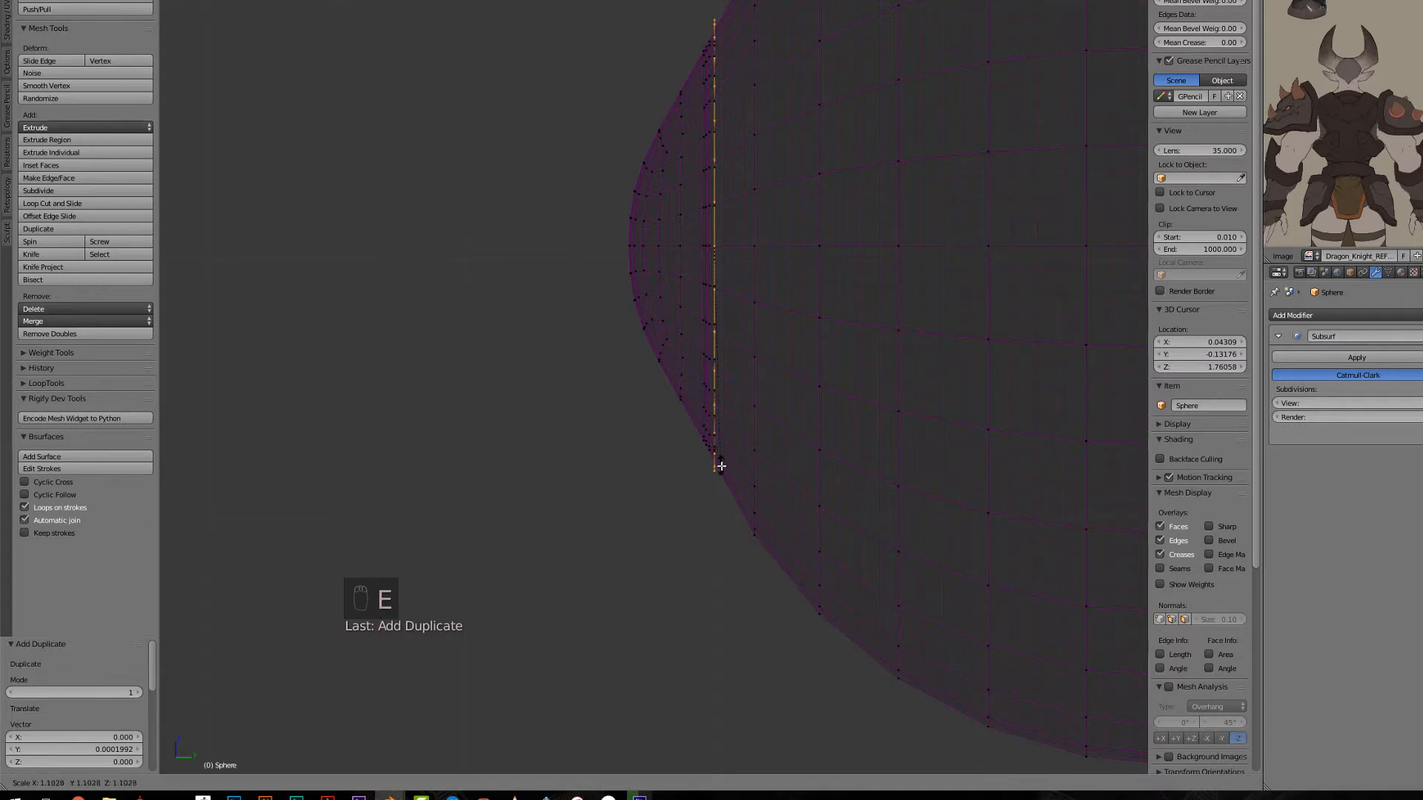
{"action": "left_click", "coordinate": [722, 481]}
{"action": "left_click_drag", "start_coordinate": [746, 243], "coordinate": [771, 245]}
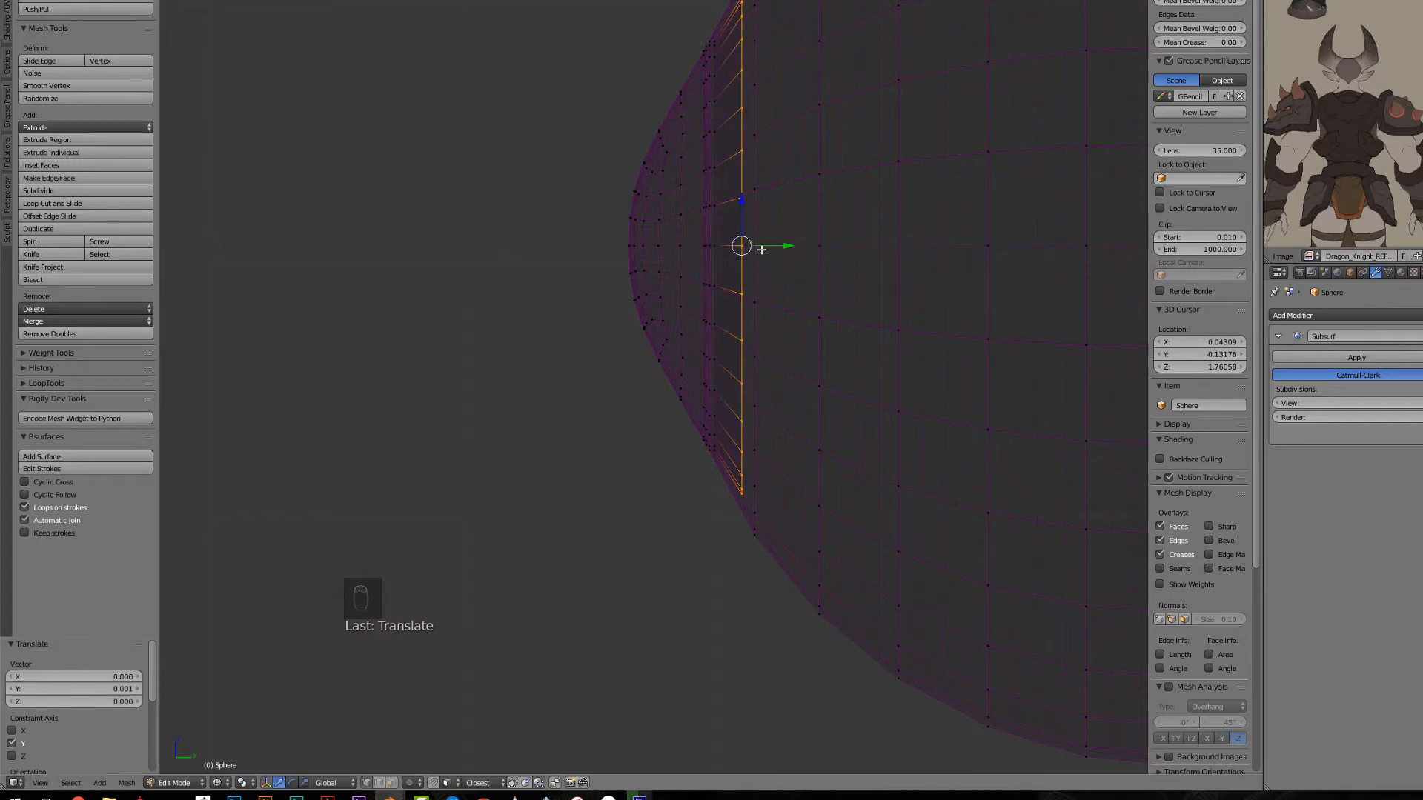
Step: Select the duplicated ring's inner loop in front-view wireframe and extrude it inward, scaled to 0.804
{"action": "mouse_move", "coordinate": [770, 245]}
{"action": "middle_mouse_down"}
{"action": "mouse_move", "coordinate": [759, 261]}
{"action": "mouse_move", "coordinate": [897, 250]}
{"action": "middle_mouse_up"}
{"action": "key", "text": "z"}
{"action": "key", "text": "z"}
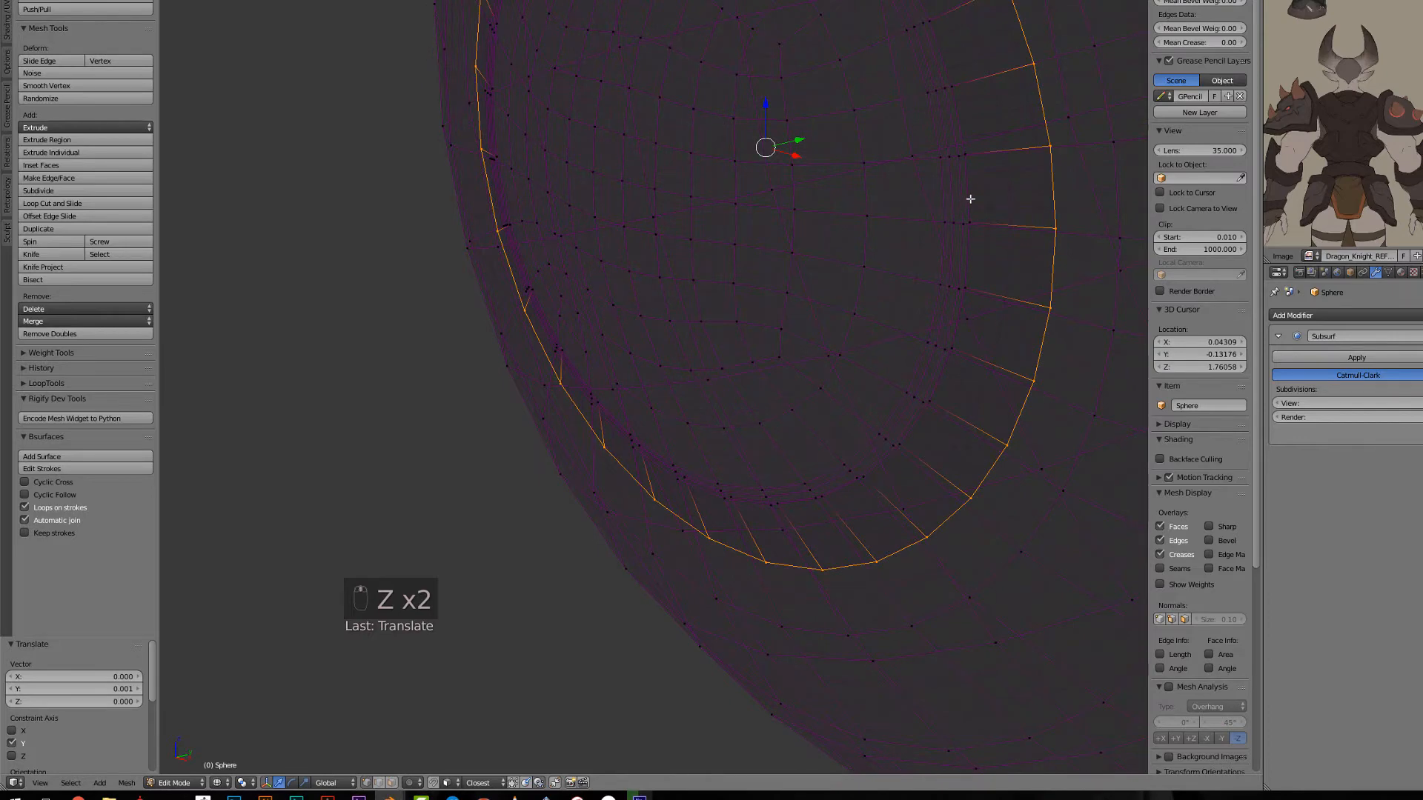
{"action": "middle_click_drag", "start_coordinate": [970, 199], "coordinate": [961, 218]}
{"action": "key", "text": "z"}
{"action": "middle_click_drag", "start_coordinate": [900, 268], "coordinate": [896, 270]}
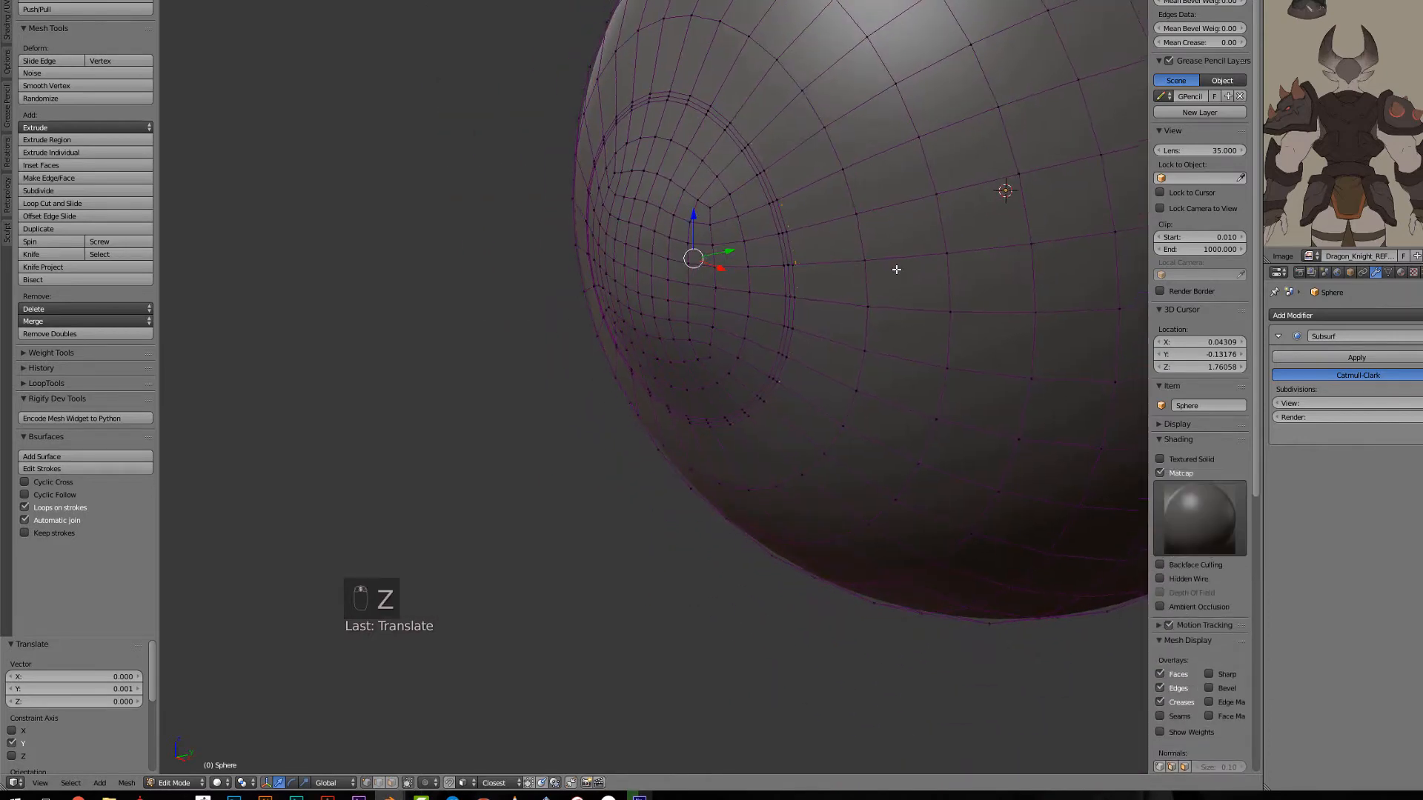
{"action": "key", "text": "KP_1"}
{"action": "key", "text": "z"}
{"action": "scroll", "coordinate": [907, 264], "scroll_direction": "up", "scroll_amount": 2}
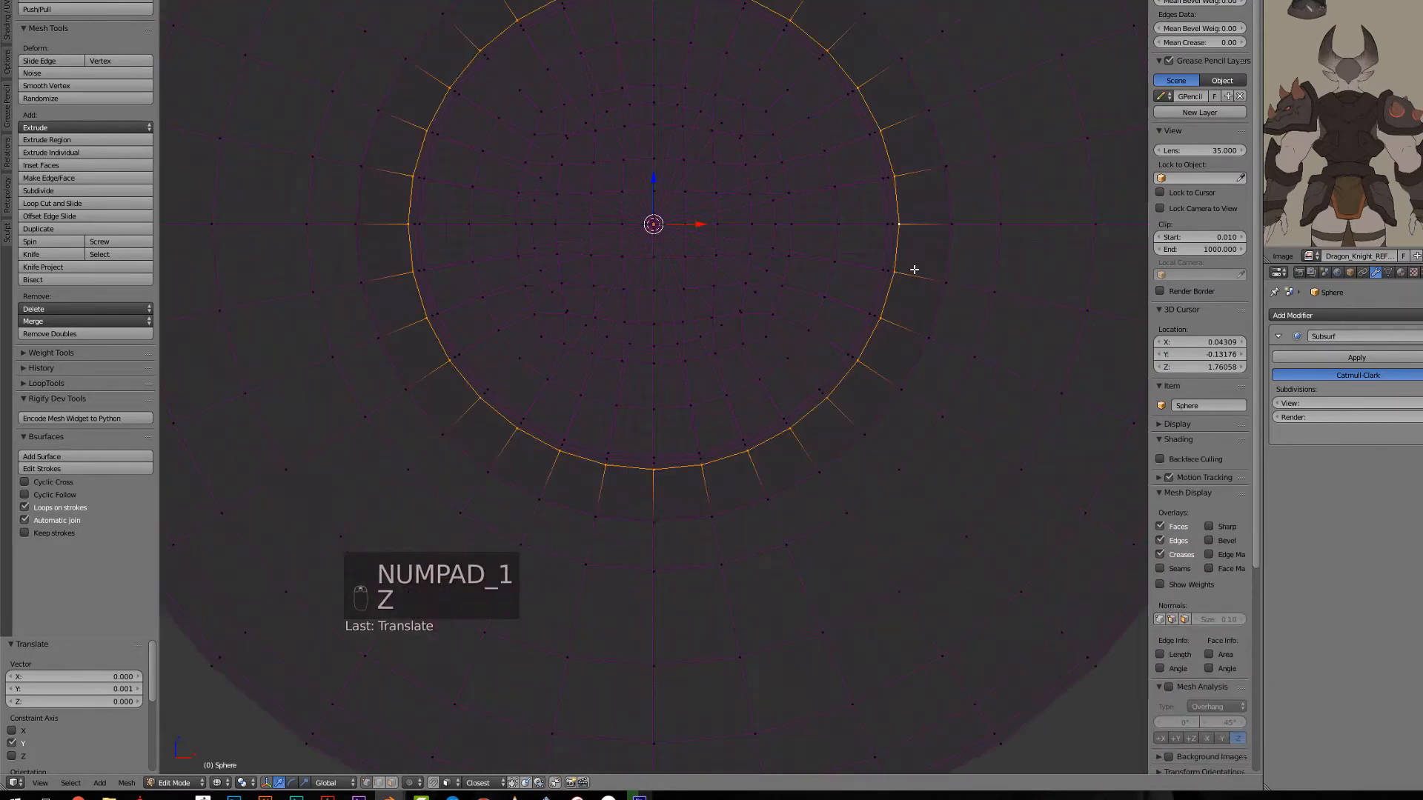
{"action": "scroll", "coordinate": [964, 289], "scroll_direction": "down", "scroll_amount": 1}
{"action": "key", "text": "e"}
{"action": "key", "text": "s"}
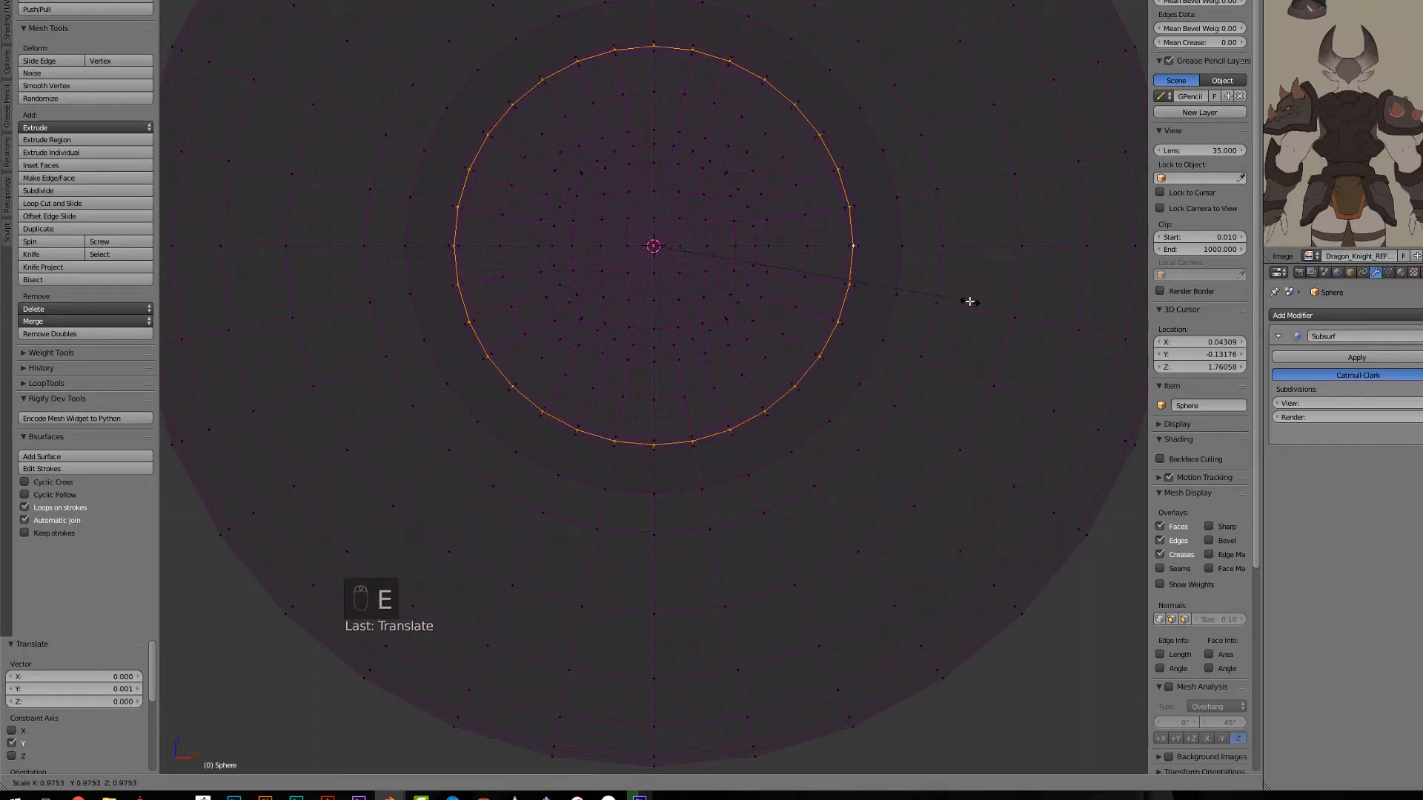
{"action": "left_click", "coordinate": [905, 307]}
Step: Extrude the ring's inner loop back 0.002 along Y and scale it to 0.651 to form the recessed iris
{"action": "key", "text": "KP_3"}
{"action": "key", "text": "z"}
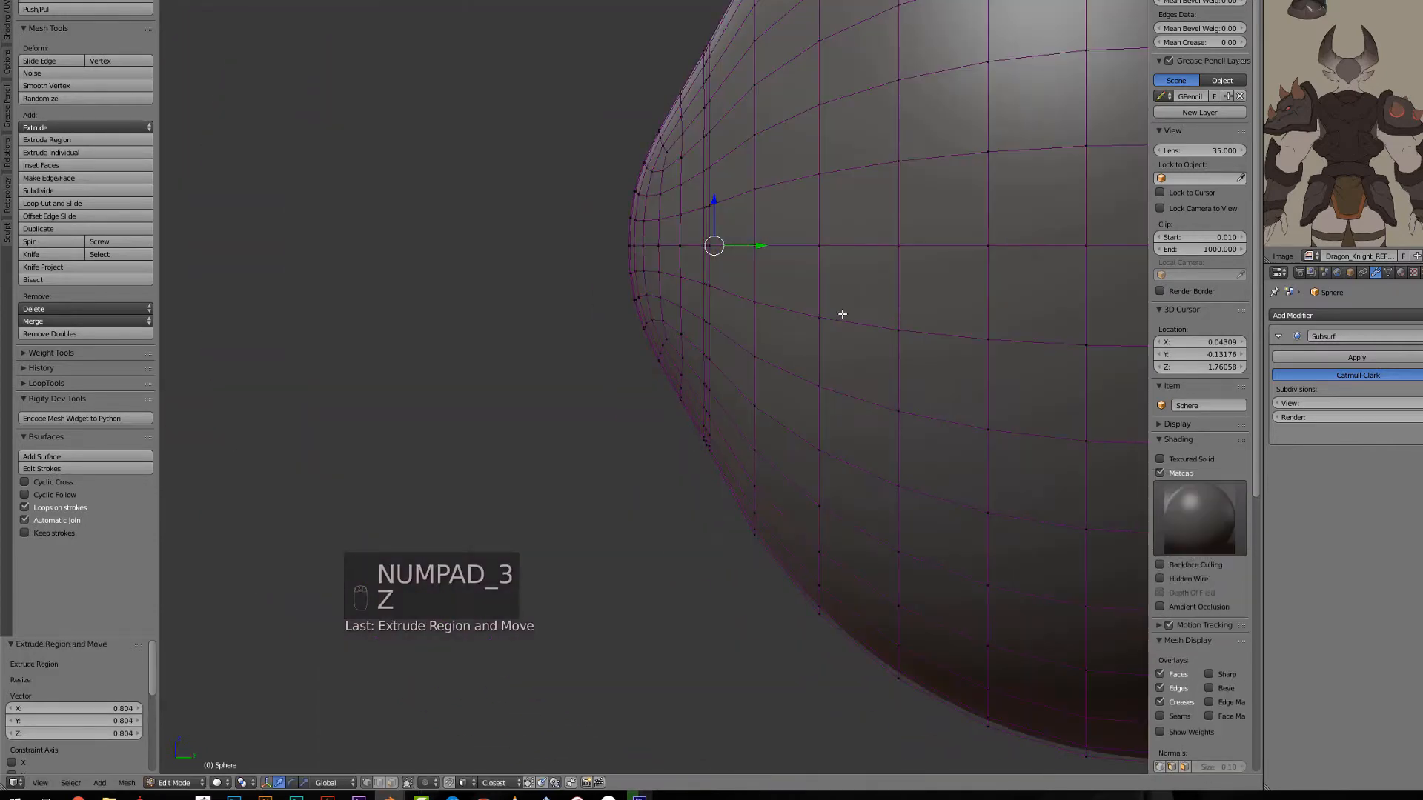
{"action": "key", "text": "z"}
{"action": "key", "text": "e"}
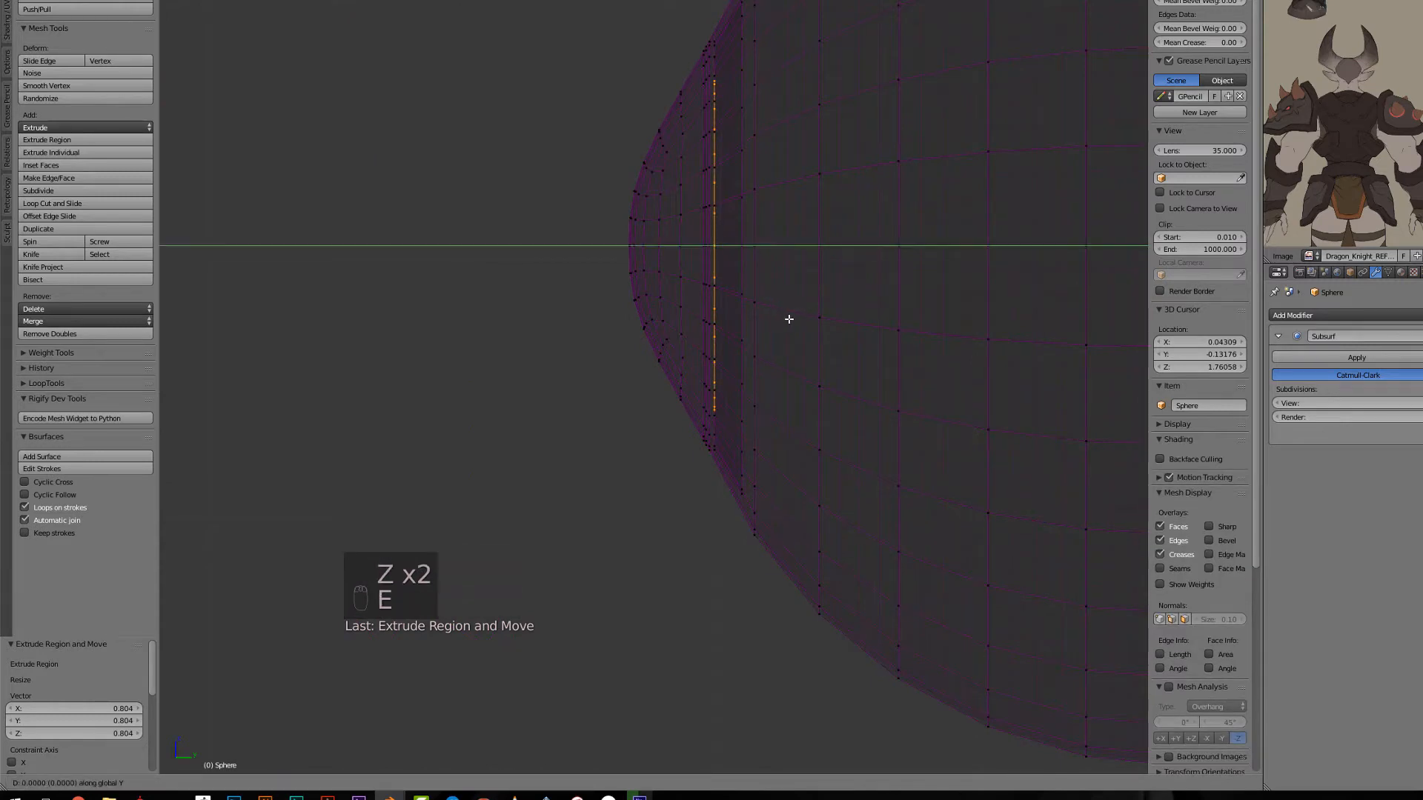
{"action": "left_click", "coordinate": [833, 327]}
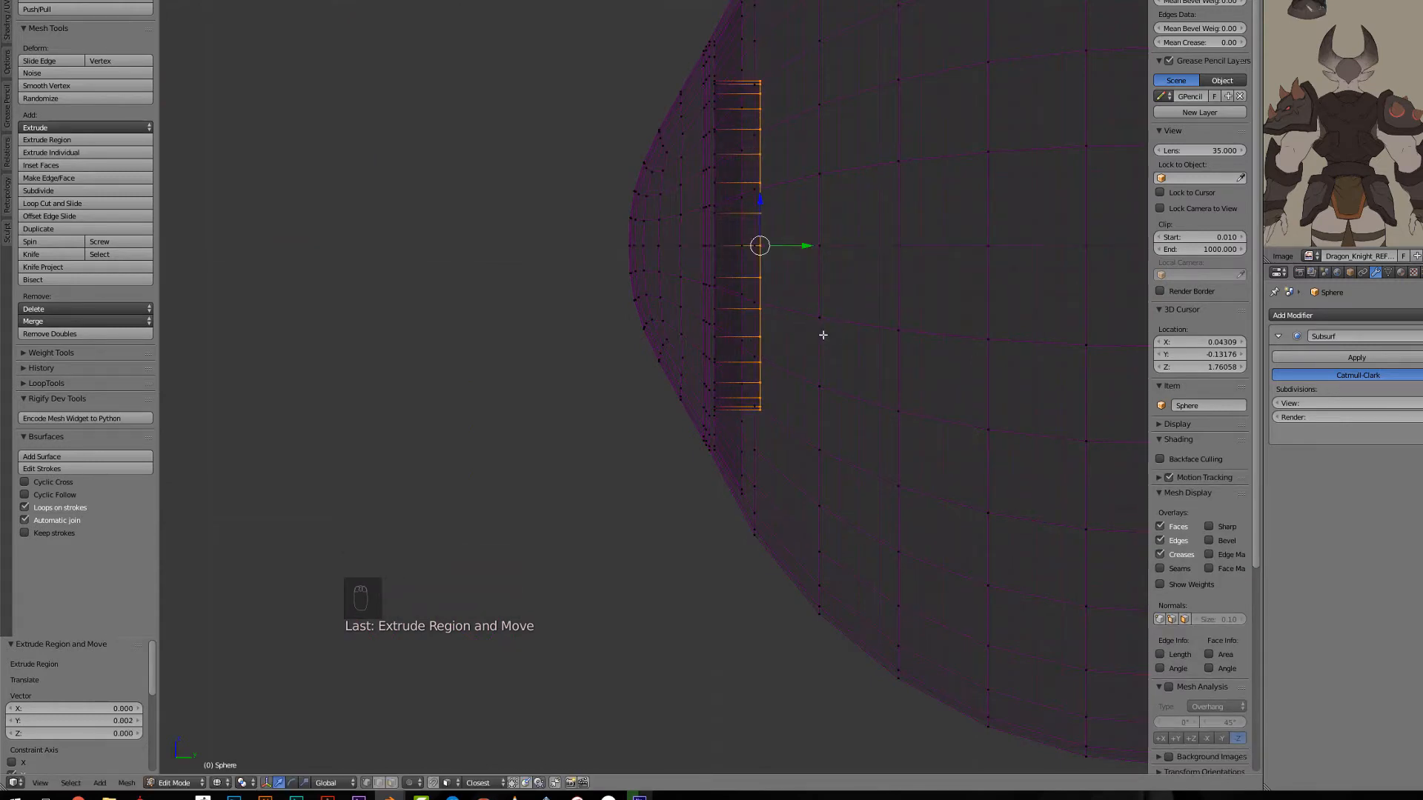
{"action": "middle_click_drag", "start_coordinate": [822, 334], "coordinate": [937, 343]}
{"action": "key", "text": "s"}
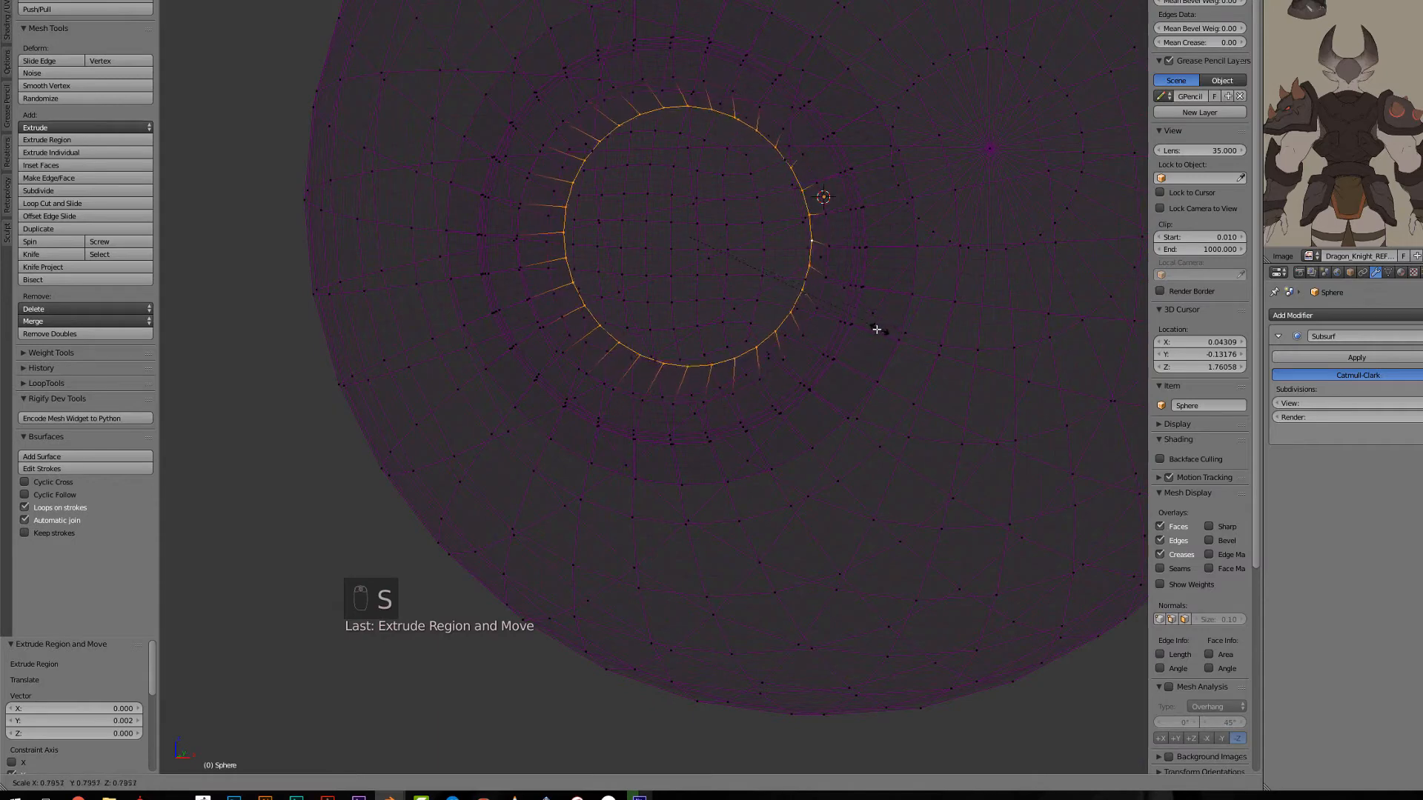
{"action": "left_click", "coordinate": [839, 323]}
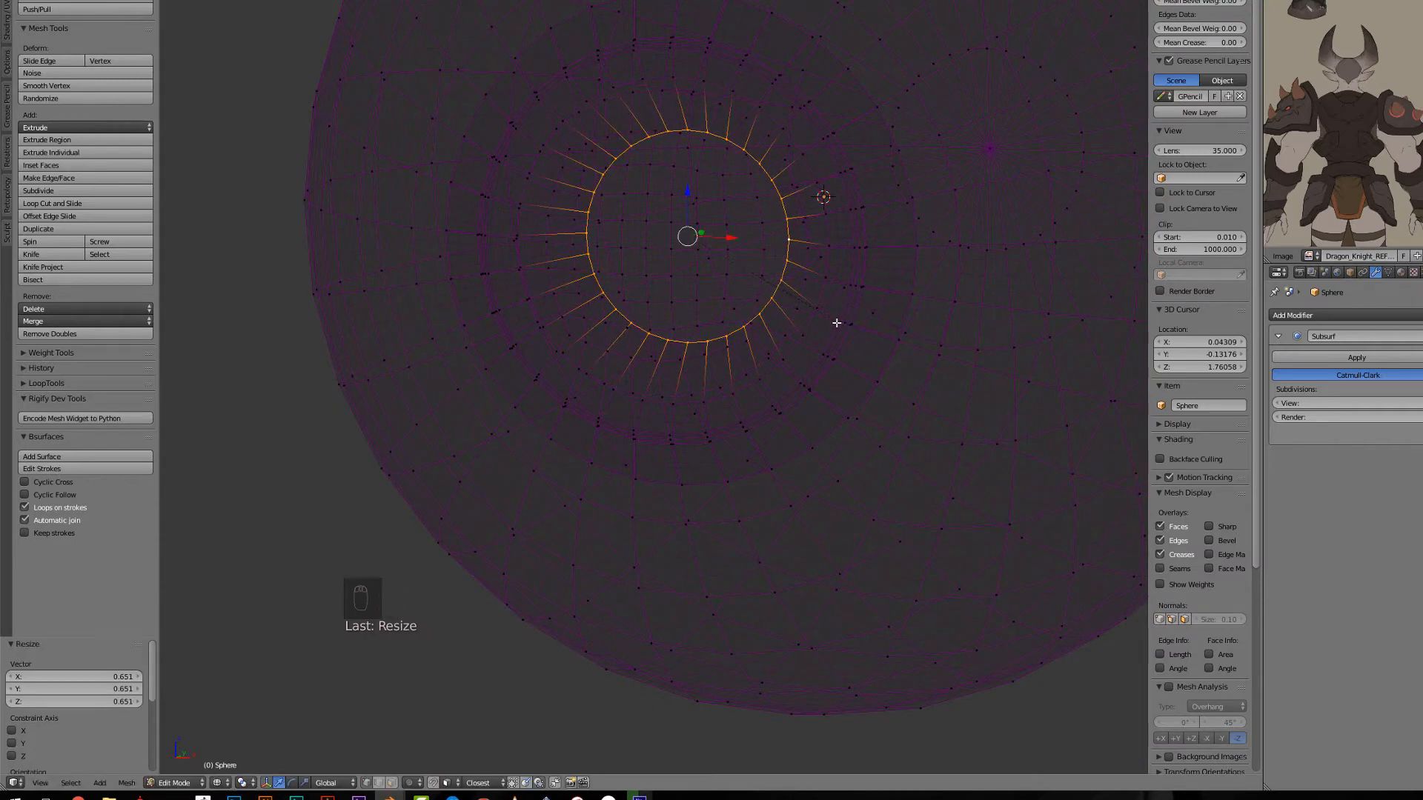
Step: Extrude the iris's inner loop inward scaled to 0.516, and move it about 0.0006 forward along Y
{"action": "key", "text": "KP_1"}
{"action": "key", "text": "e"}
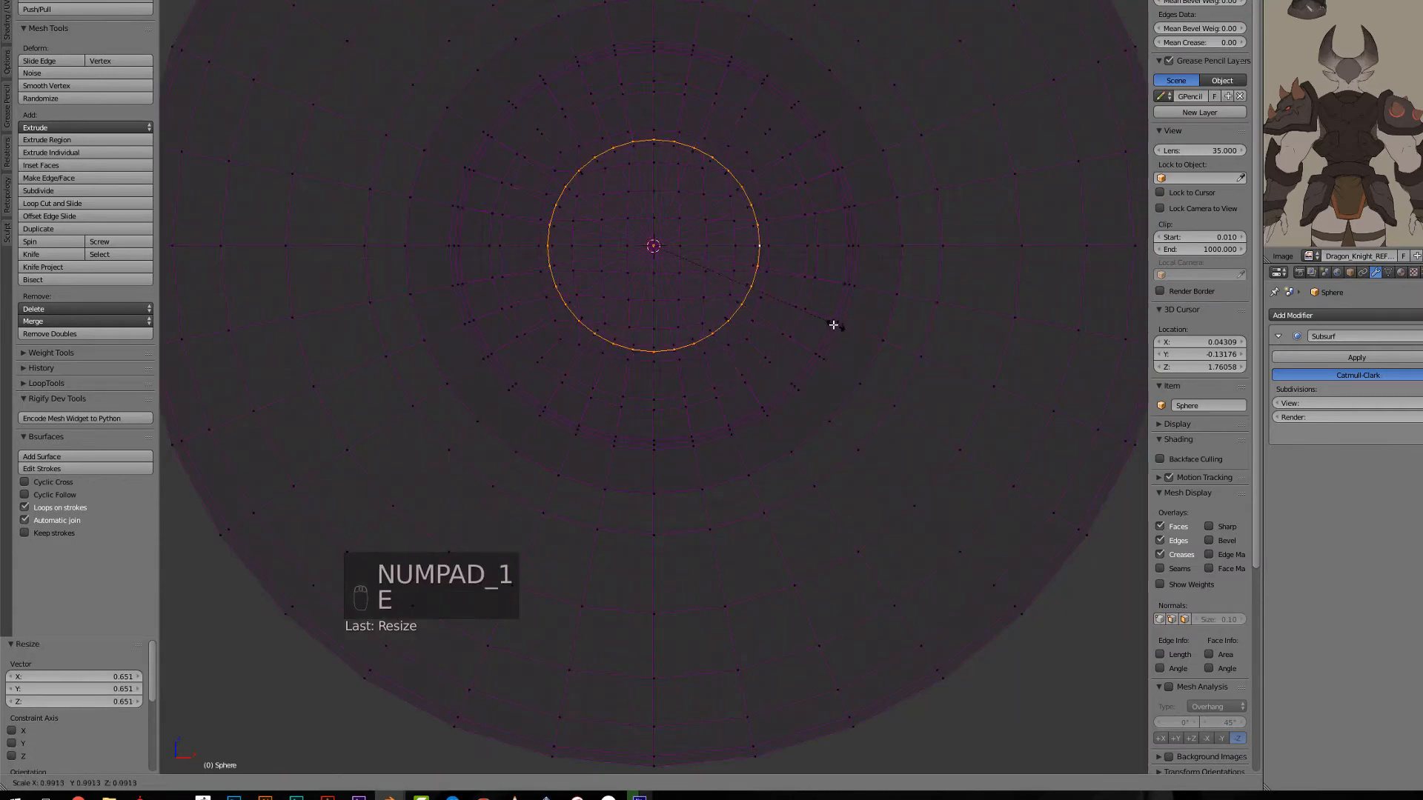
{"action": "left_click", "coordinate": [727, 318]}
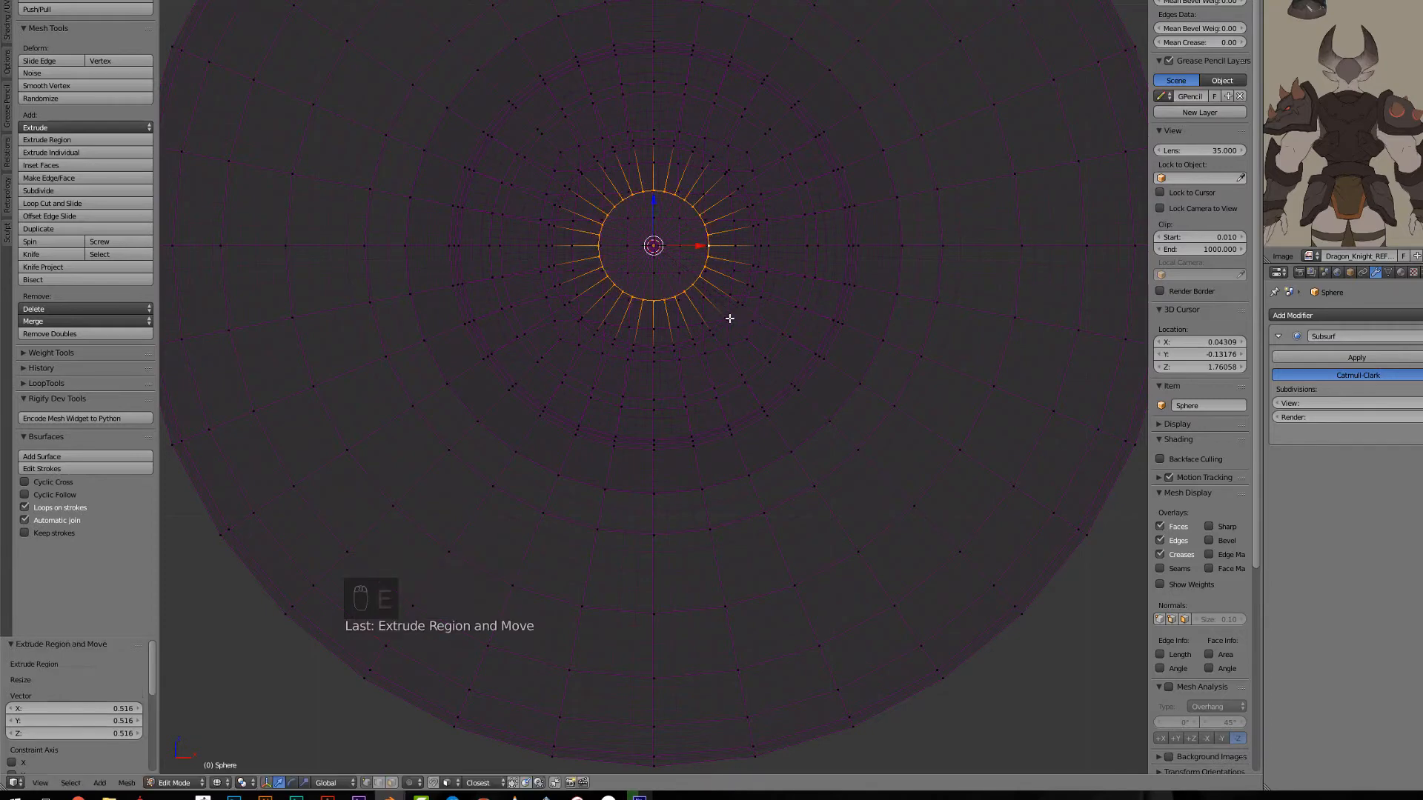
{"action": "key", "text": "KP_3"}
{"action": "left_click_drag", "start_coordinate": [795, 246], "coordinate": [795, 242]}
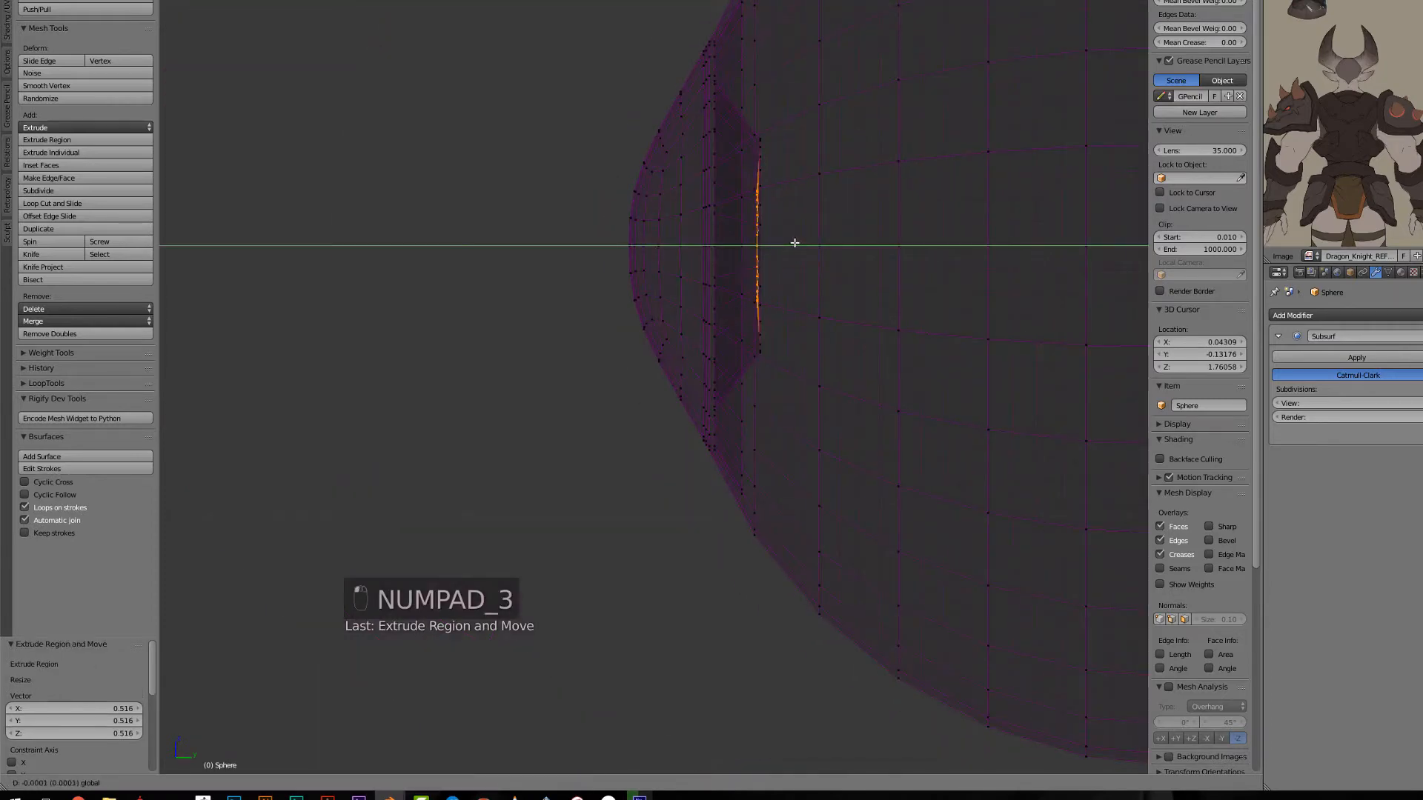
{"action": "left_click", "coordinate": [781, 254]}
Step: Extrude the loop inward scaled to 0.672, and extrude it back 0.006 along Y as the pupil tube
{"action": "key", "text": "KP_1"}
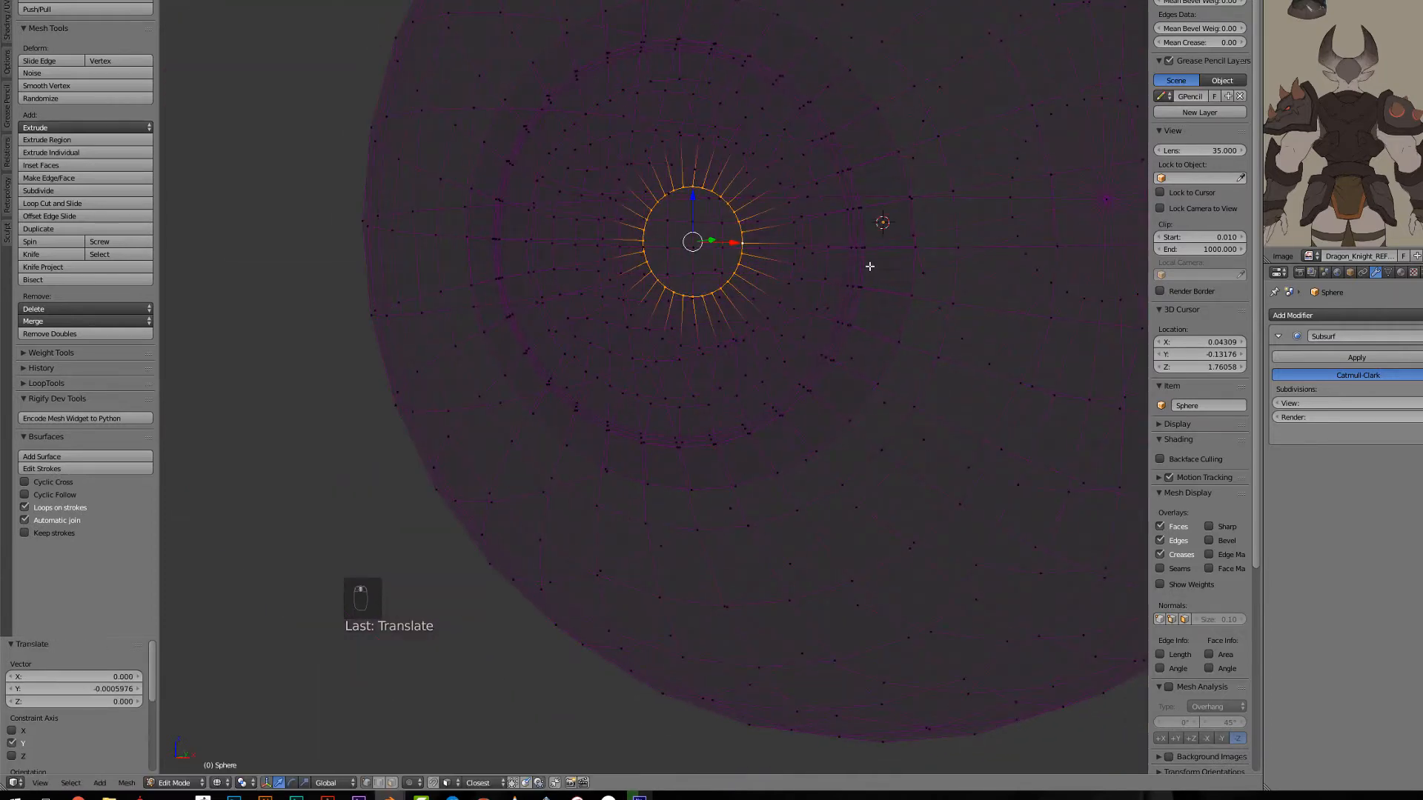
{"action": "key", "text": "e"}
{"action": "left_click", "coordinate": [809, 269]}
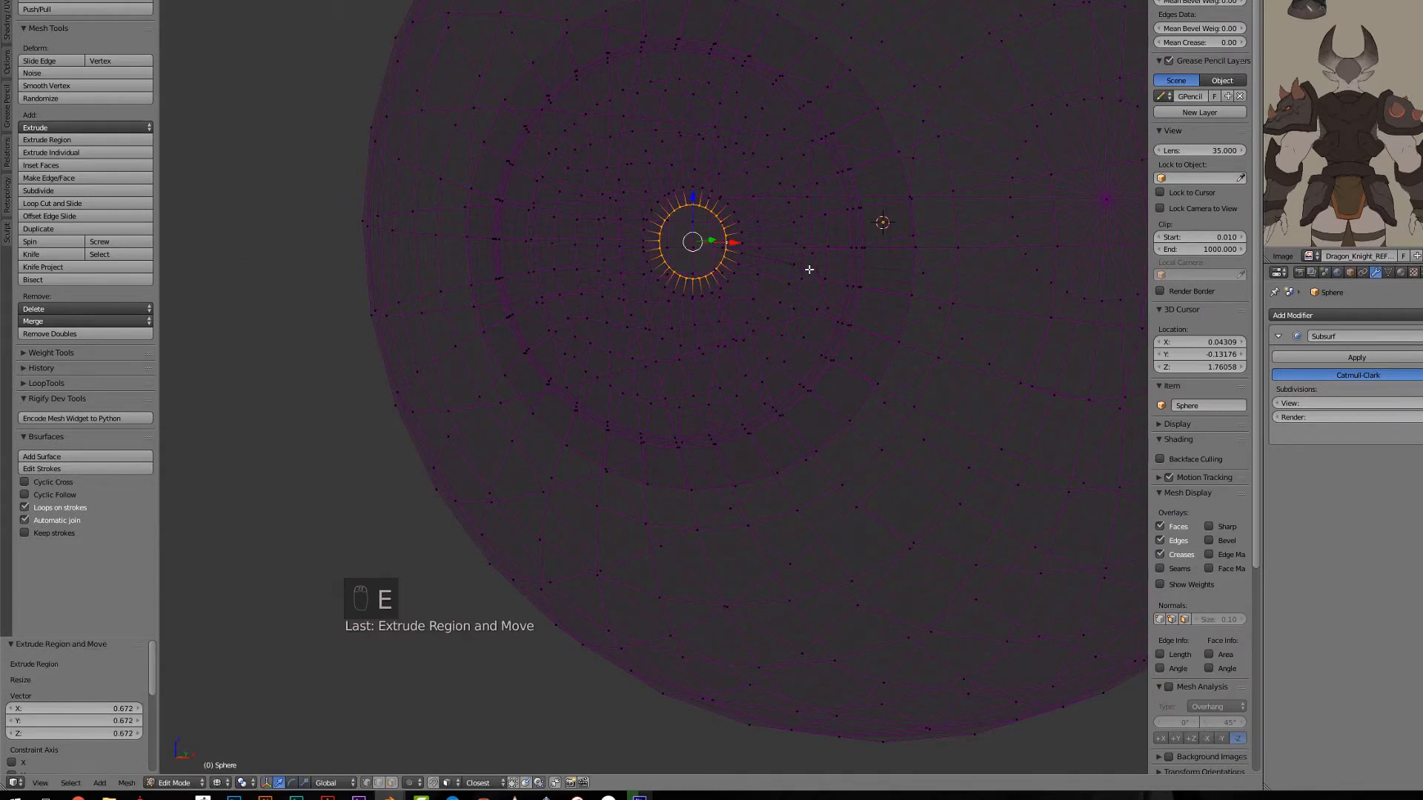
{"action": "key", "text": "KP_3"}
{"action": "key", "text": "e"}
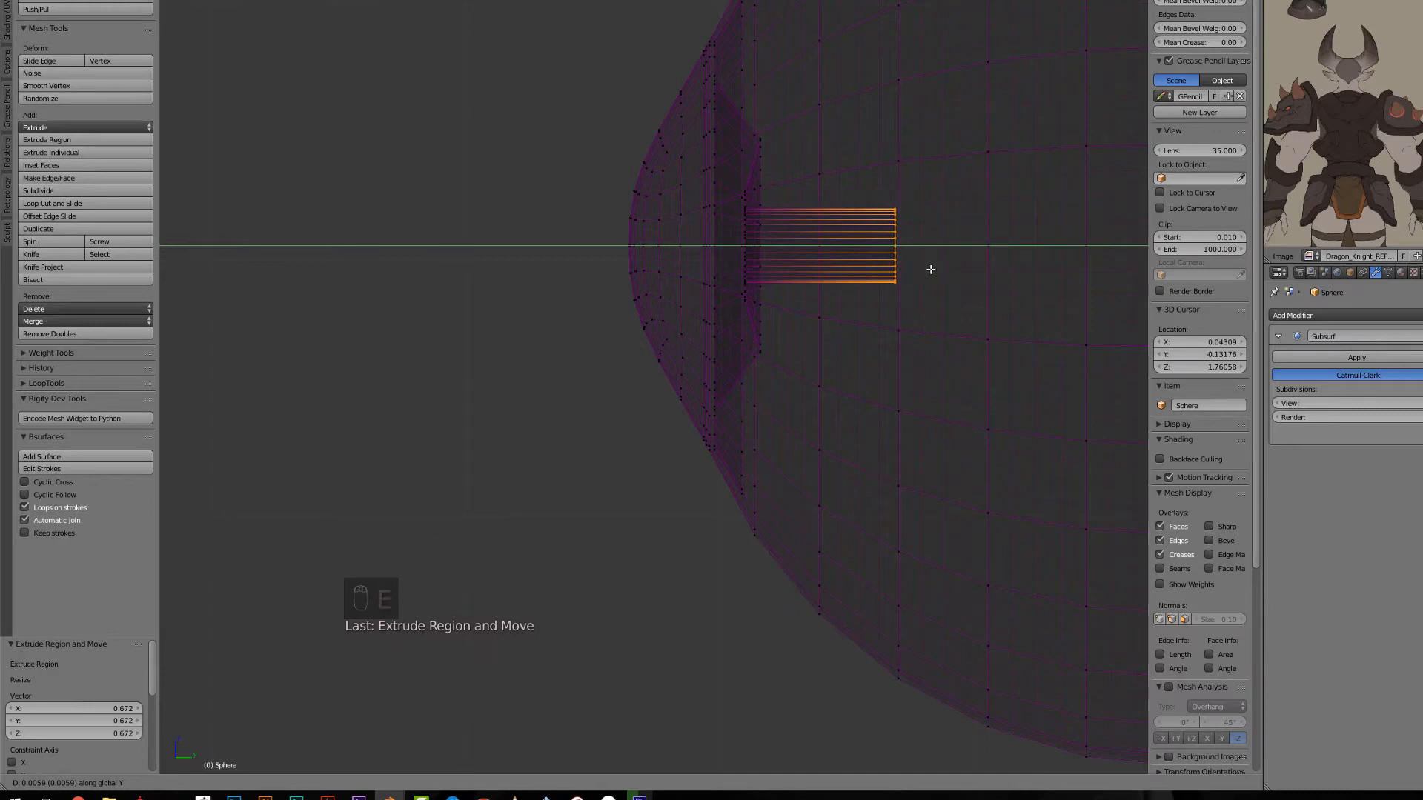
{"action": "left_click", "coordinate": [931, 269]}
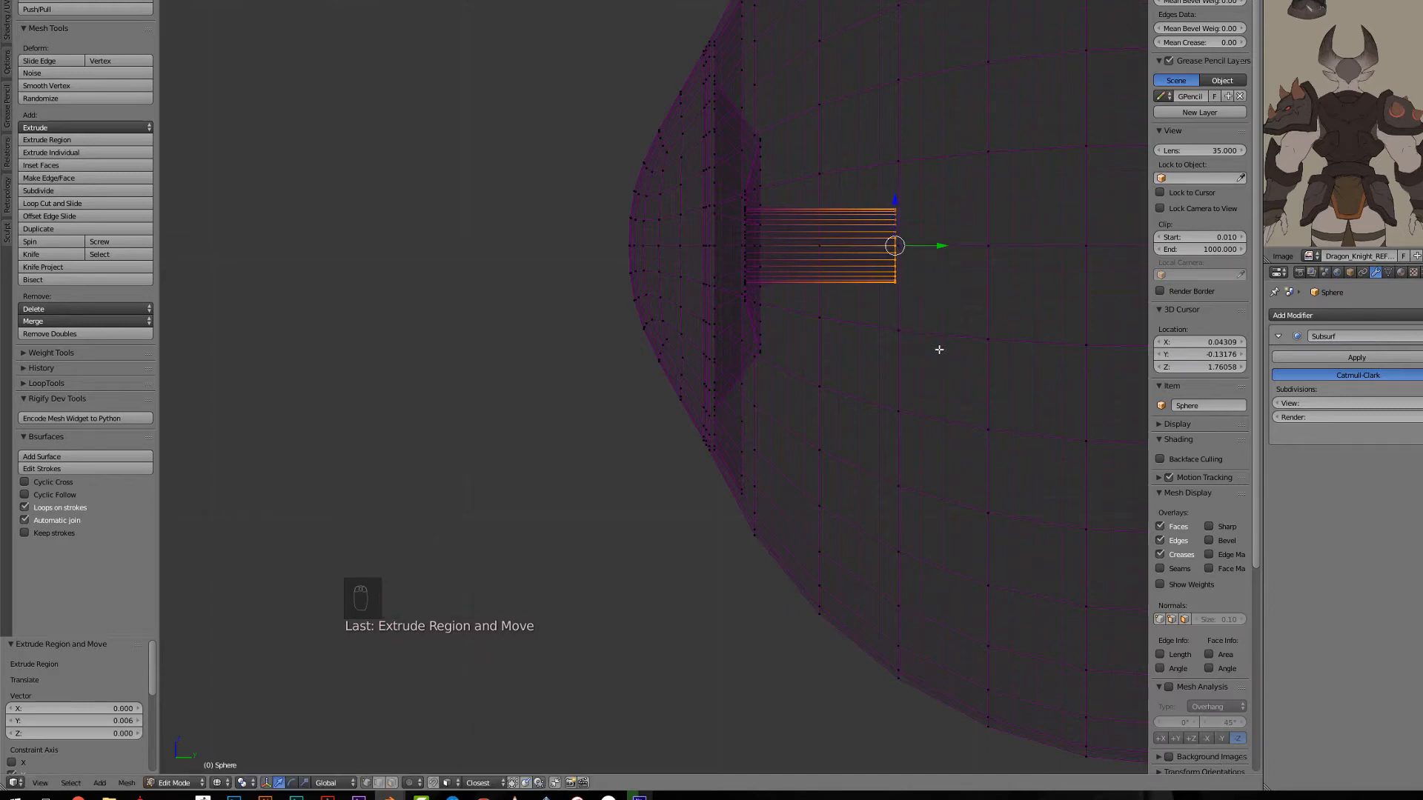
Step: Extrude the pupil tube's end loop inward scaled to 0.499 and close the opening with Grid Fill
{"action": "key", "text": "e"}
{"action": "key", "text": "s"}
{"action": "left_click", "coordinate": [913, 297]}
{"action": "middle_click_drag", "start_coordinate": [886, 294], "coordinate": [832, 295]}
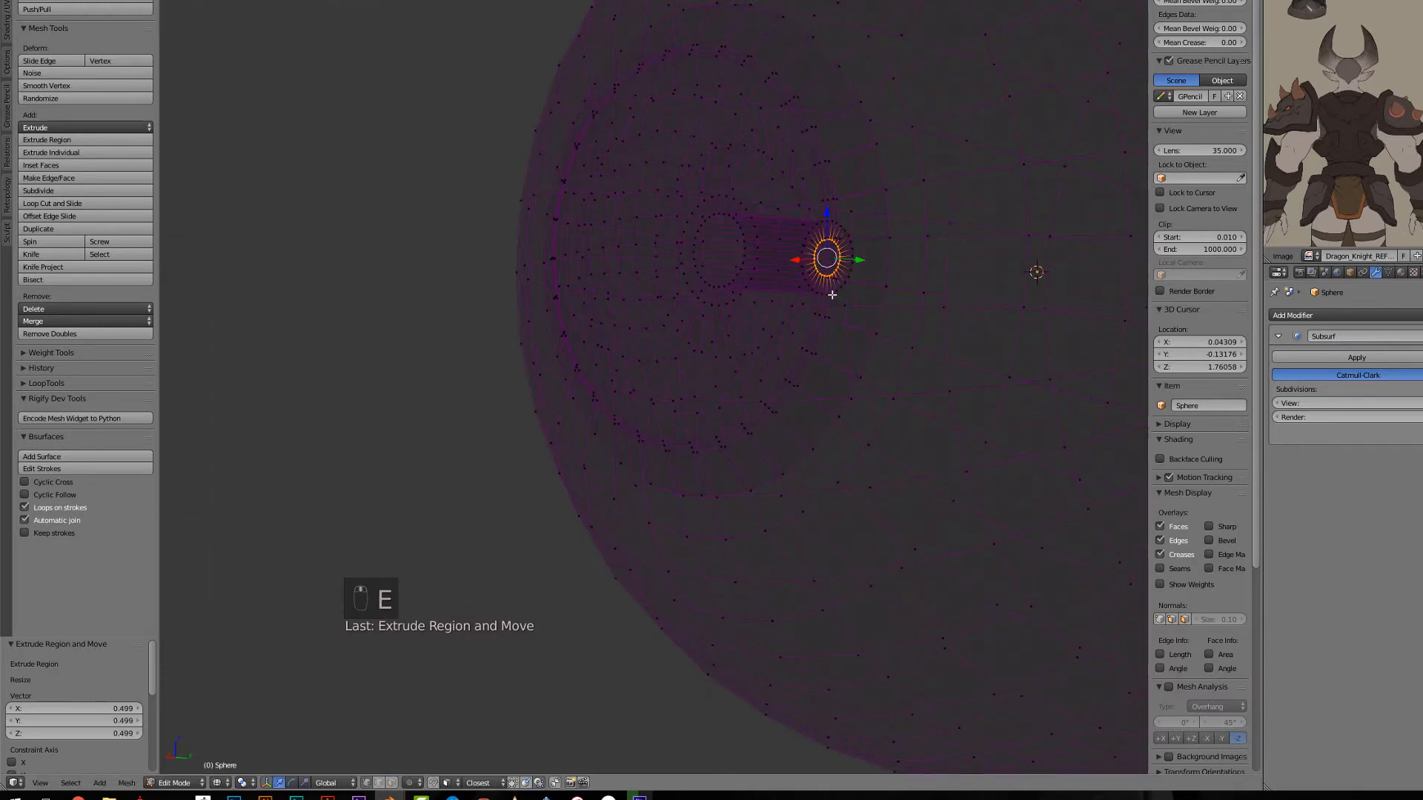
{"action": "key", "text": "ctrl+f"}
{"action": "left_click", "coordinate": [832, 297]}
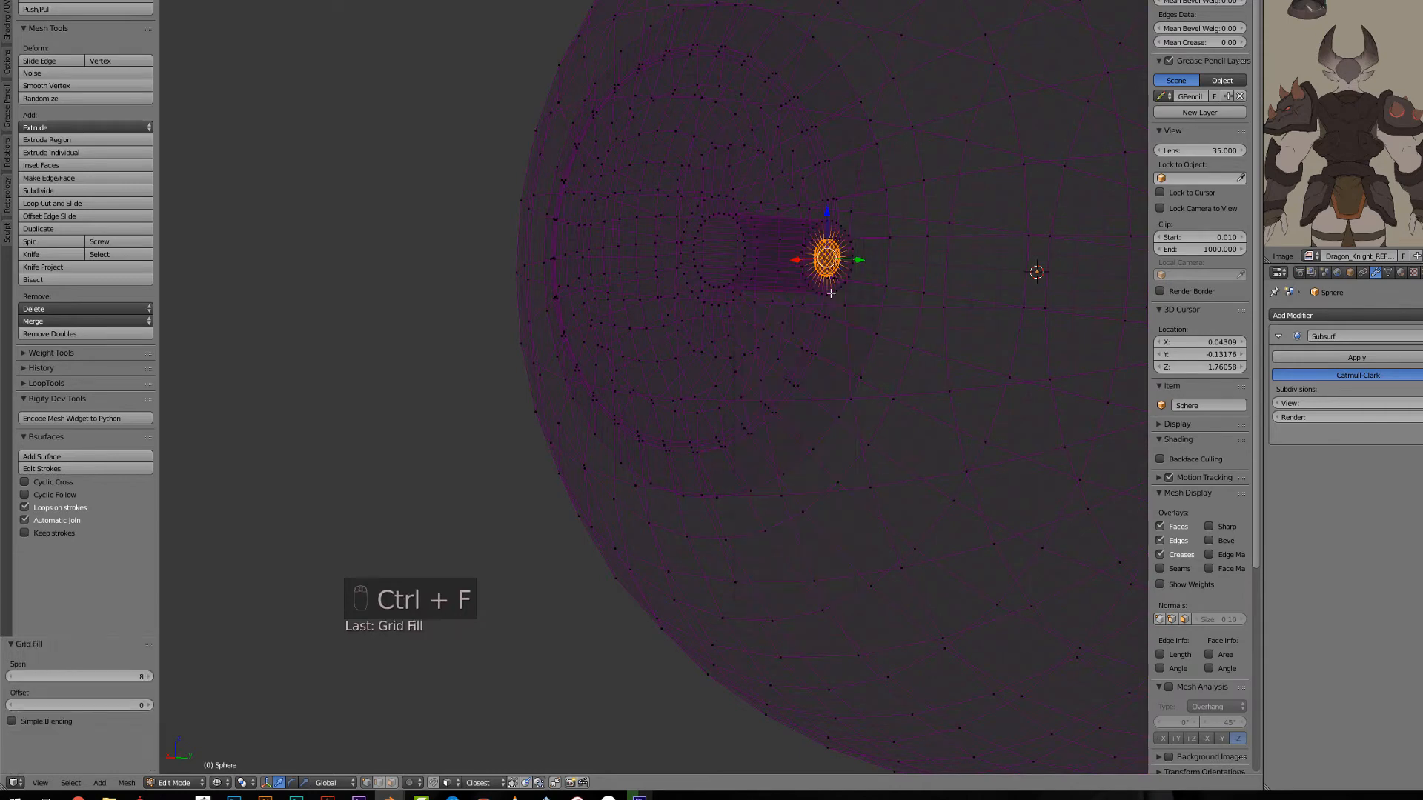
Step: Select the whole linked iris mesh, hide the unselected eyeball geometry, and show it in solid shading
{"action": "key", "text": "ctrl+l"}
{"action": "key", "text": "shift+h"}
{"action": "key", "text": "z"}
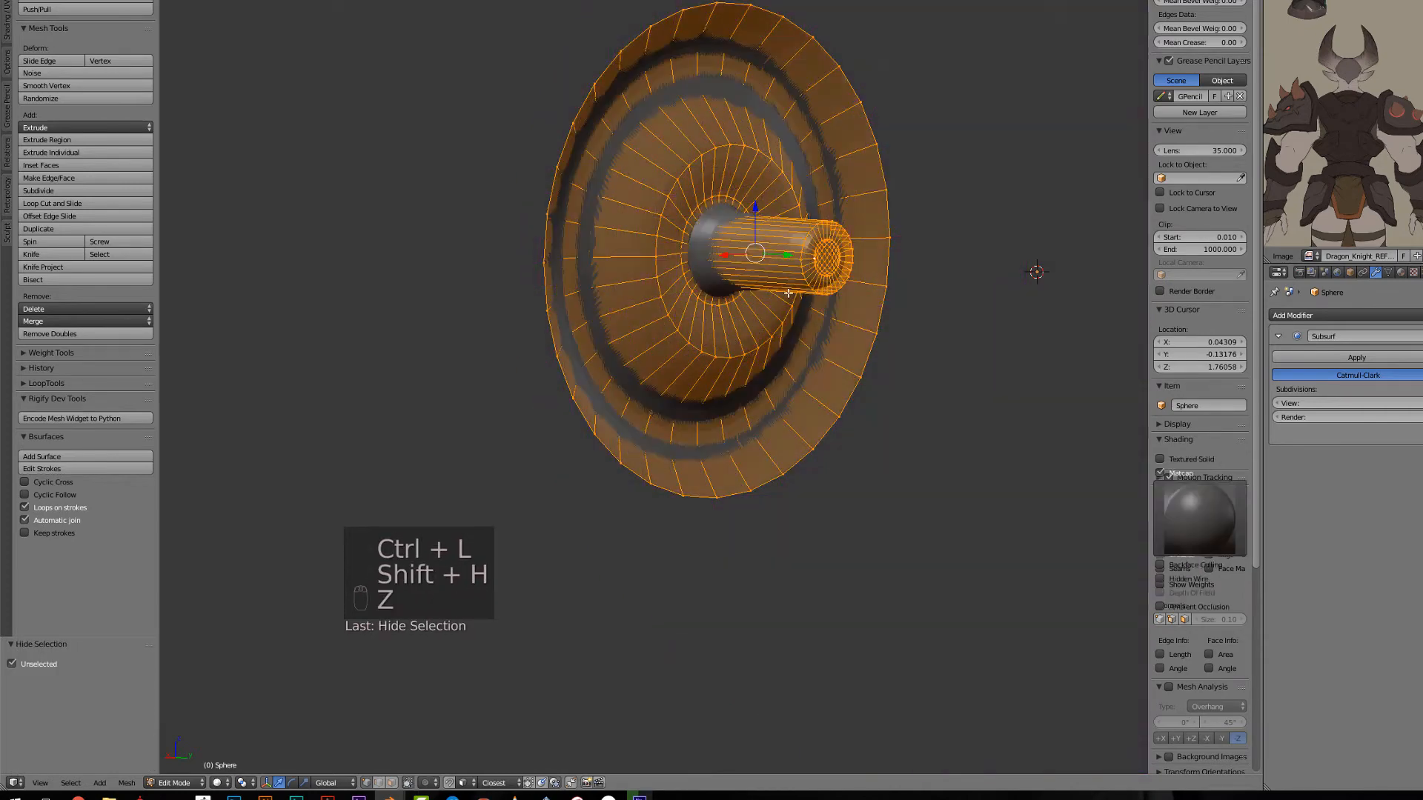
Step: Select all of the iris mesh, recalculate its normals, and clear the selection
{"action": "middle_click_drag", "start_coordinate": [751, 321], "coordinate": [845, 163]}
{"action": "key", "text": "Tab"}
{"action": "key", "text": "Tab"}
{"action": "key", "text": "a"}
{"action": "key", "text": "a"}
{"action": "key", "text": "a"}
{"action": "key", "text": "a"}
{"action": "key", "text": "ctrl+n"}
{"action": "key", "text": "a"}
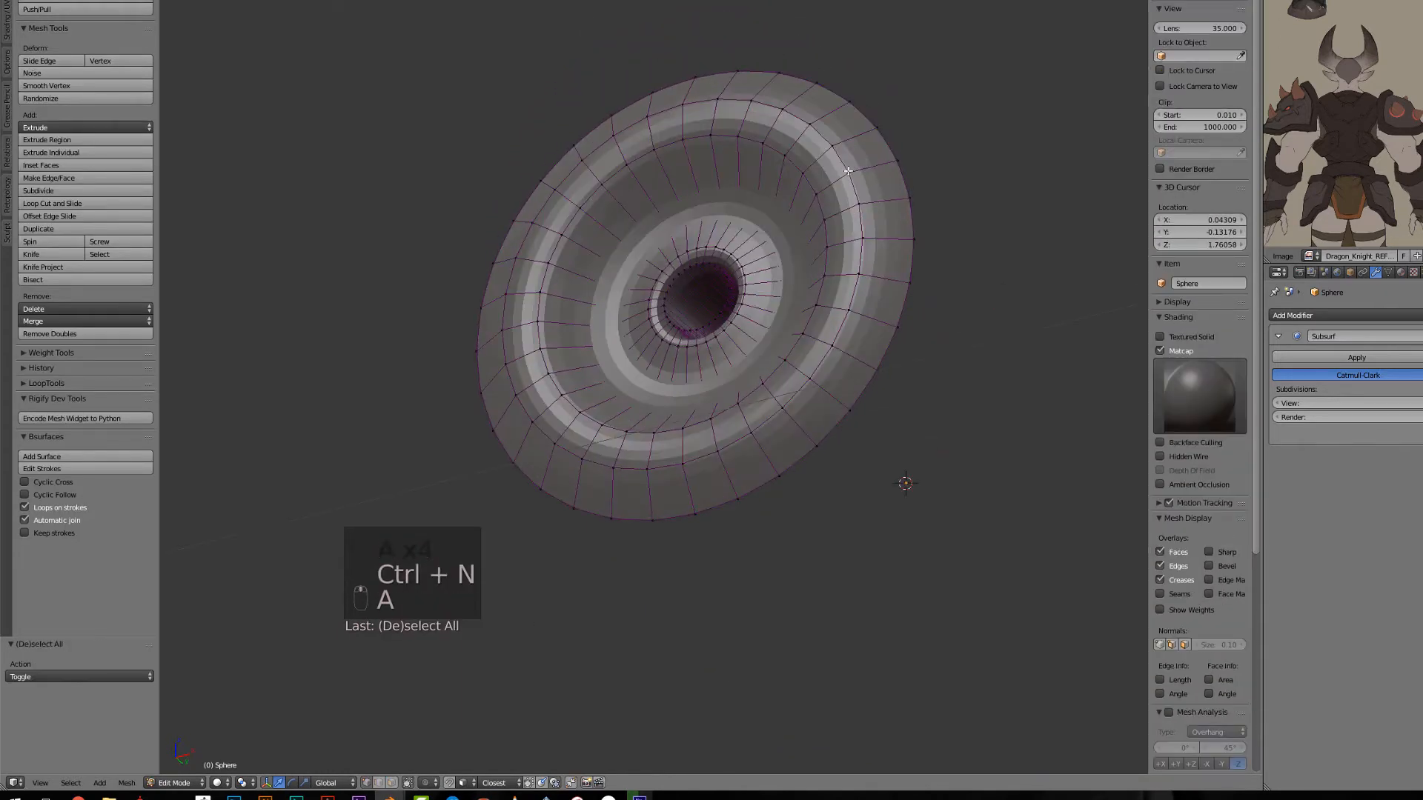
Step: Bevel the iris's outer rim loop by about 0.0006 and the recessed loop around the pupil by 0.001
{"action": "left_click", "coordinate": [844, 161], "text": "alt"}
{"action": "key", "text": "ctrl+b"}
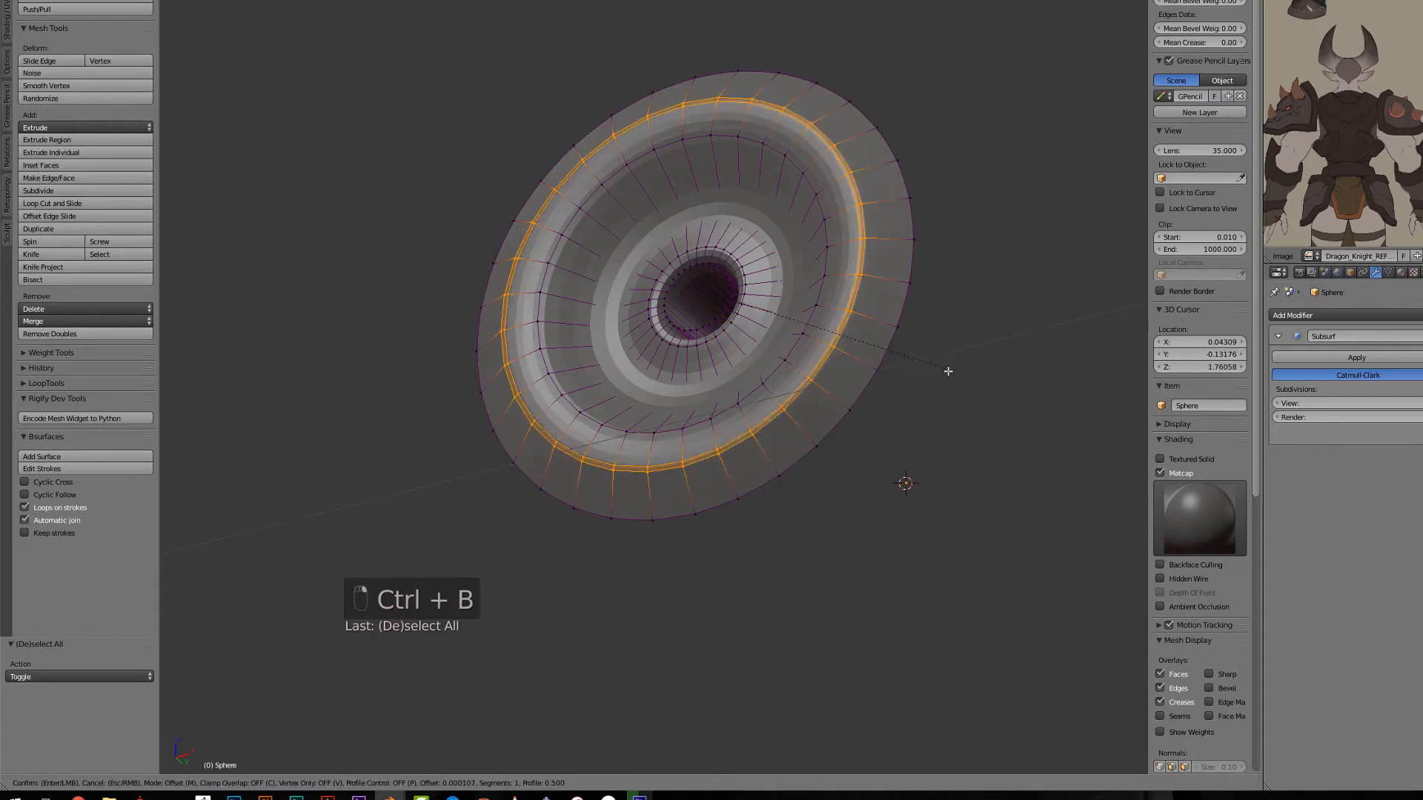
{"action": "left_click", "coordinate": [953, 380]}
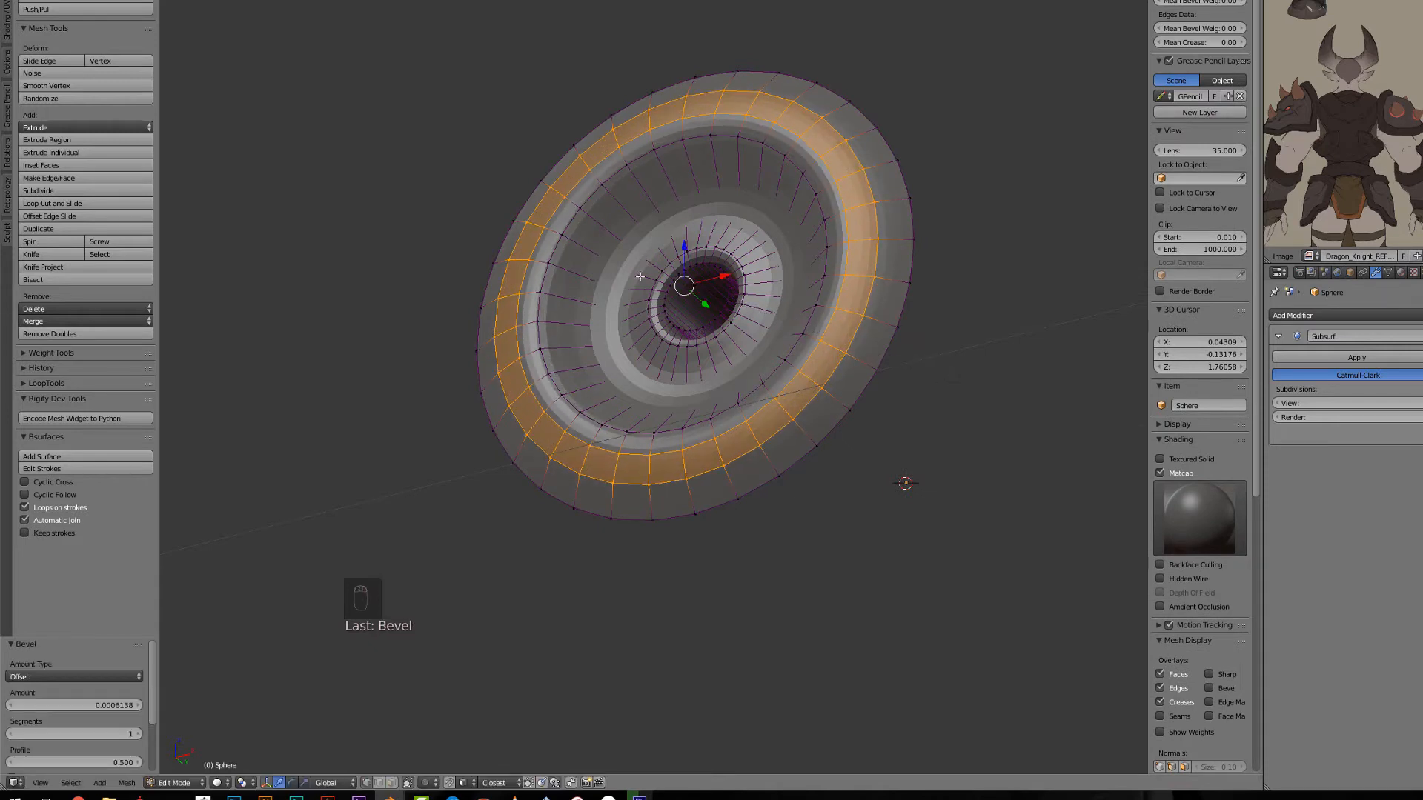
{"action": "middle_click_drag", "start_coordinate": [953, 380], "coordinate": [696, 257]}
{"action": "right_click", "coordinate": [723, 237], "text": "ctrl+alt"}
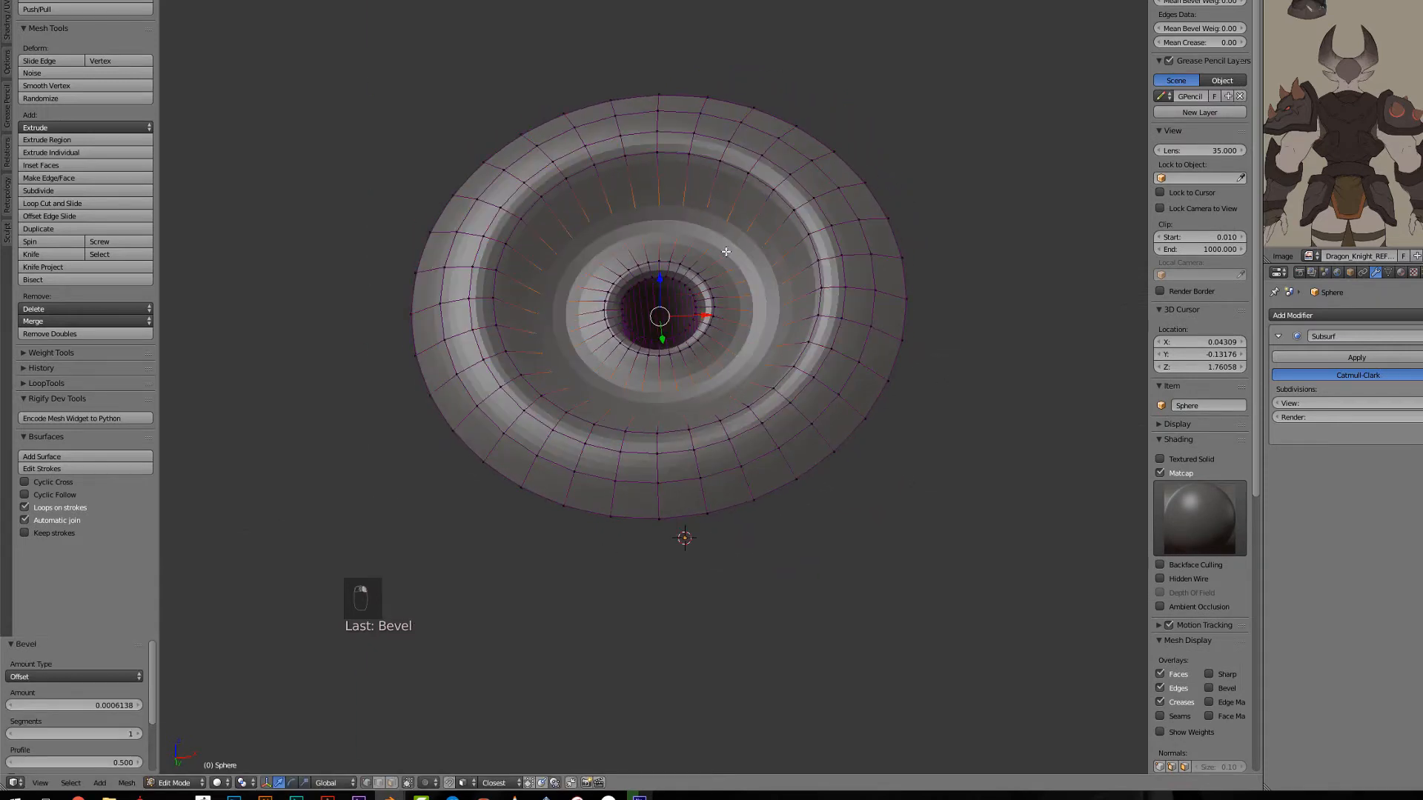
{"action": "key", "text": "ctrl+b"}
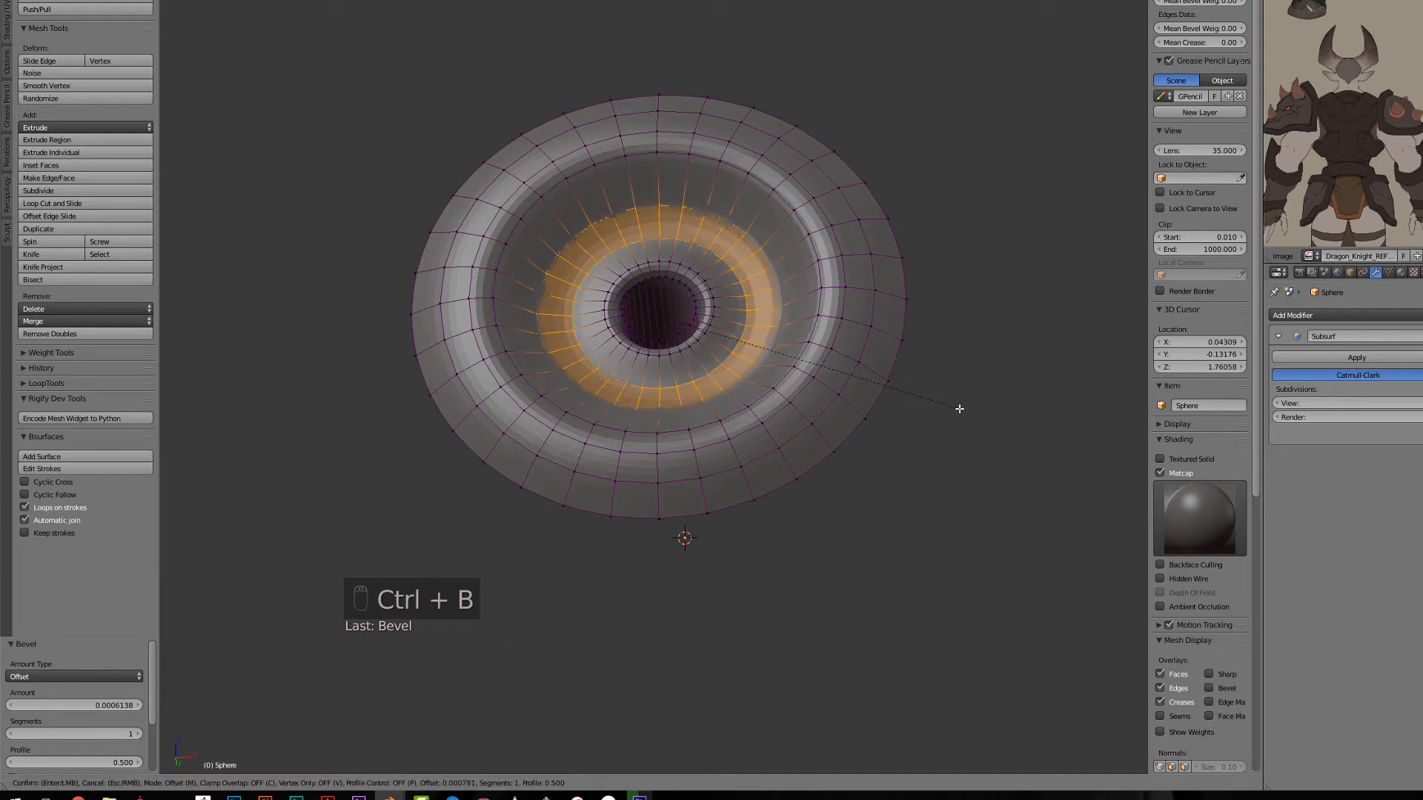
{"action": "left_click", "coordinate": [964, 417]}
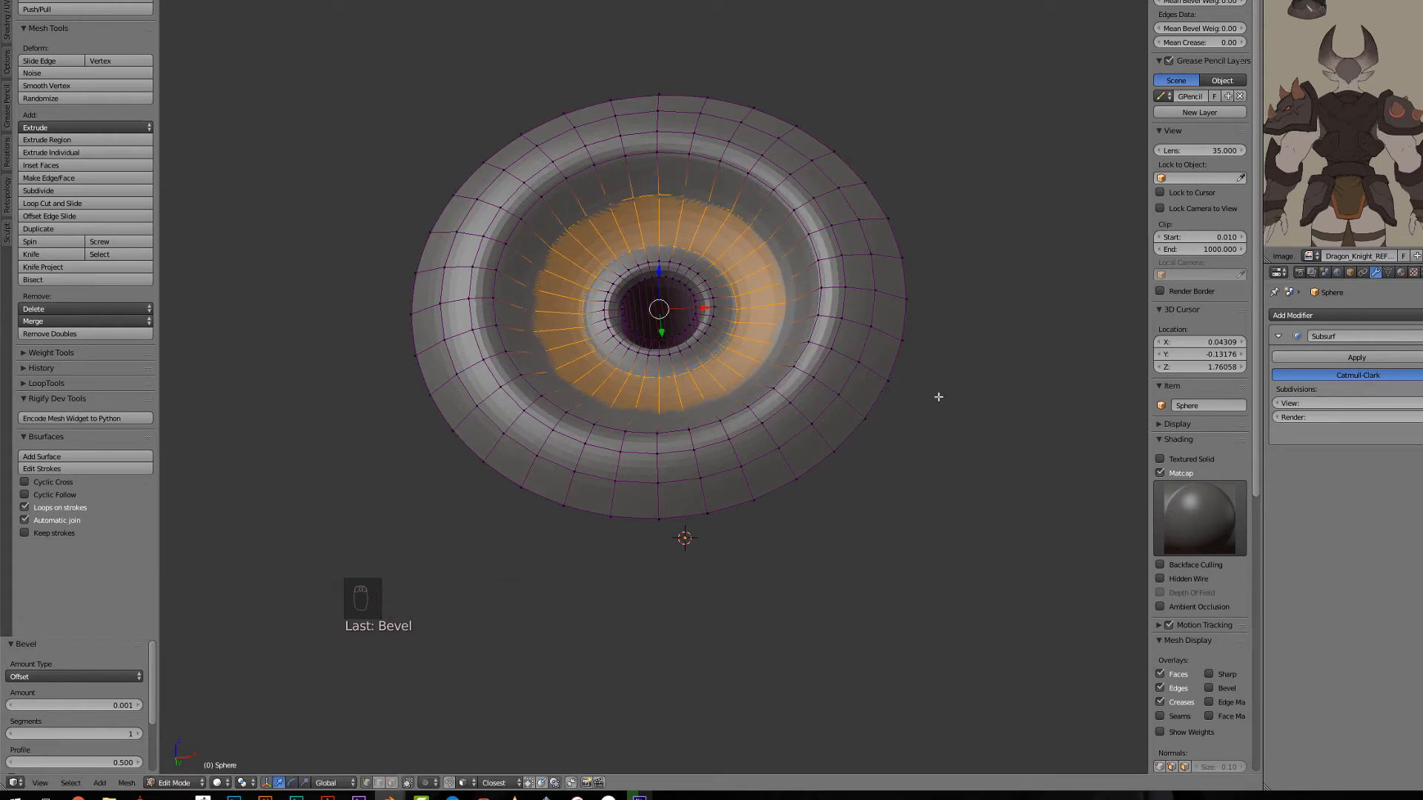
Step: Grow the selection around the pupil opening, nudge it slightly forward along Y in side view, and return to Object Mode
{"action": "middle_click_drag", "start_coordinate": [936, 397], "coordinate": [844, 442]}
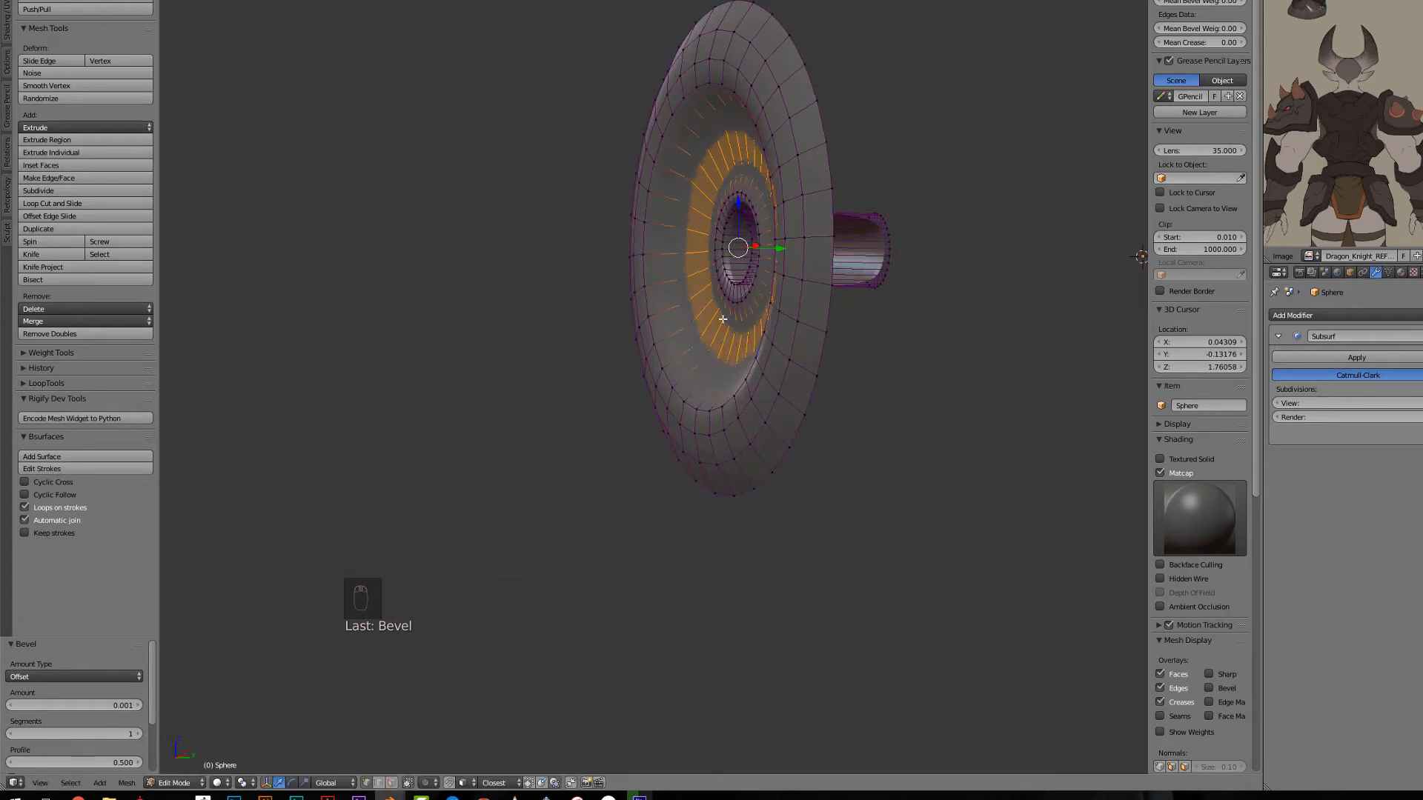
{"action": "key", "text": "ctrl+z"}
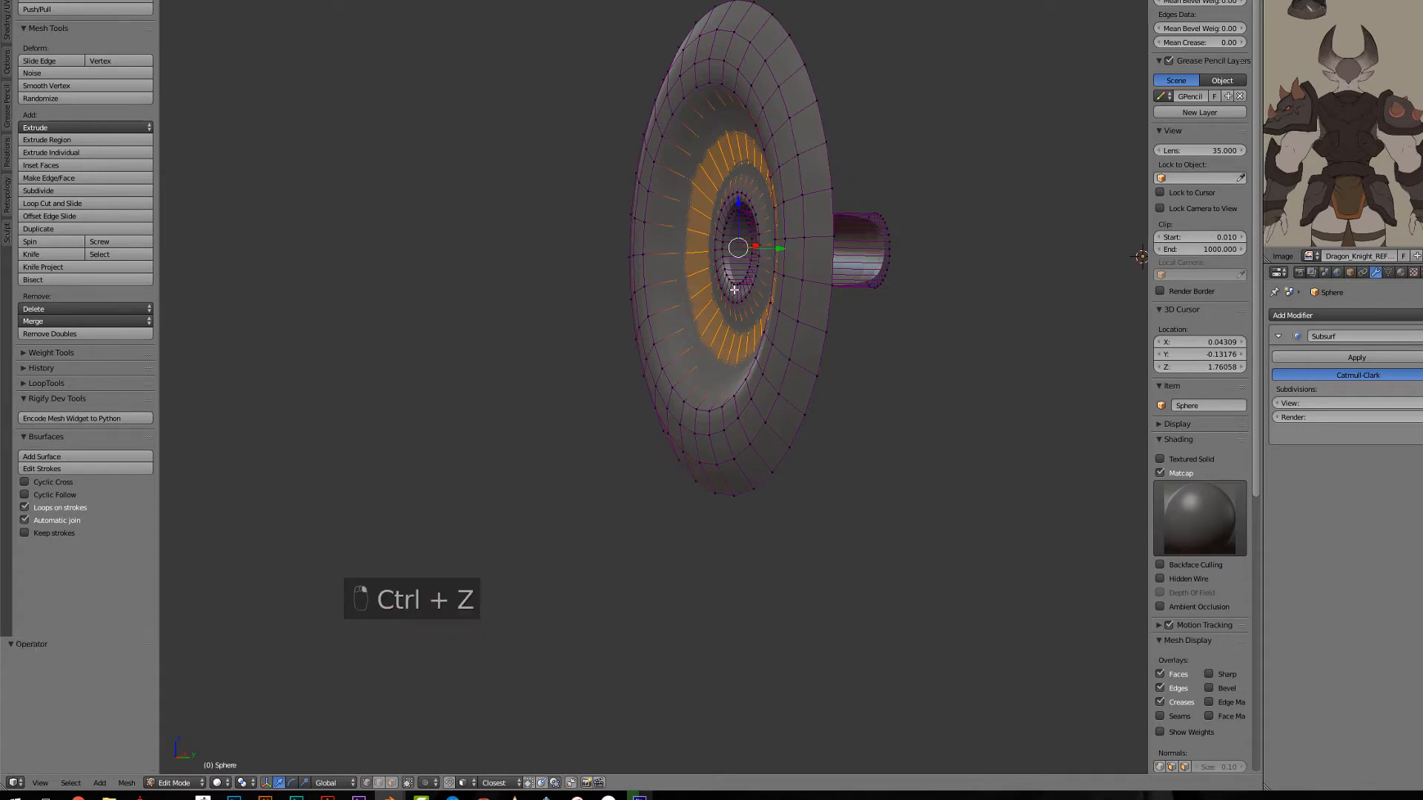
{"action": "key", "text": "ctrl+KP_Add"}
{"action": "key", "text": "ctrl+KP_Add"}
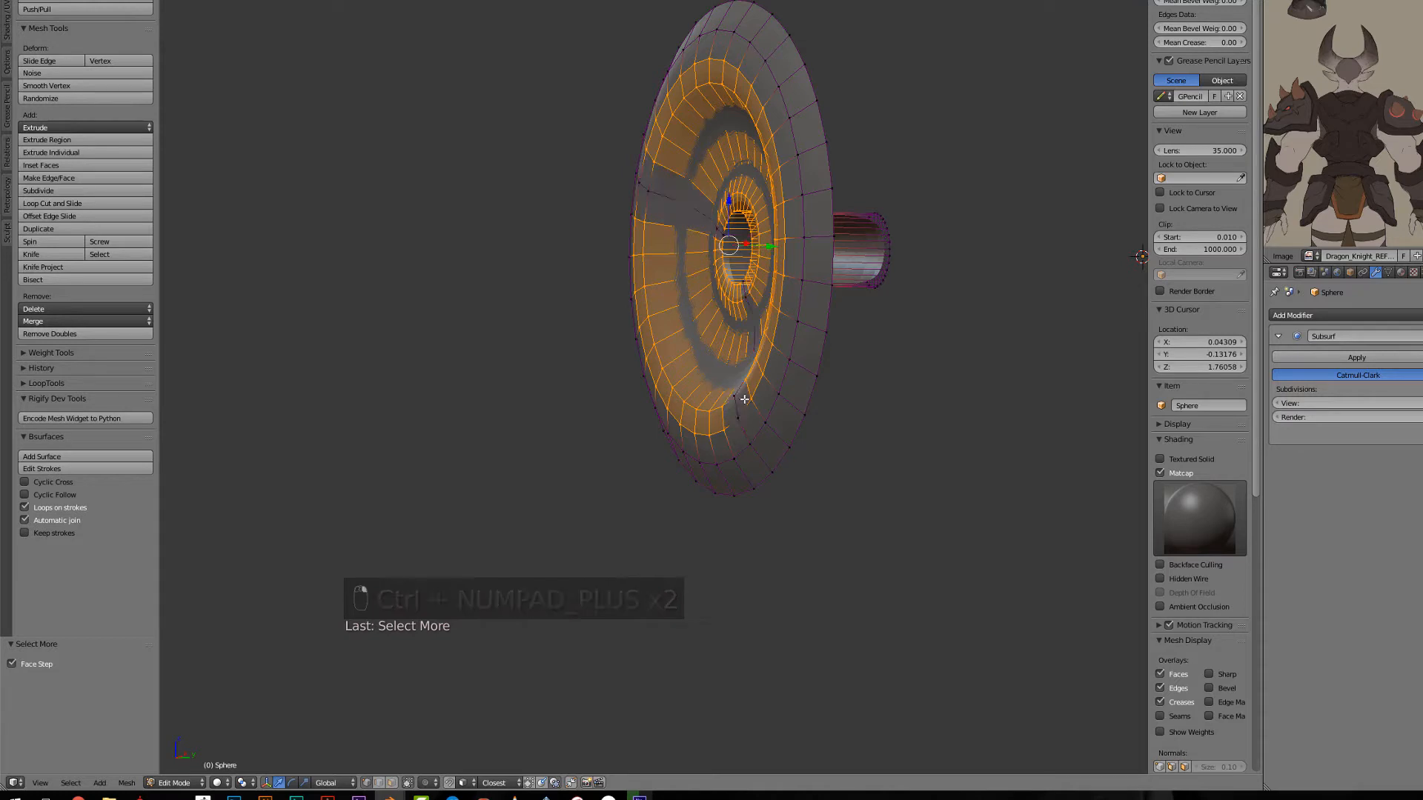
{"action": "key", "text": "ctrl+z"}
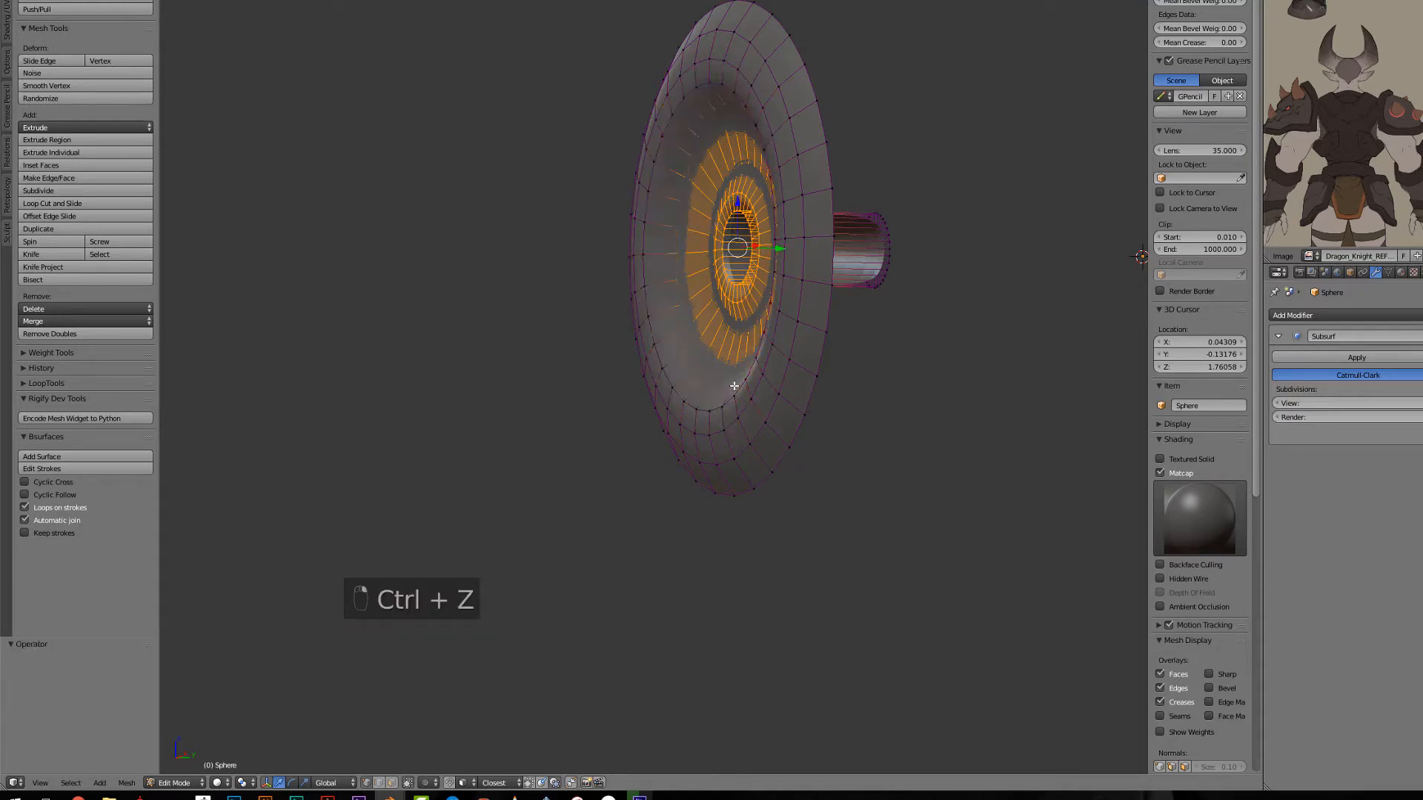
{"action": "key", "text": "KP_3"}
{"action": "key", "text": "z"}
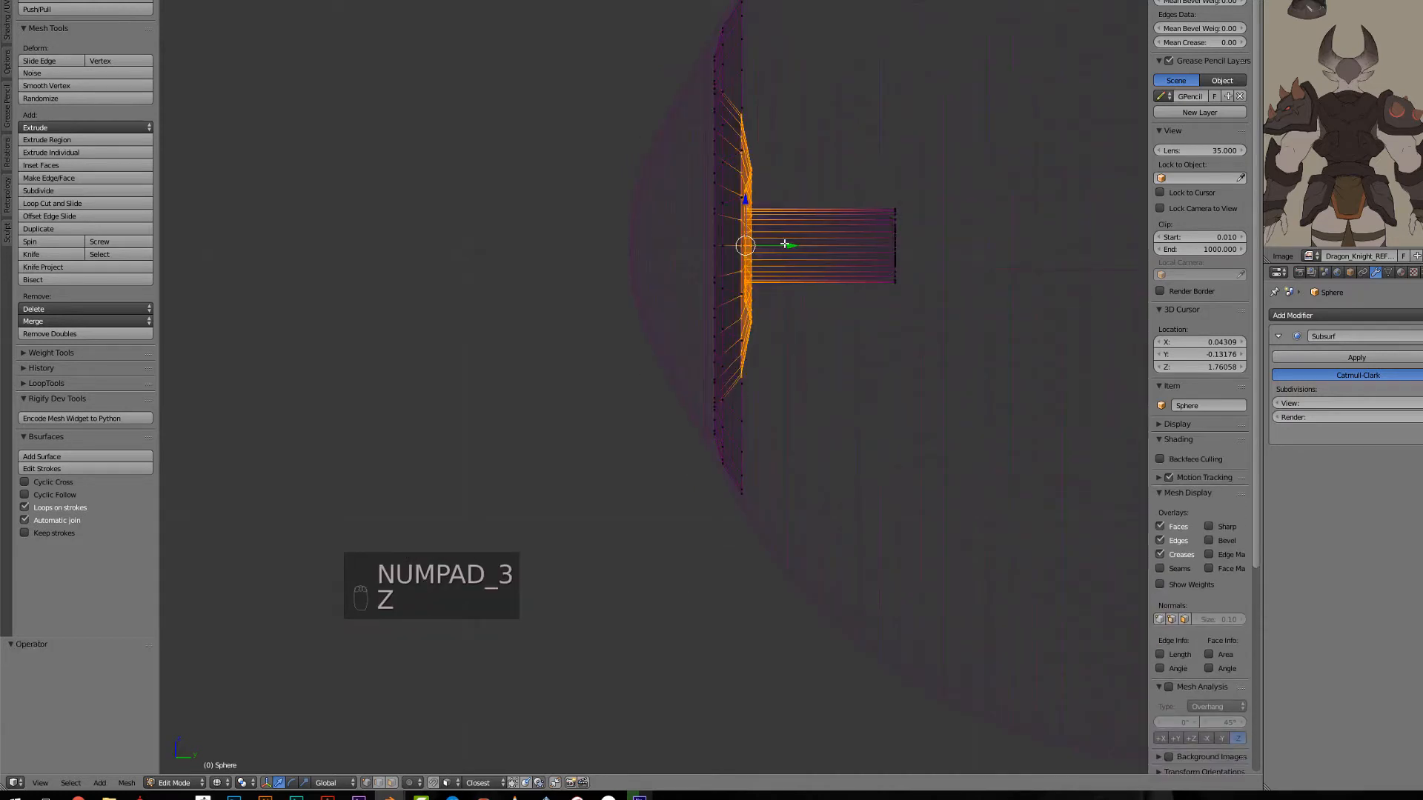
{"action": "left_click_drag", "start_coordinate": [784, 244], "coordinate": [779, 246]}
{"action": "key", "text": "Tab"}
{"action": "key", "text": "z"}
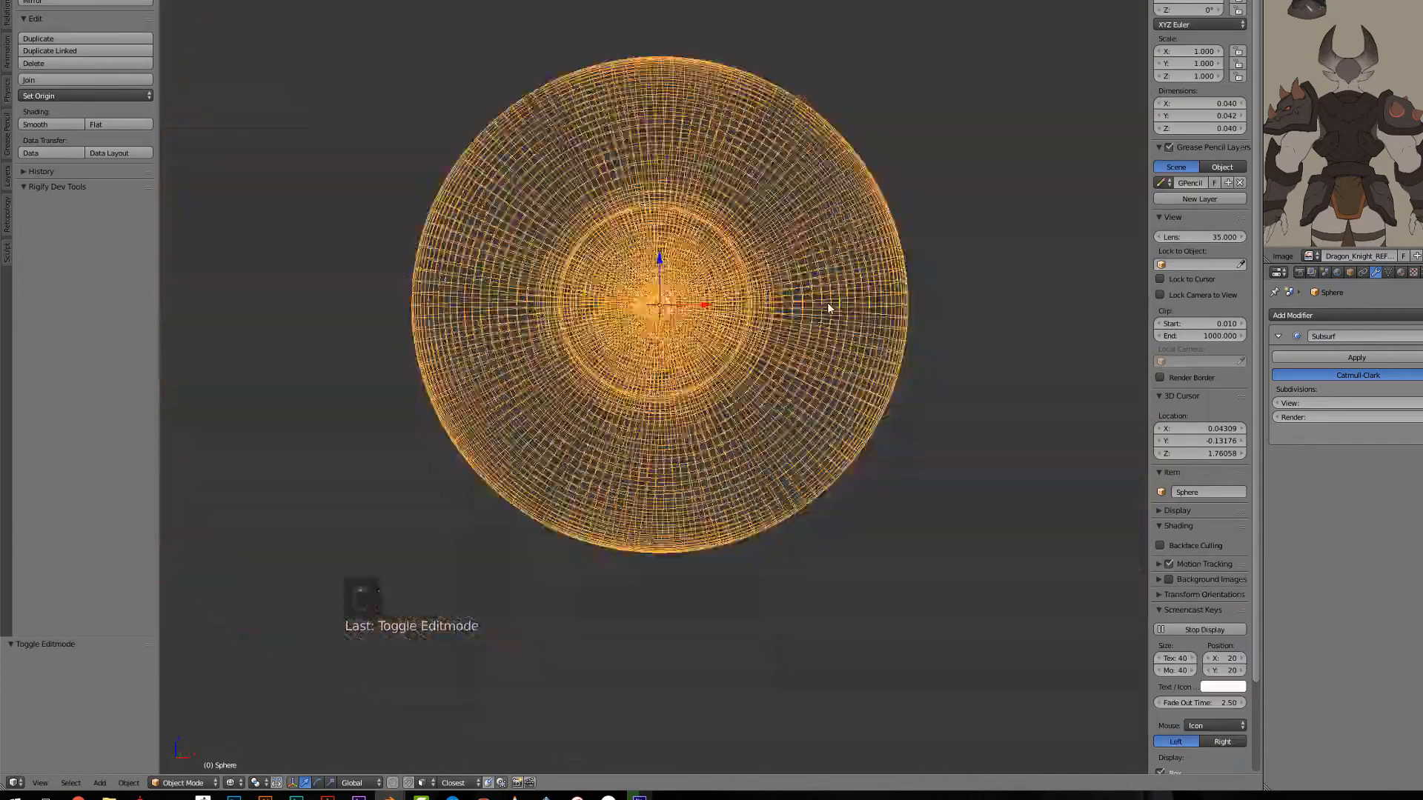
Step: Exit the eyeball's local view and add a Mirror modifier that mirrors it across the head mesh
{"action": "key", "text": "z"}
{"action": "key", "text": "KP_Divide"}
{"action": "scroll", "coordinate": [645, 361], "scroll_direction": "down", "scroll_amount": 2}
{"action": "scroll", "coordinate": [641, 367], "scroll_direction": "up", "scroll_amount": 3}
{"action": "left_click", "coordinate": [1394, 315]}
{"action": "left_click", "coordinate": [1404, 453]}
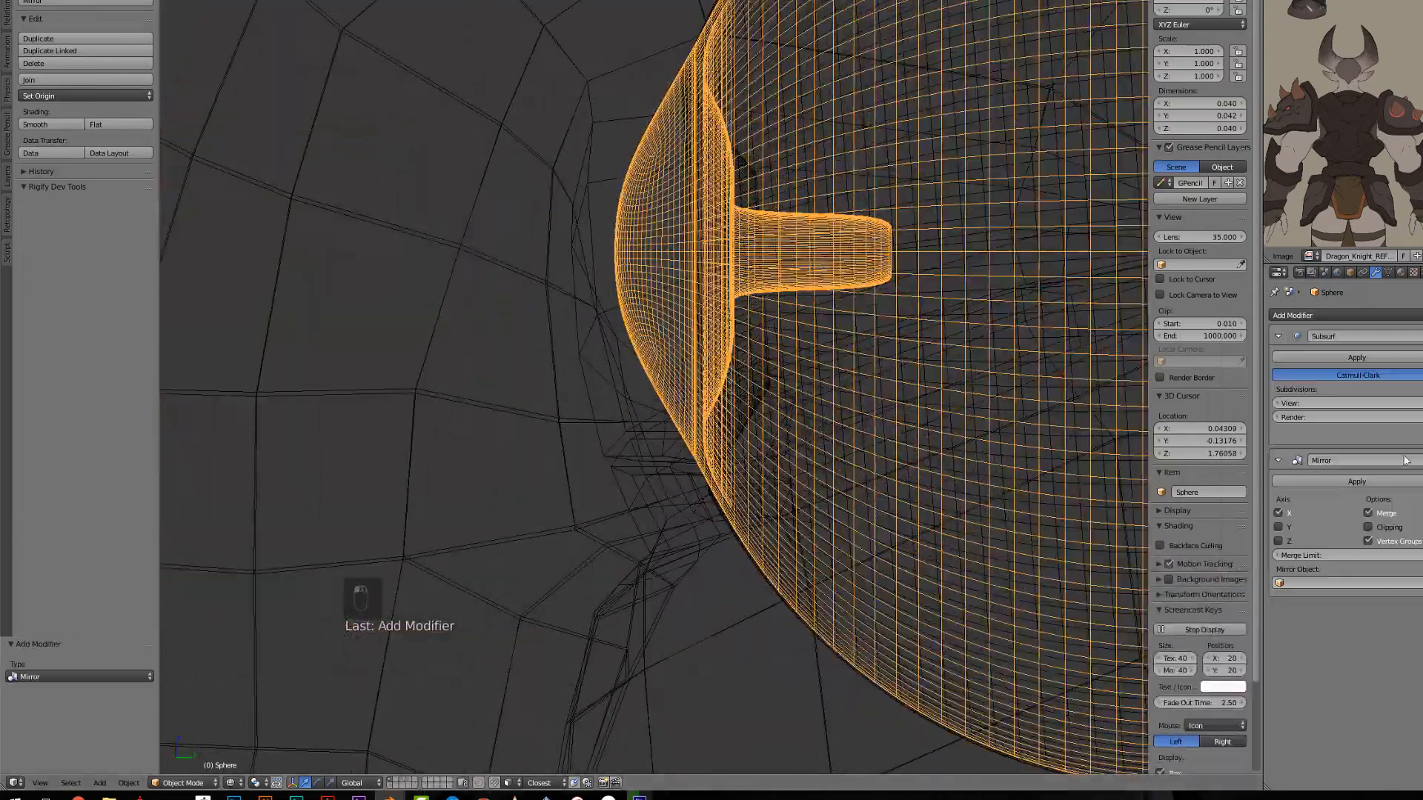
{"action": "left_click", "coordinate": [415, 389]}
Step: Rotate the eyeball slightly in side view and delete the old eye object around it
{"action": "key", "text": "r"}
{"action": "left_click", "coordinate": [591, 392]}
{"action": "right_click", "coordinate": [720, 165]}
{"action": "key", "text": "x"}
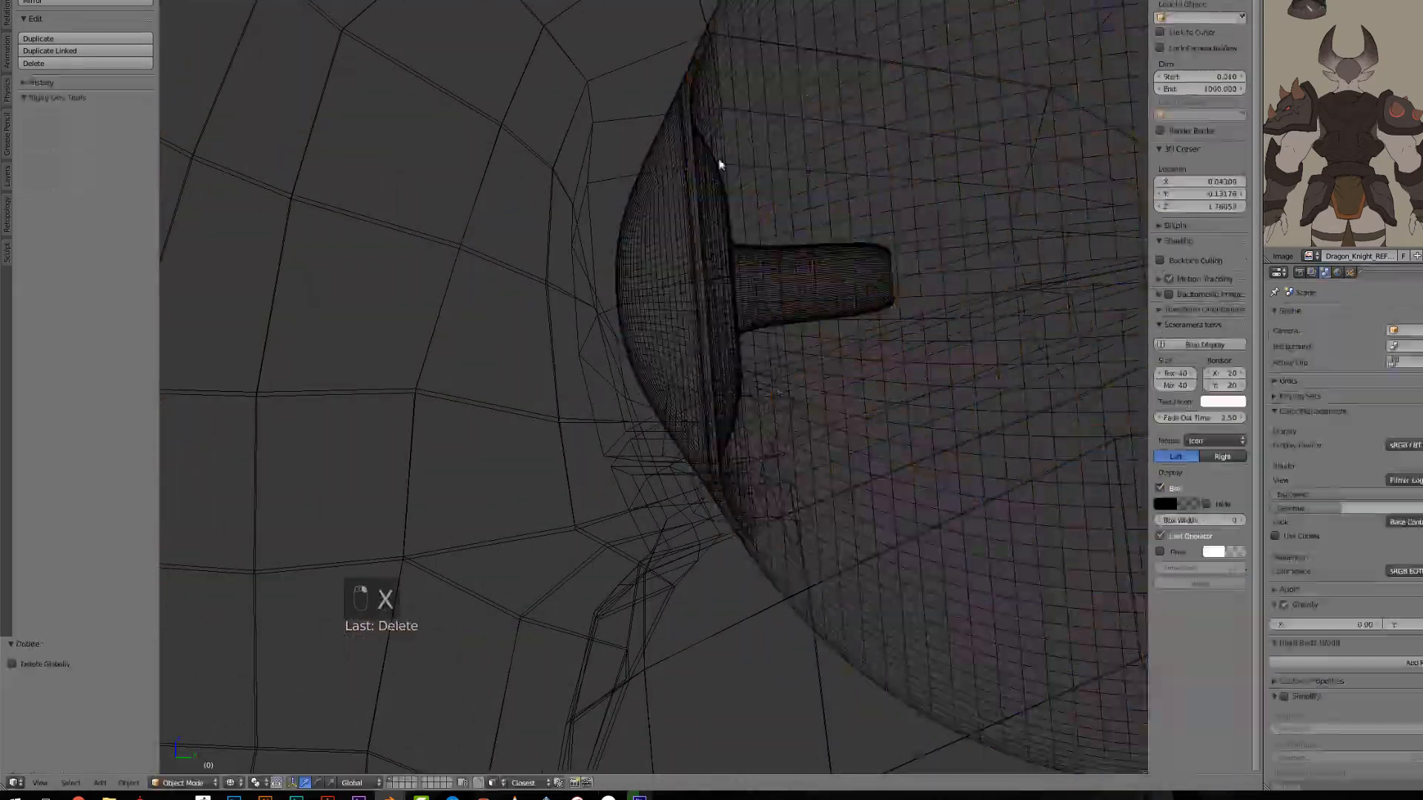
Step: Select the new eyeball object and rename it EYES
{"action": "right_click", "coordinate": [721, 165]}
{"action": "left_click", "coordinate": [1350, 272]}
{"action": "left_click", "coordinate": [1324, 316]}
{"action": "scroll", "coordinate": [755, 366], "scroll_direction": "down", "scroll_amount": 4}
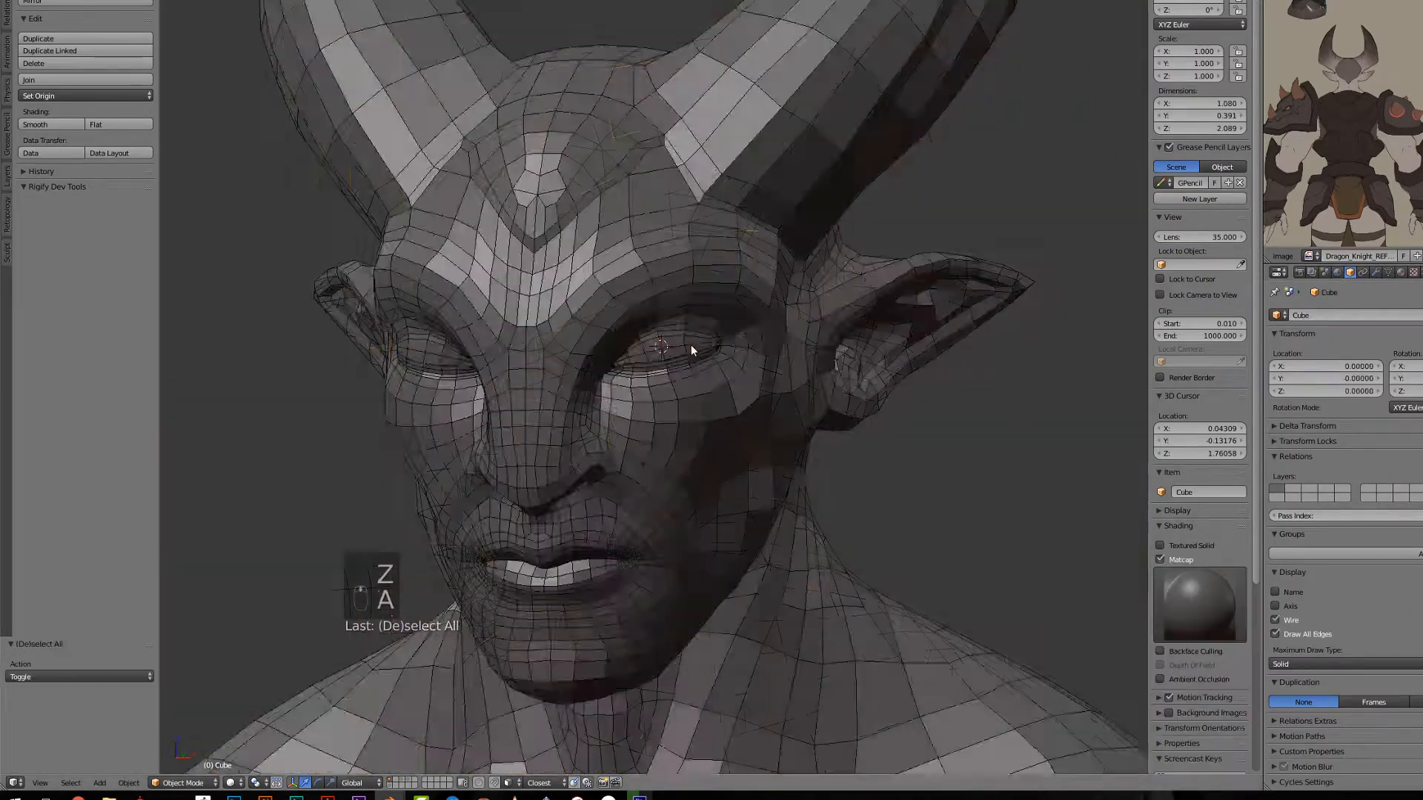
Step: Lower the EYES object along Z in side view to a Z location of about 1.7585
{"action": "key", "text": "KP_1"}
{"action": "scroll", "coordinate": [690, 344], "scroll_direction": "up", "scroll_amount": 5}
{"action": "key", "text": "z"}
{"action": "middle_click_drag", "start_coordinate": [713, 376], "coordinate": [585, 381]}
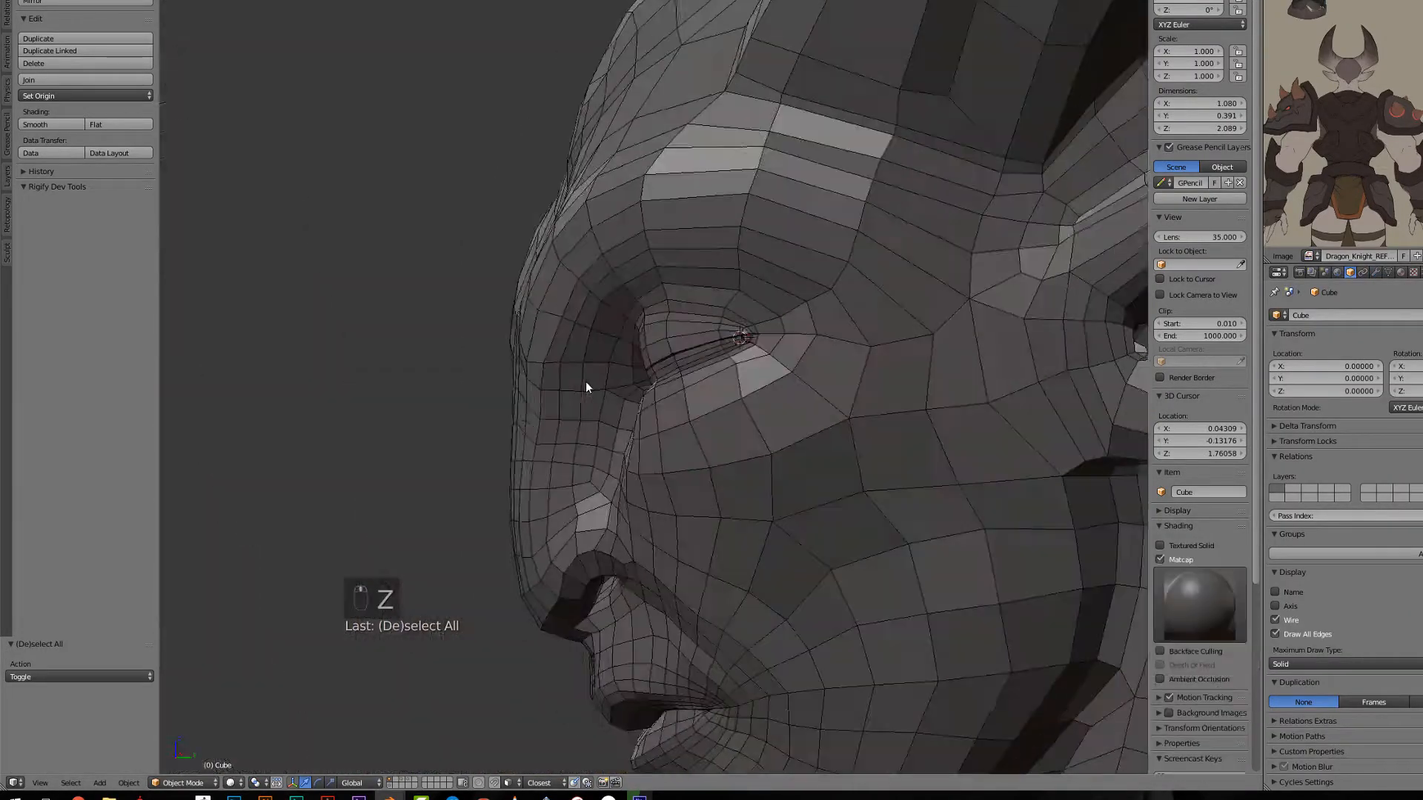
{"action": "key", "text": "z"}
{"action": "key", "text": "KP_3"}
{"action": "scroll", "coordinate": [583, 367], "scroll_direction": "up", "scroll_amount": 2}
{"action": "right_click", "coordinate": [698, 322]}
{"action": "key", "text": "g"}
{"action": "key", "text": "z"}
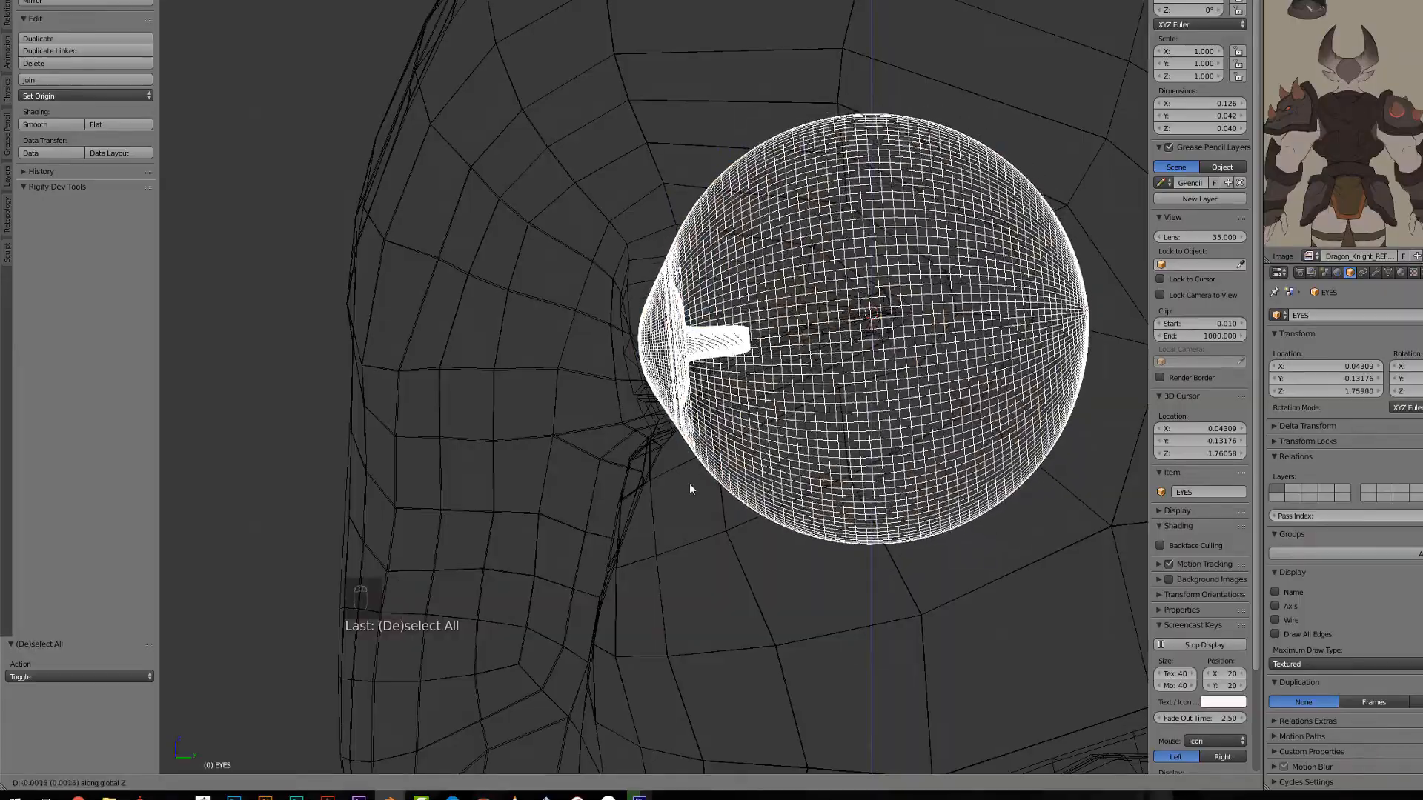
{"action": "left_click", "coordinate": [689, 491]}
{"action": "key", "text": "g"}
{"action": "key", "text": "z"}
{"action": "left_click", "coordinate": [689, 512]}
Step: Nudge the eyes forward along Y in side view, finishing with a move of about 0.0003
{"action": "key", "text": "z"}
{"action": "mouse_move", "coordinate": [578, 400]}
{"action": "middle_mouse_down"}
{"action": "mouse_move", "coordinate": [696, 407]}
{"action": "mouse_move", "coordinate": [712, 451]}
{"action": "middle_mouse_up"}
{"action": "key", "text": "KP_3"}
{"action": "key", "text": "z"}
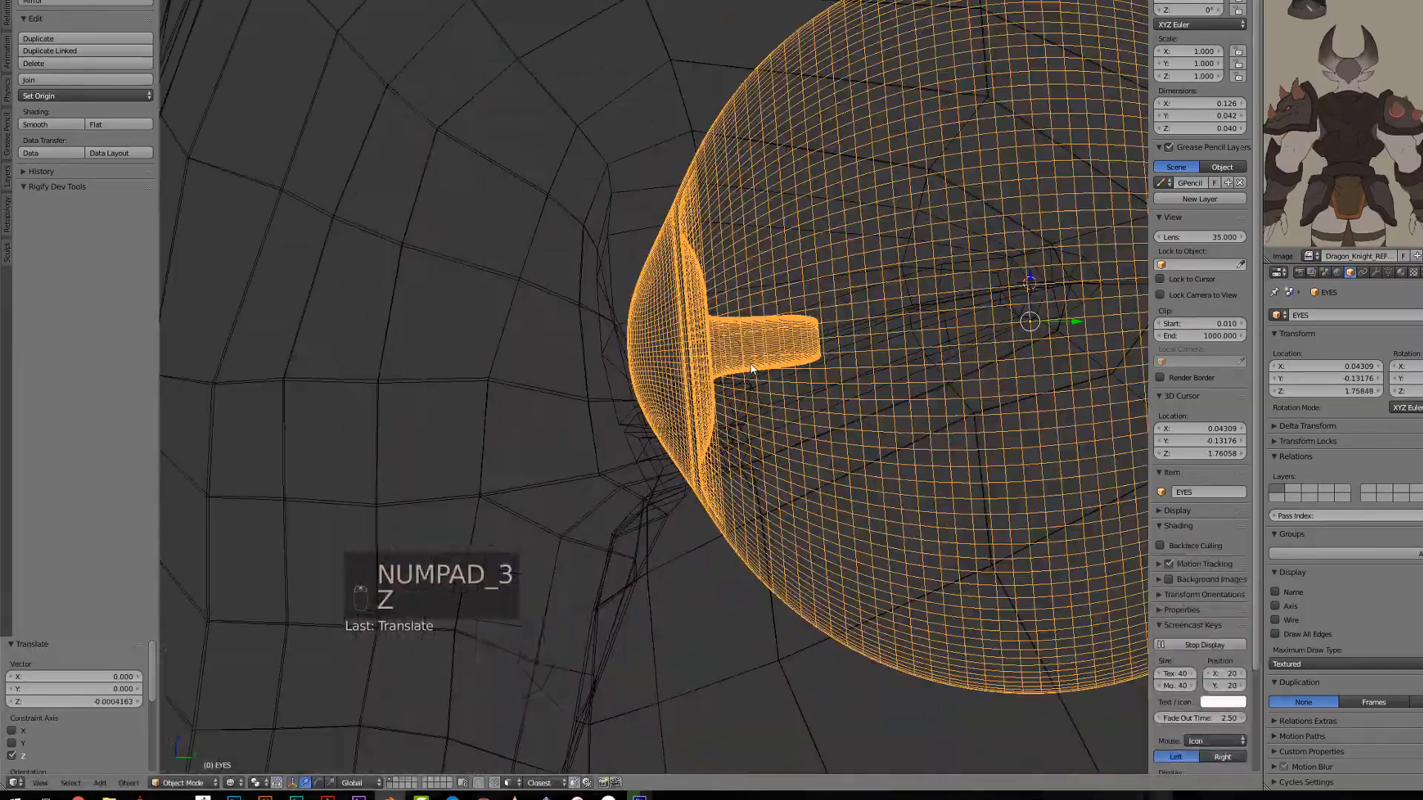
{"action": "key", "text": "g"}
{"action": "key", "text": "y"}
{"action": "left_click", "coordinate": [744, 366]}
{"action": "key", "text": "z"}
{"action": "key", "text": "g"}
{"action": "key", "text": "y"}
{"action": "left_click", "coordinate": [721, 368]}
{"action": "key", "text": "z"}
{"action": "middle_click_drag", "start_coordinate": [721, 368], "coordinate": [723, 415]}
Step: Select the head mesh in solid shading and turn off the viewport display of its Mirror modifier
{"action": "key", "text": "z"}
{"action": "scroll", "coordinate": [729, 402], "scroll_direction": "down", "scroll_amount": 3}
{"action": "key", "text": "z"}
{"action": "key", "text": "z"}
{"action": "right_click", "coordinate": [724, 415]}
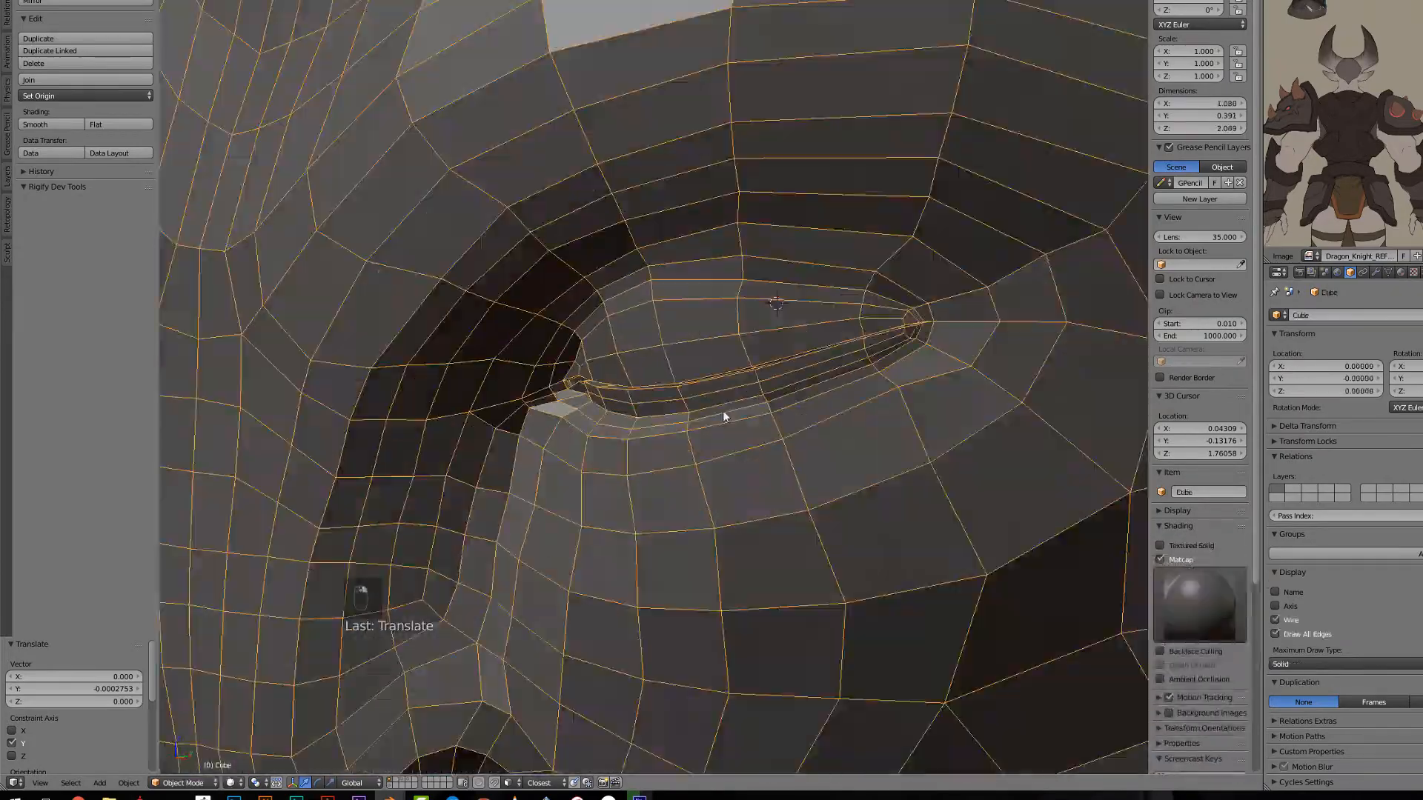
{"action": "left_click", "coordinate": [1375, 272]}
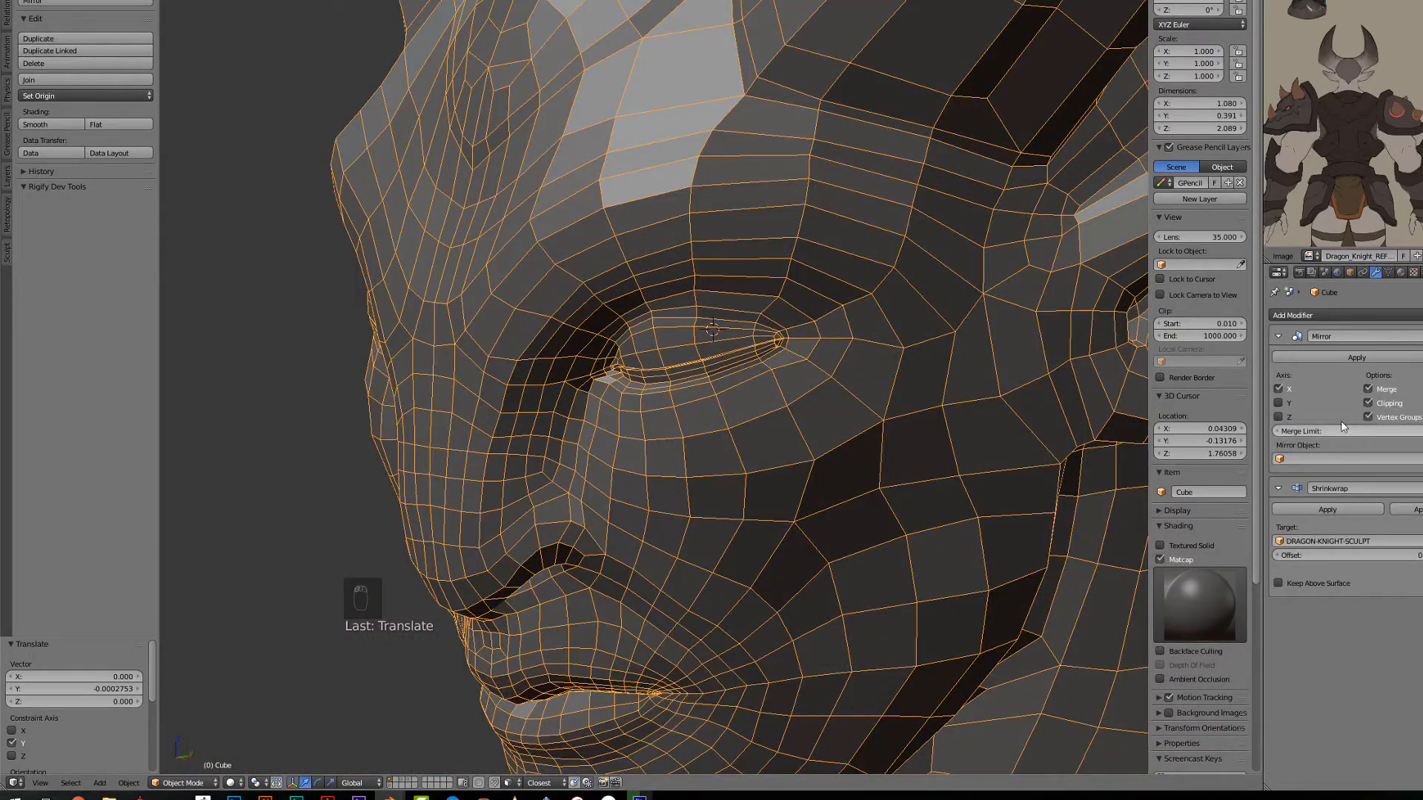
{"action": "left_click", "coordinate": [1422, 336]}
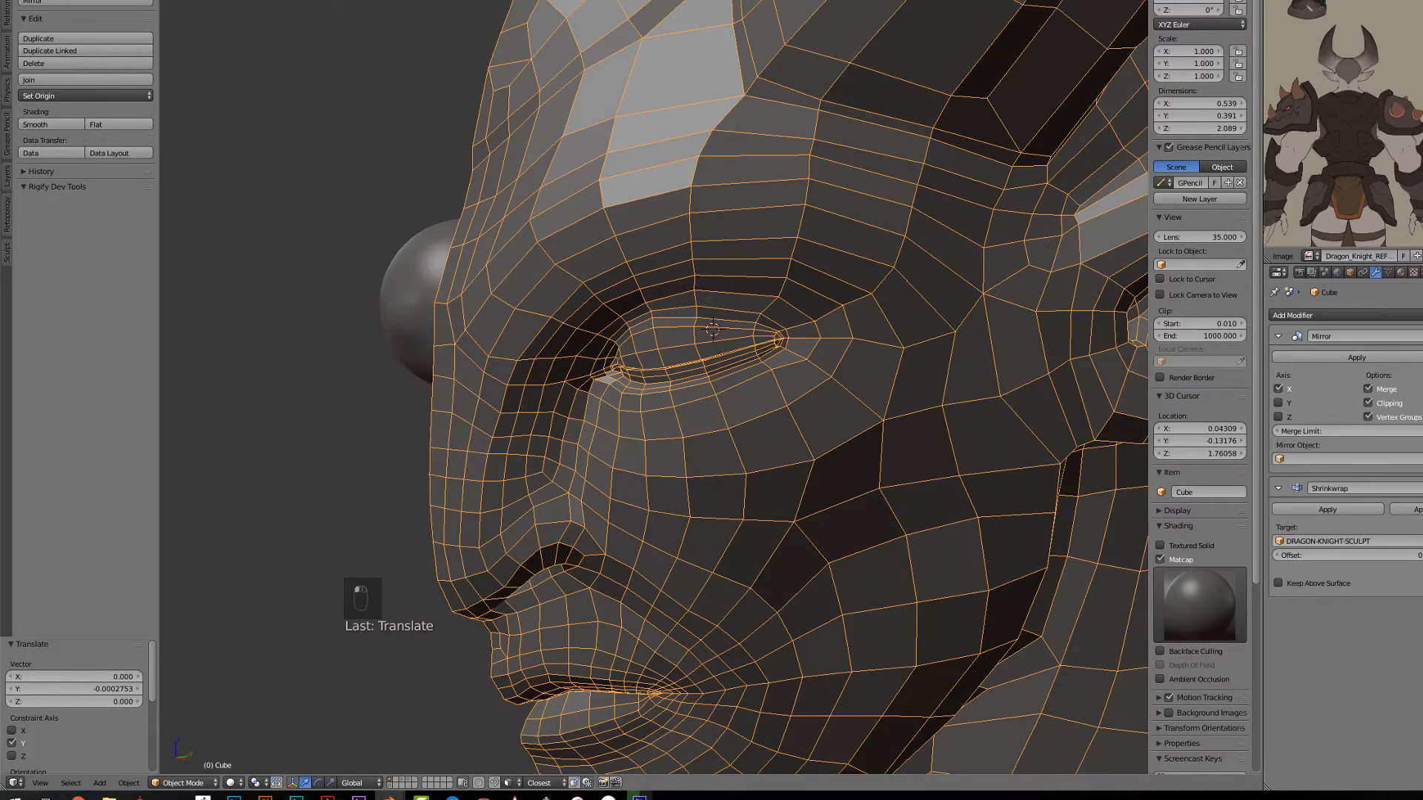
Step: Enter Edit Mode on the head mesh and select the inner eye corner's vertices from behind the eyeball
{"action": "middle_click_drag", "start_coordinate": [700, 471], "coordinate": [932, 555]}
{"action": "scroll", "coordinate": [741, 565], "scroll_direction": "up", "scroll_amount": 3}
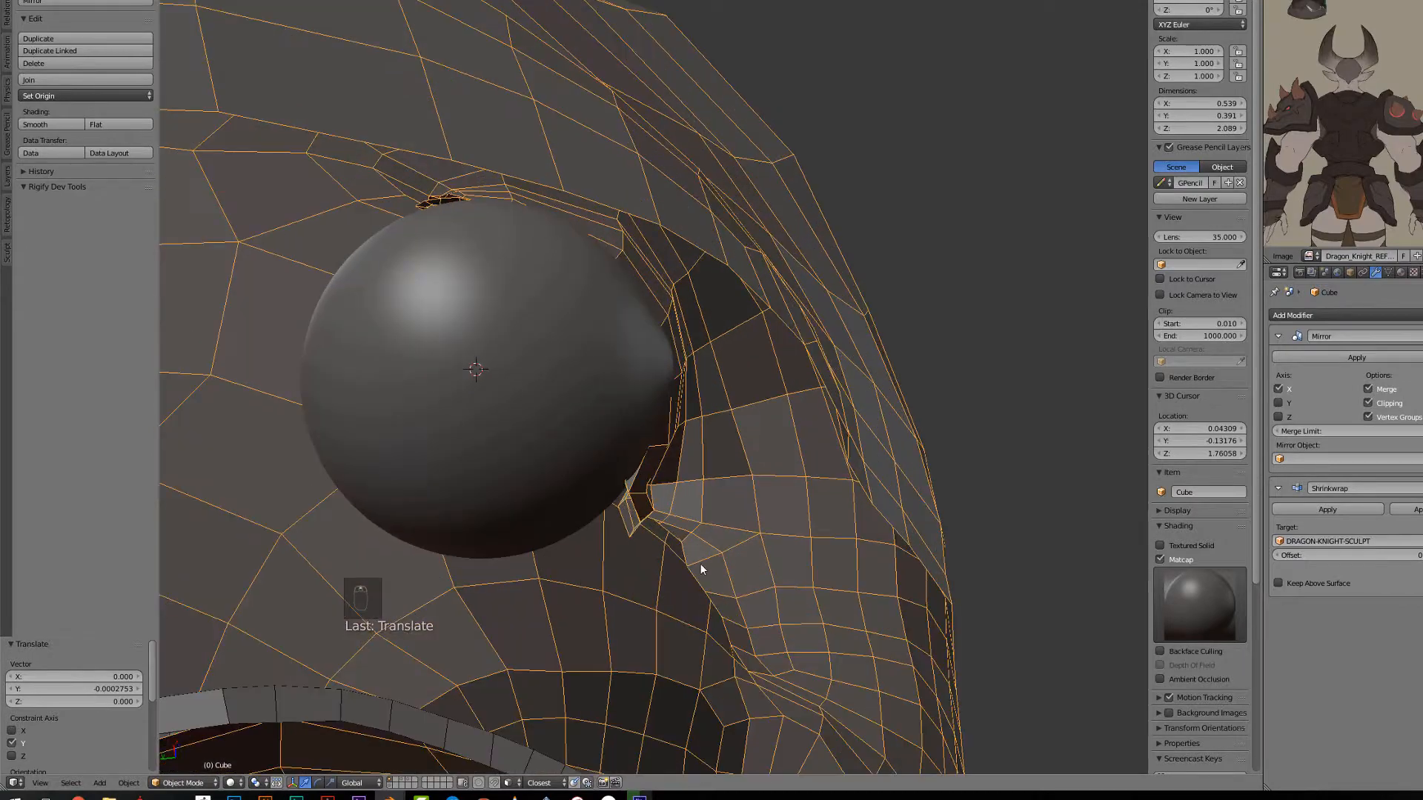
{"action": "key", "text": "z"}
{"action": "key", "text": "z"}
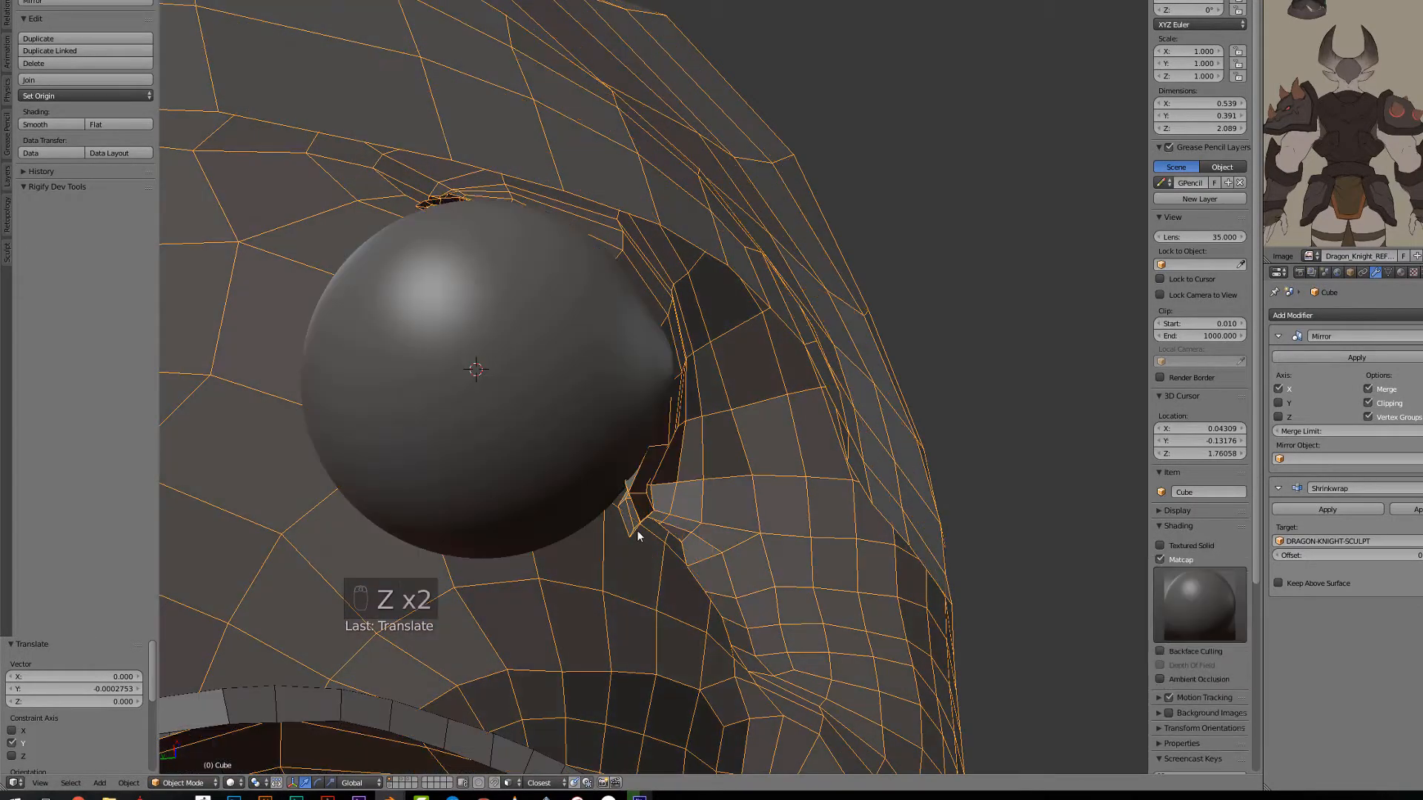
{"action": "middle_click_drag", "start_coordinate": [637, 530], "coordinate": [601, 498]}
{"action": "key", "text": "Tab"}
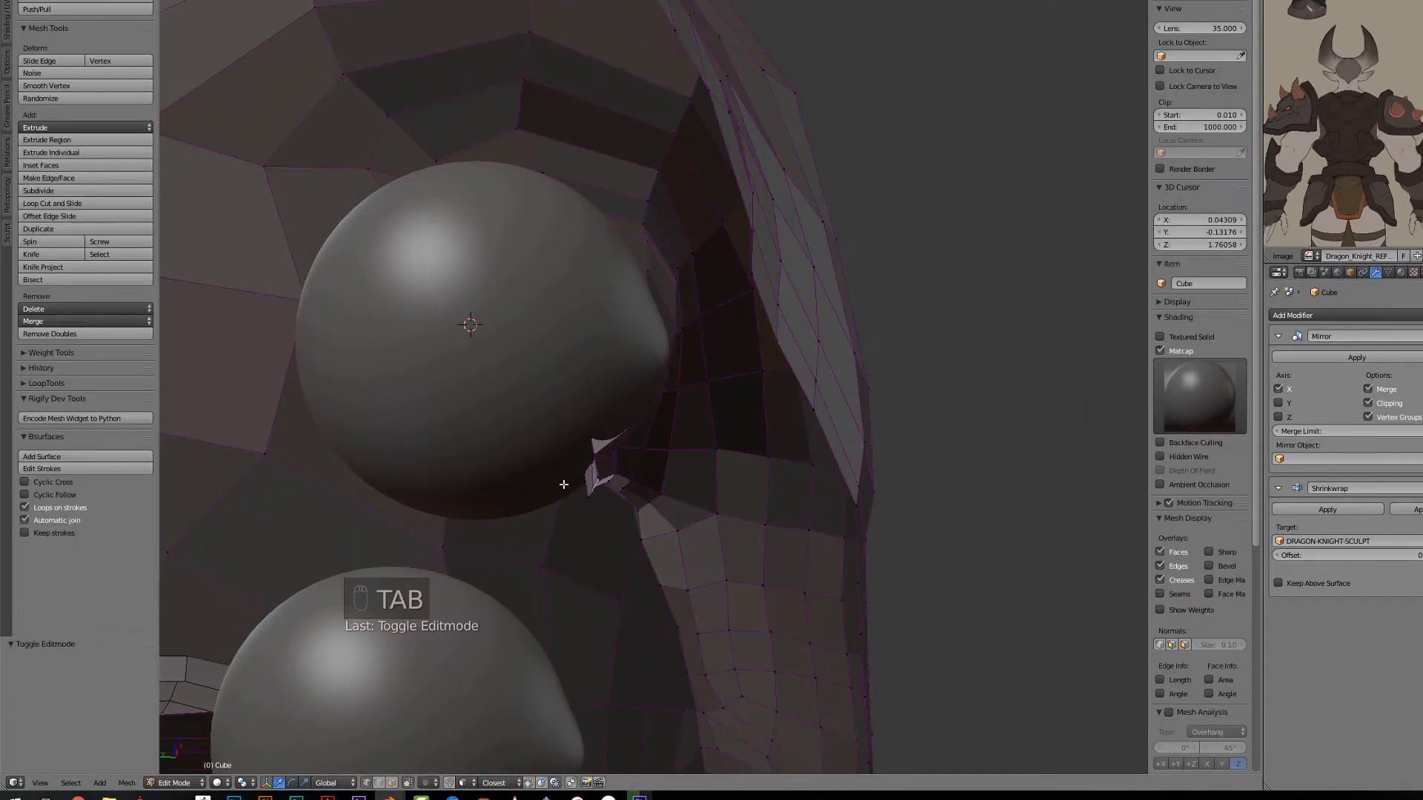
{"action": "right_click", "coordinate": [590, 440]}
{"action": "middle_click_drag", "start_coordinate": [590, 441], "coordinate": [693, 452]}
{"action": "right_click", "coordinate": [536, 408], "text": "shift"}
{"action": "key", "text": "z"}
{"action": "middle_click_drag", "start_coordinate": [565, 429], "coordinate": [534, 524]}
{"action": "scroll", "coordinate": [630, 518], "scroll_direction": "up", "scroll_amount": 4}
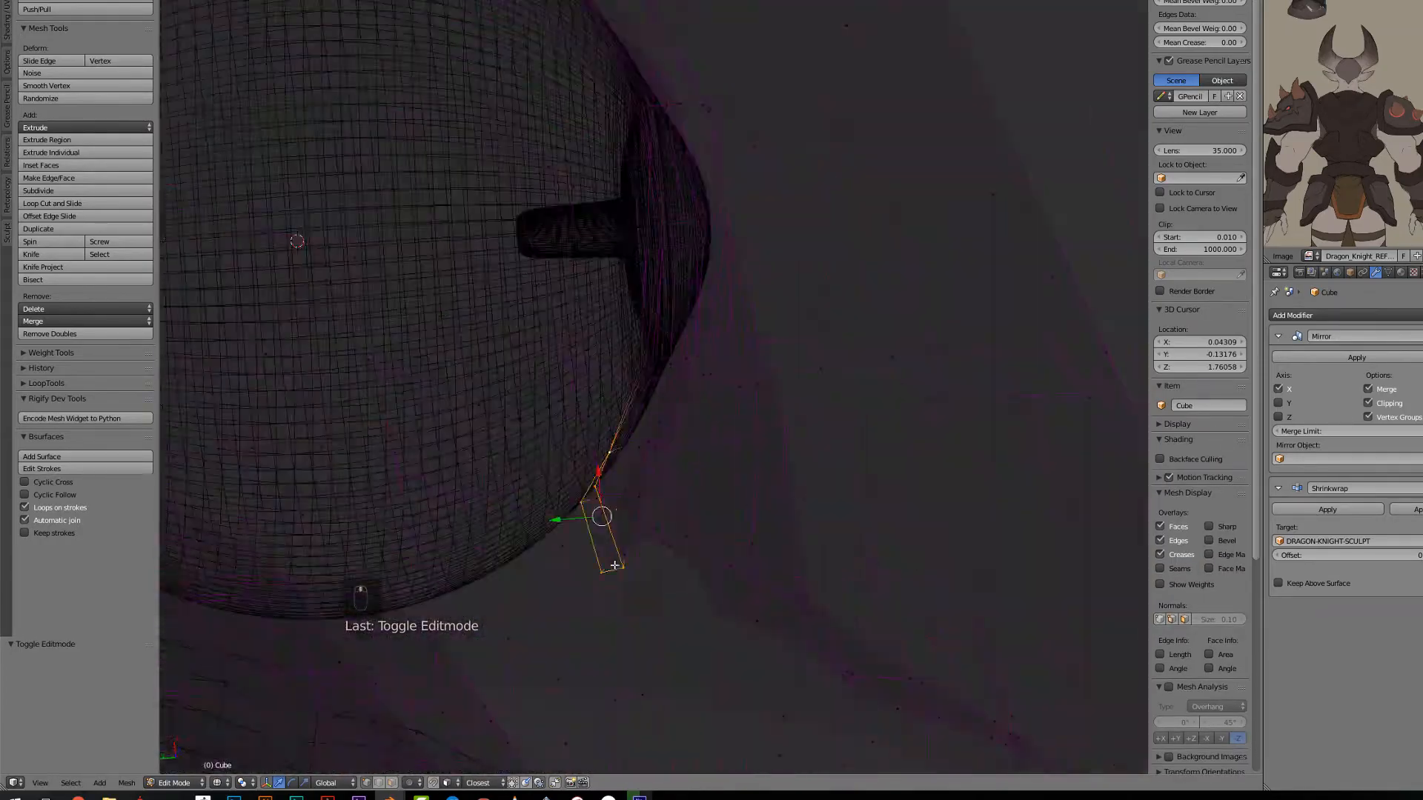
Step: Reposition the inner eye corner's vertices around the eyeball in top view, moving the last one about 0.0004 in X and 0.002 in Y
{"action": "middle_click_drag", "start_coordinate": [612, 565], "coordinate": [593, 575]}
{"action": "key", "text": "KP_7"}
{"action": "scroll", "coordinate": [588, 302], "scroll_direction": "up", "scroll_amount": 2}
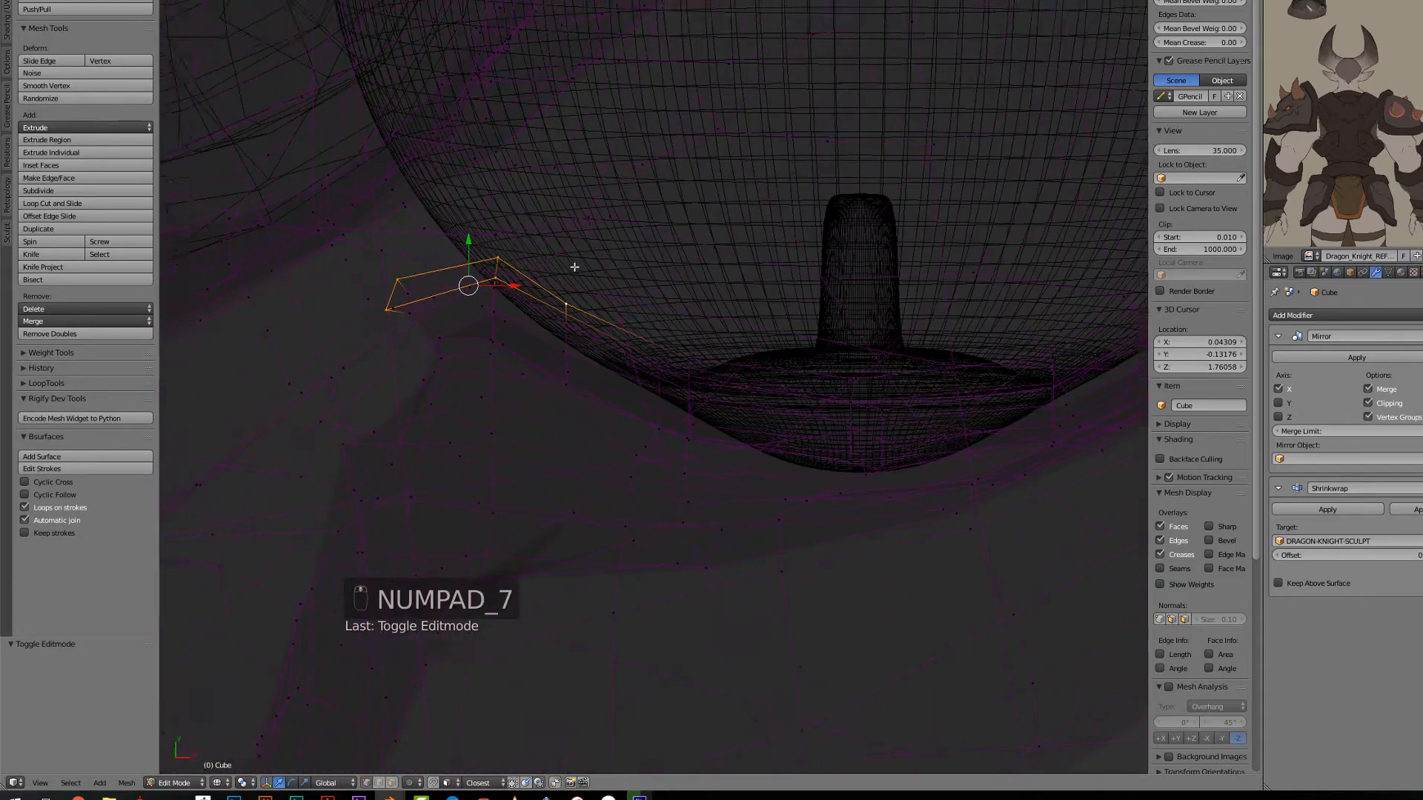
{"action": "middle_click_drag", "start_coordinate": [575, 267], "coordinate": [673, 320], "text": "shift"}
{"action": "key", "text": "r"}
{"action": "left_click", "coordinate": [635, 267]}
{"action": "right_click", "coordinate": [499, 325]}
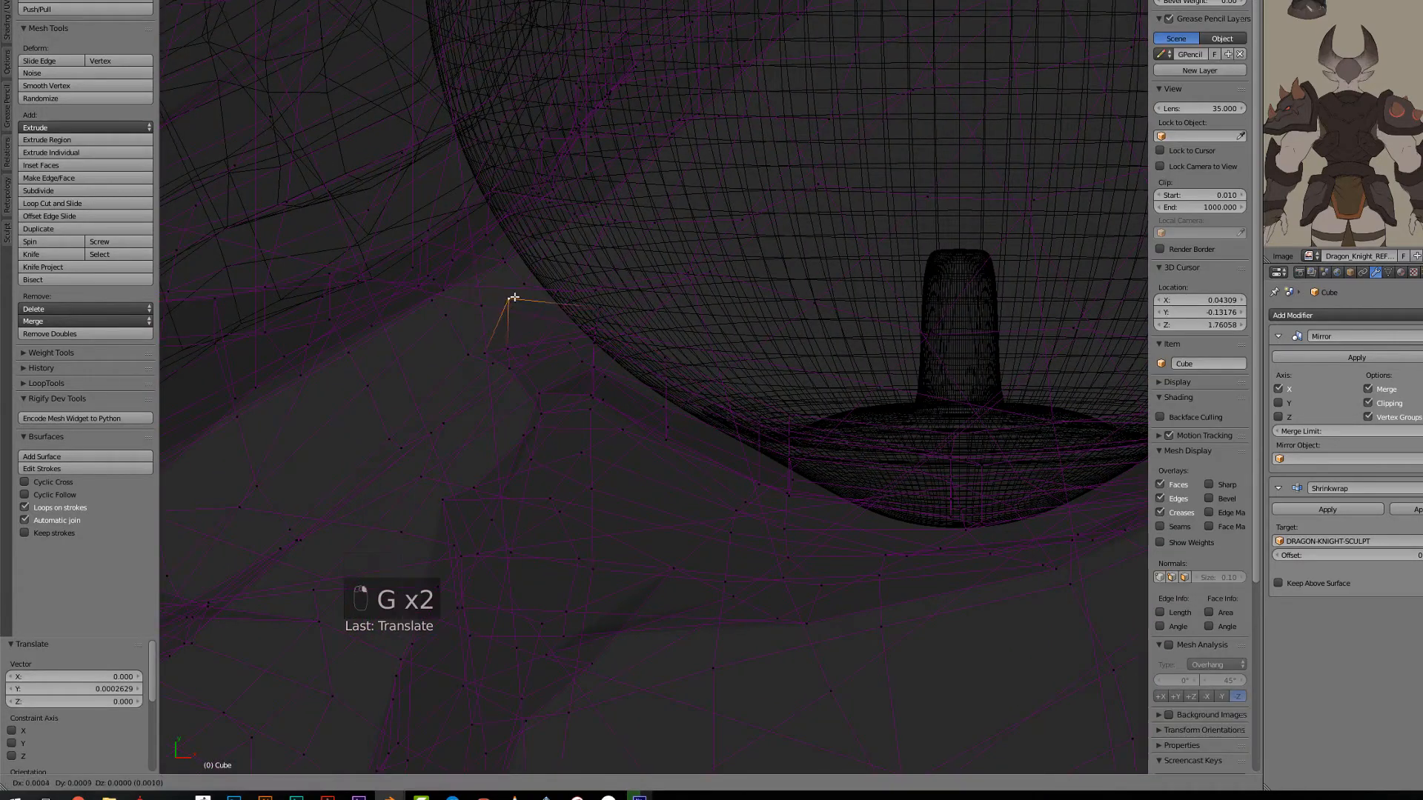
{"action": "key", "text": "z"}
{"action": "scroll", "coordinate": [546, 403], "scroll_direction": "down", "scroll_amount": 3}
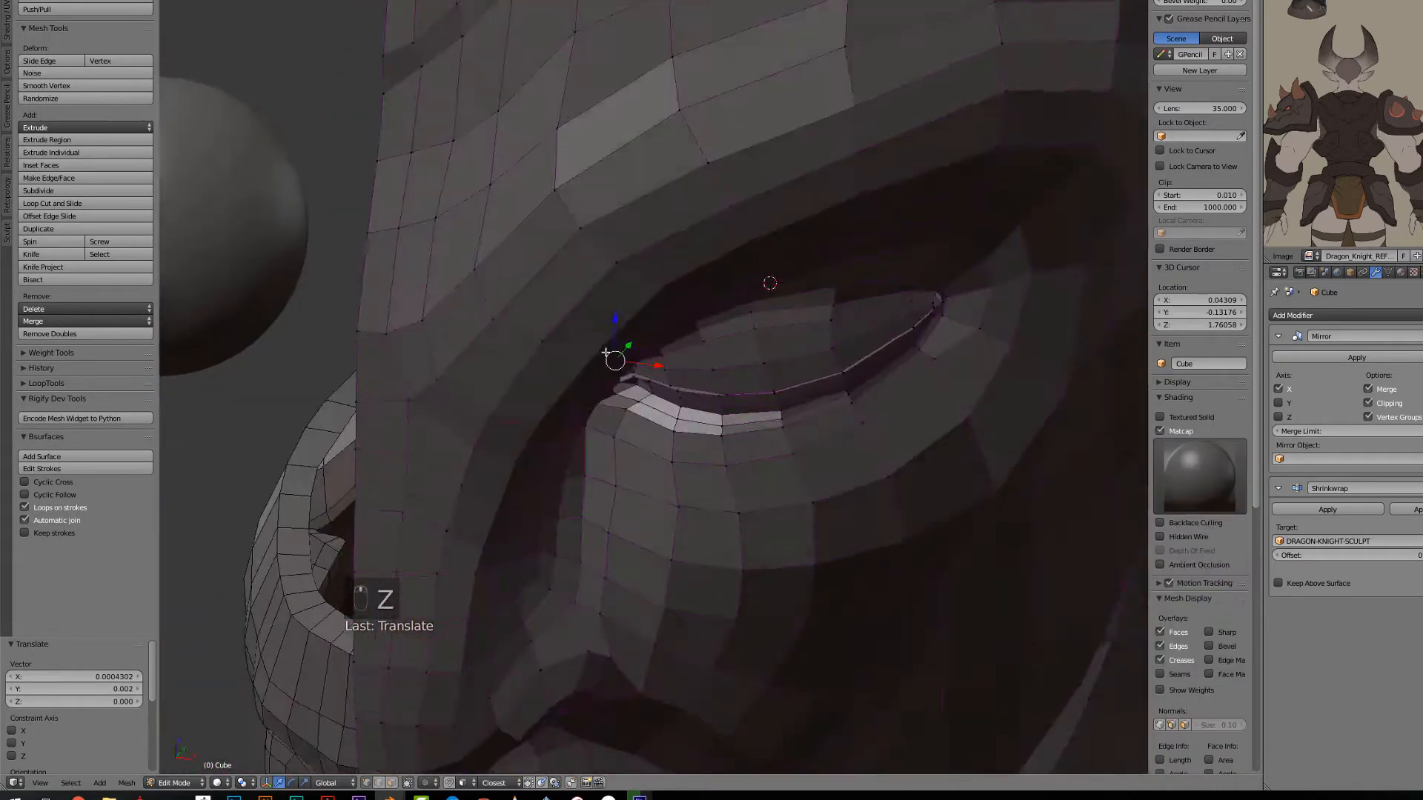
Step: Select the eyelid opening's inner faces, grow the selection five times, hide the rest of the head, and clear the selection
{"action": "key", "text": "a"}
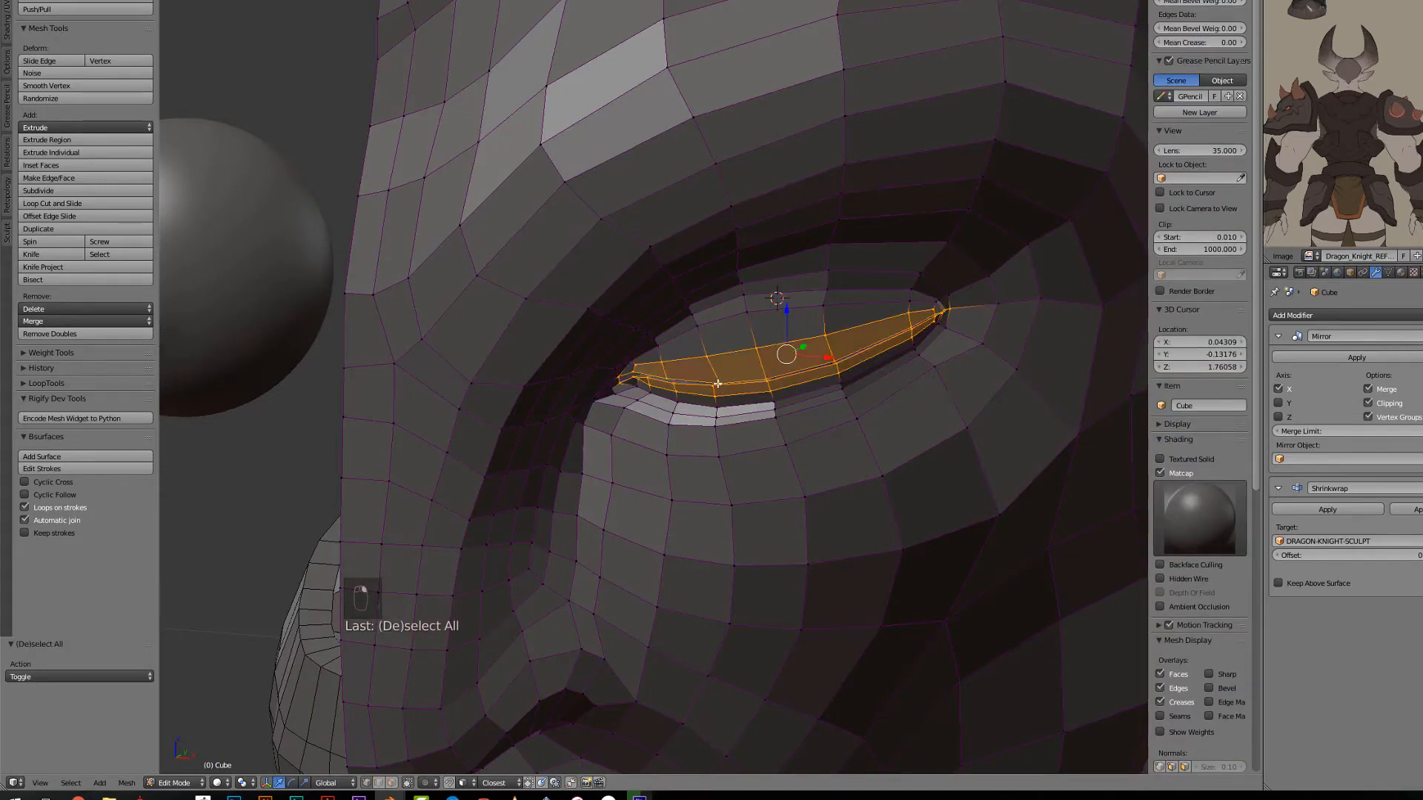
{"action": "key", "text": "ctrl+KP_Add"}
{"action": "key", "text": "ctrl+KP_Add"}
{"action": "key", "text": "ctrl+KP_Add"}
{"action": "key", "text": "ctrl+KP_Add"}
{"action": "key", "text": "ctrl+KP_Add"}
{"action": "key", "text": "shift+h"}
{"action": "key", "text": "a"}
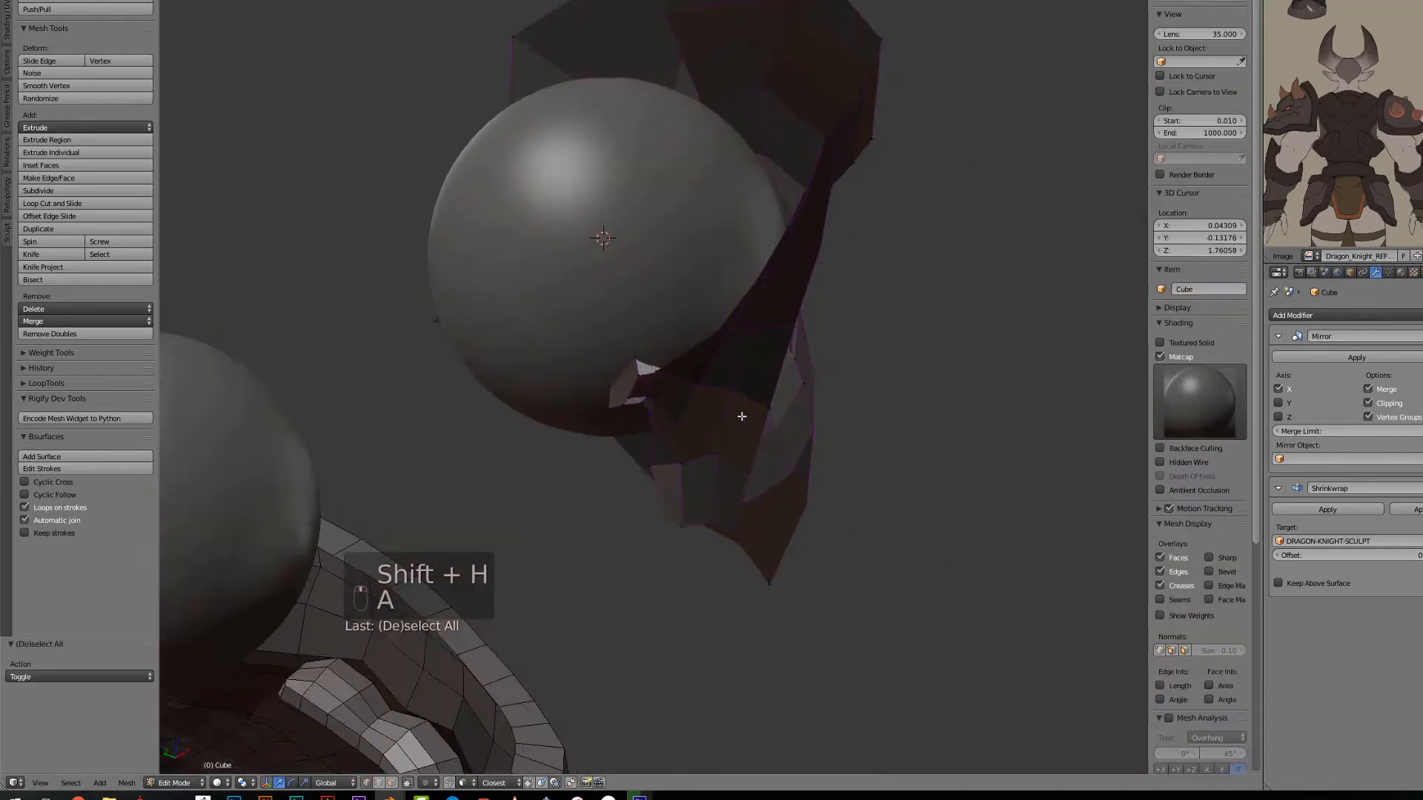
Step: Move the rear vertices of the inner eye corner along Y by about 0.0007 and along X by about 0.001
{"action": "middle_click_drag", "start_coordinate": [741, 417], "coordinate": [651, 434]}
{"action": "right_click", "coordinate": [654, 412]}
{"action": "left_click", "coordinate": [625, 408]}
{"action": "right_click", "coordinate": [673, 426], "text": "shift"}
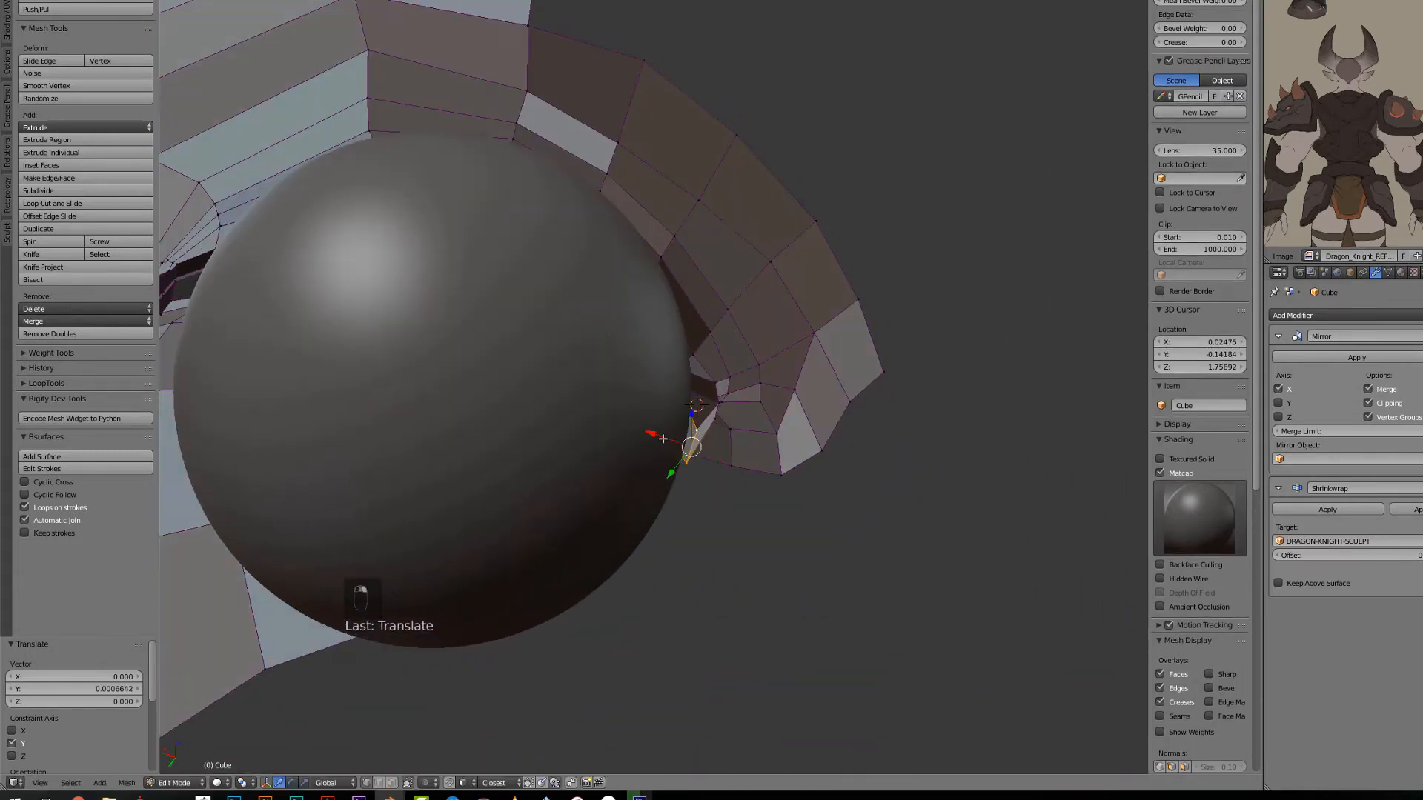
{"action": "left_click_drag", "start_coordinate": [647, 432], "coordinate": [634, 425]}
{"action": "mouse_move", "coordinate": [633, 425]}
{"action": "middle_mouse_down"}
{"action": "mouse_move", "coordinate": [556, 422]}
{"action": "mouse_move", "coordinate": [520, 448]}
{"action": "mouse_move", "coordinate": [639, 443]}
{"action": "middle_mouse_up"}
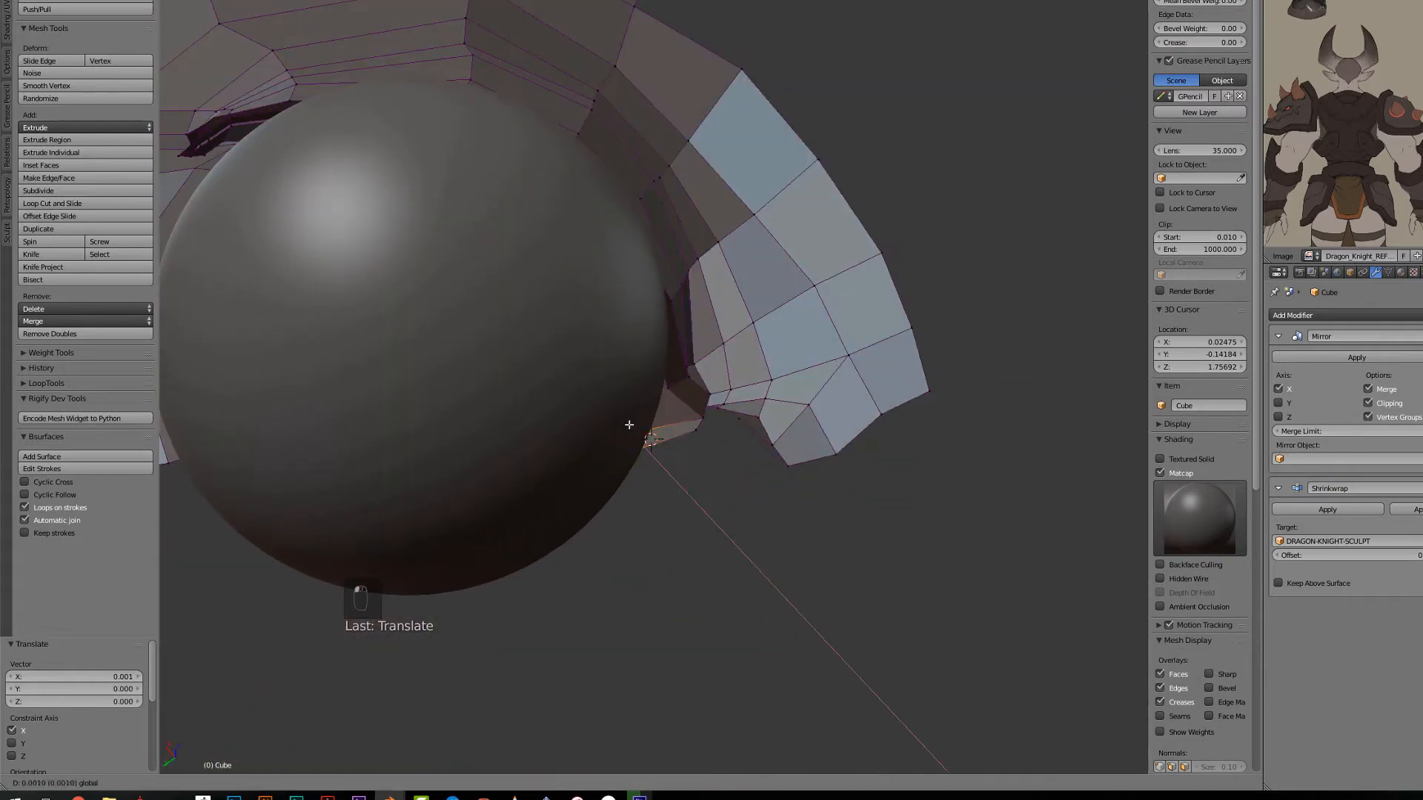
Step: Adjust the neighbouring inner-corner eyelid vertices along the axes so they follow the eyeball's surface
{"action": "left_click_drag", "start_coordinate": [614, 453], "coordinate": [615, 453]}
{"action": "middle_click_drag", "start_coordinate": [614, 452], "coordinate": [594, 378]}
{"action": "right_click", "coordinate": [673, 423]}
{"action": "right_click", "coordinate": [665, 432], "text": "shift"}
{"action": "mouse_move", "coordinate": [666, 432]}
{"action": "middle_mouse_down"}
{"action": "mouse_move", "coordinate": [658, 468]}
{"action": "mouse_move", "coordinate": [571, 455]}
{"action": "mouse_move", "coordinate": [571, 343]}
{"action": "mouse_move", "coordinate": [612, 318]}
{"action": "mouse_move", "coordinate": [681, 432]}
{"action": "middle_mouse_up"}
{"action": "right_click", "coordinate": [678, 429]}
{"action": "left_click_drag", "start_coordinate": [640, 422], "coordinate": [635, 421]}
Step: Pull the inner lid vertex at the outer eye corner toward the eyeball by about 0.0007 along X
{"action": "middle_click_drag", "start_coordinate": [634, 421], "coordinate": [473, 485]}
{"action": "key", "text": "z"}
{"action": "key", "text": "z"}
{"action": "middle_click_drag", "start_coordinate": [456, 434], "coordinate": [460, 504]}
{"action": "left_click", "coordinate": [443, 400], "text": "ctrl"}
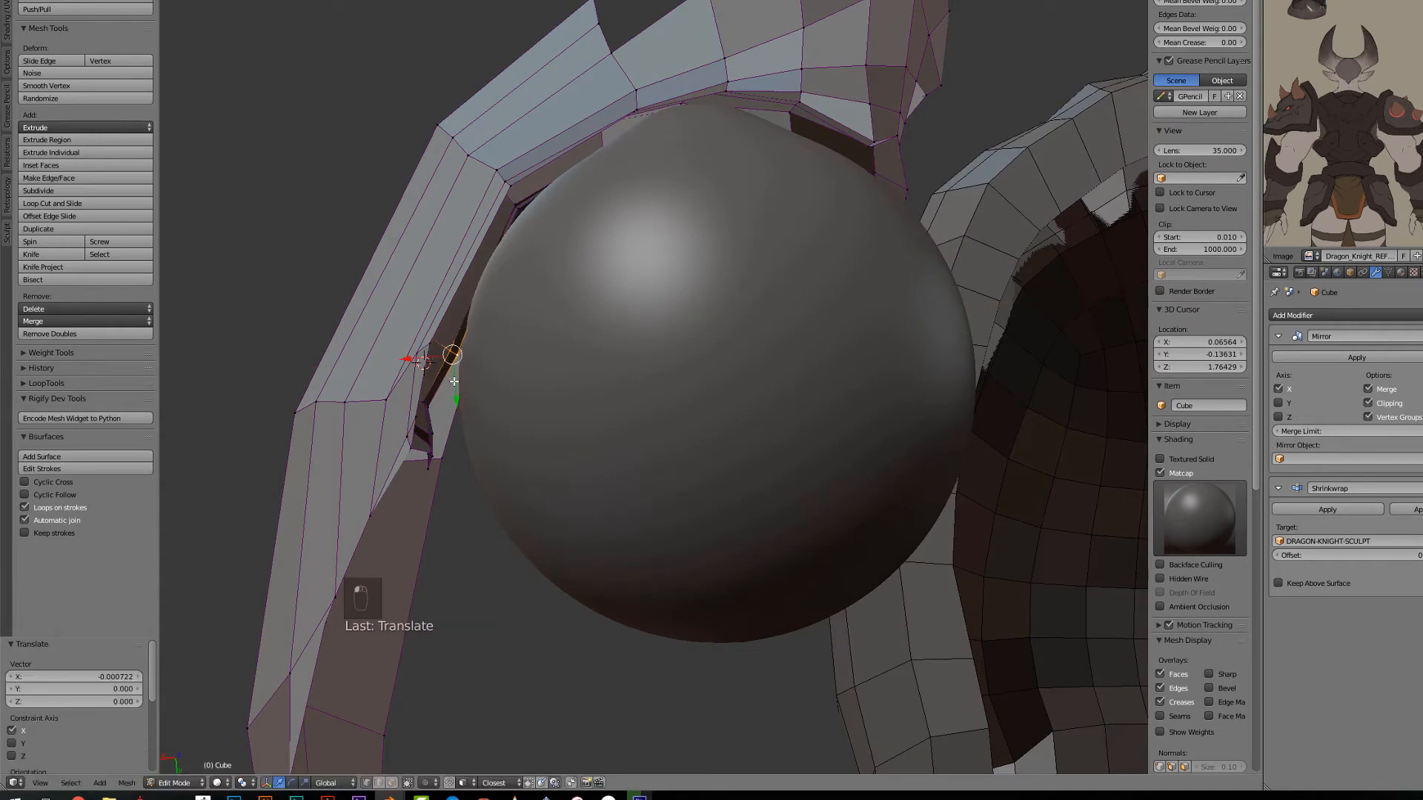
Step: Move the outer eye corner's inner vertices one by one toward the eyeball, by up to about 0.002 along X
{"action": "right_click", "coordinate": [427, 405]}
{"action": "key", "text": "g"}
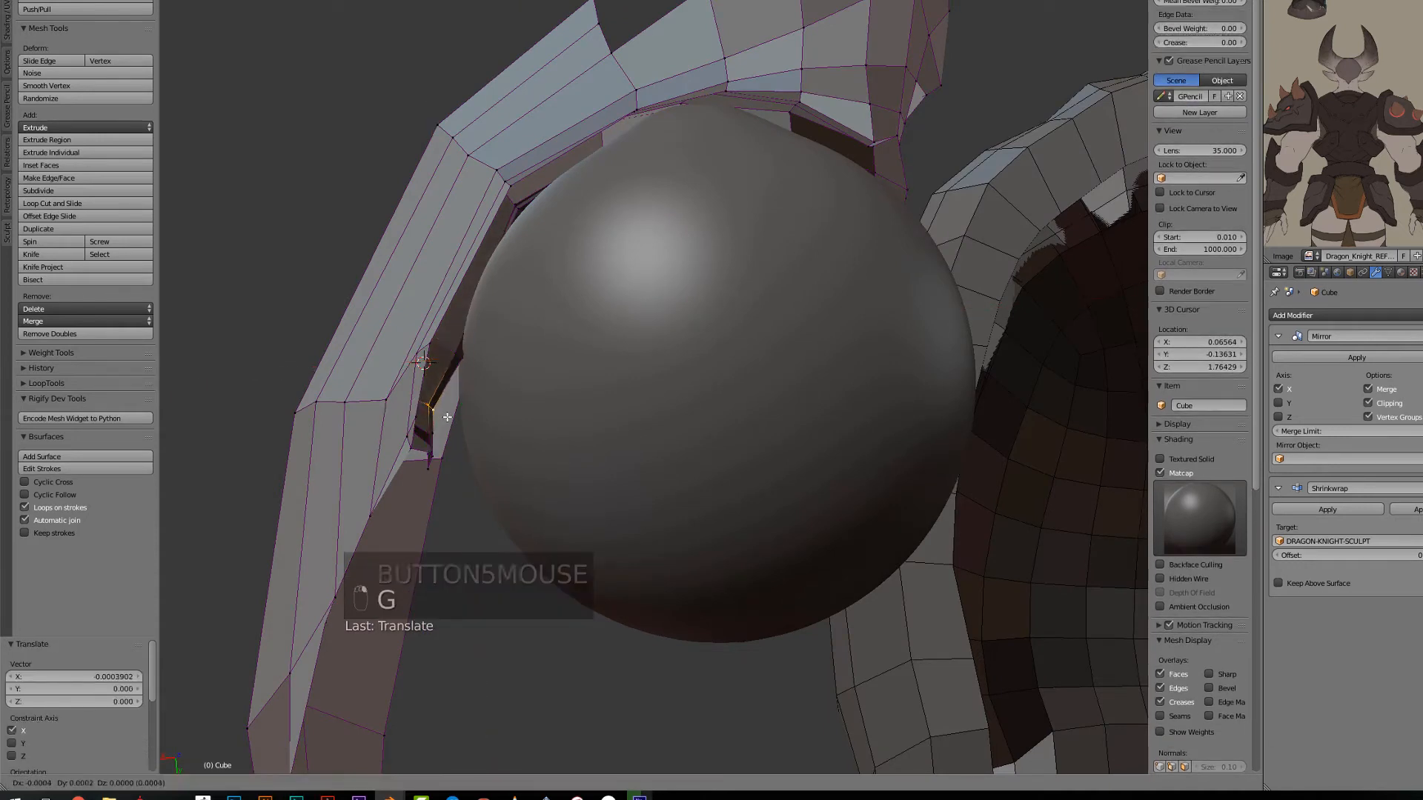
{"action": "key", "text": "g"}
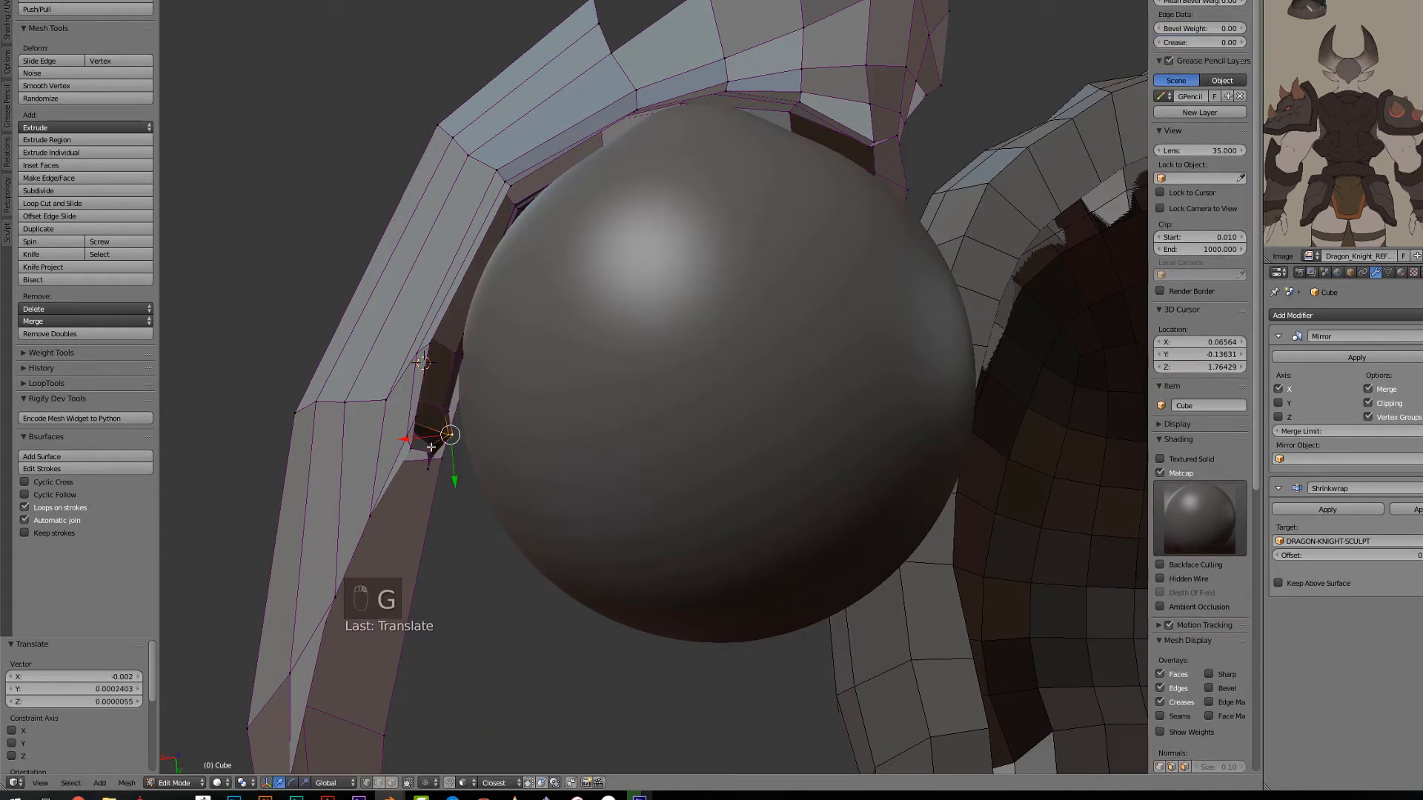
{"action": "key", "text": "g"}
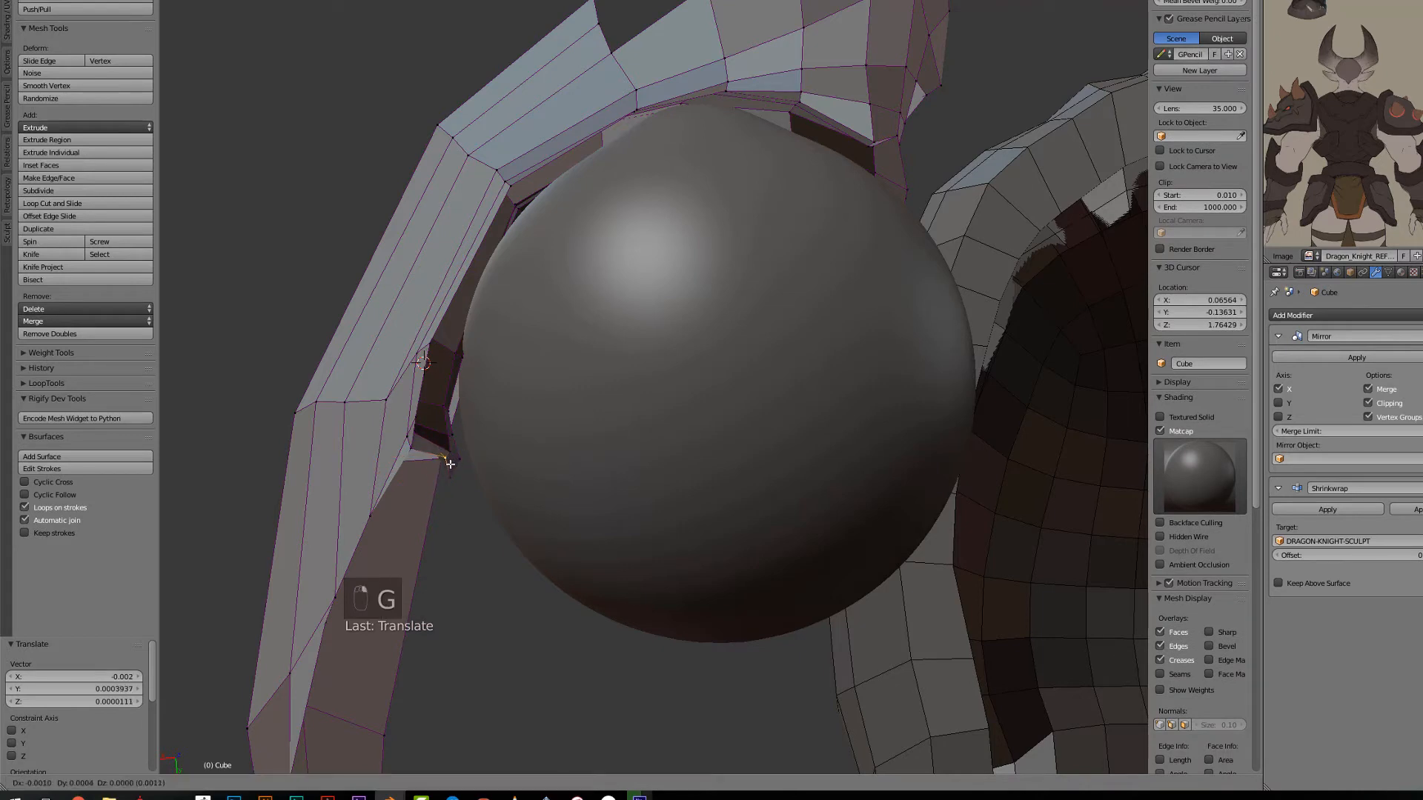
{"action": "key", "text": "g"}
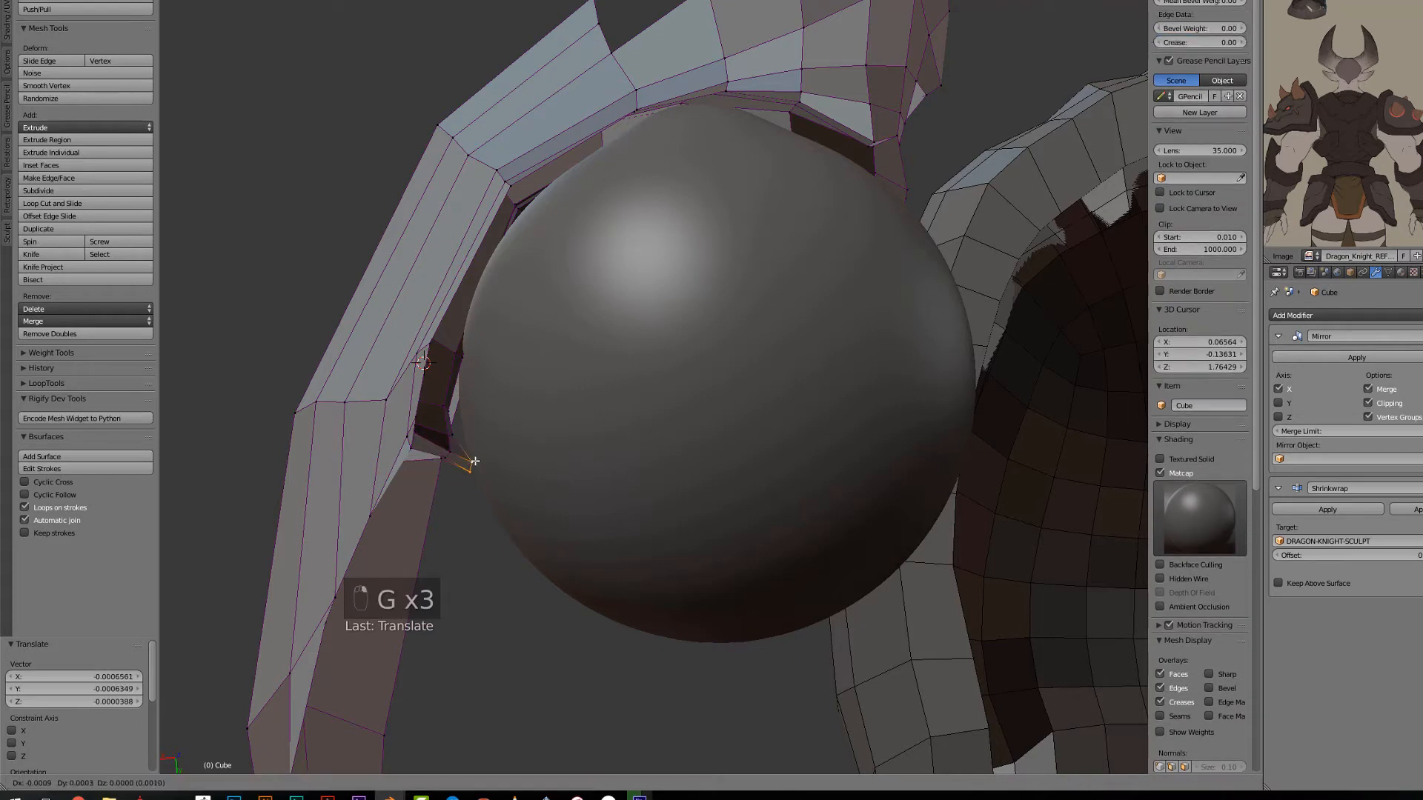
{"action": "key", "text": "g"}
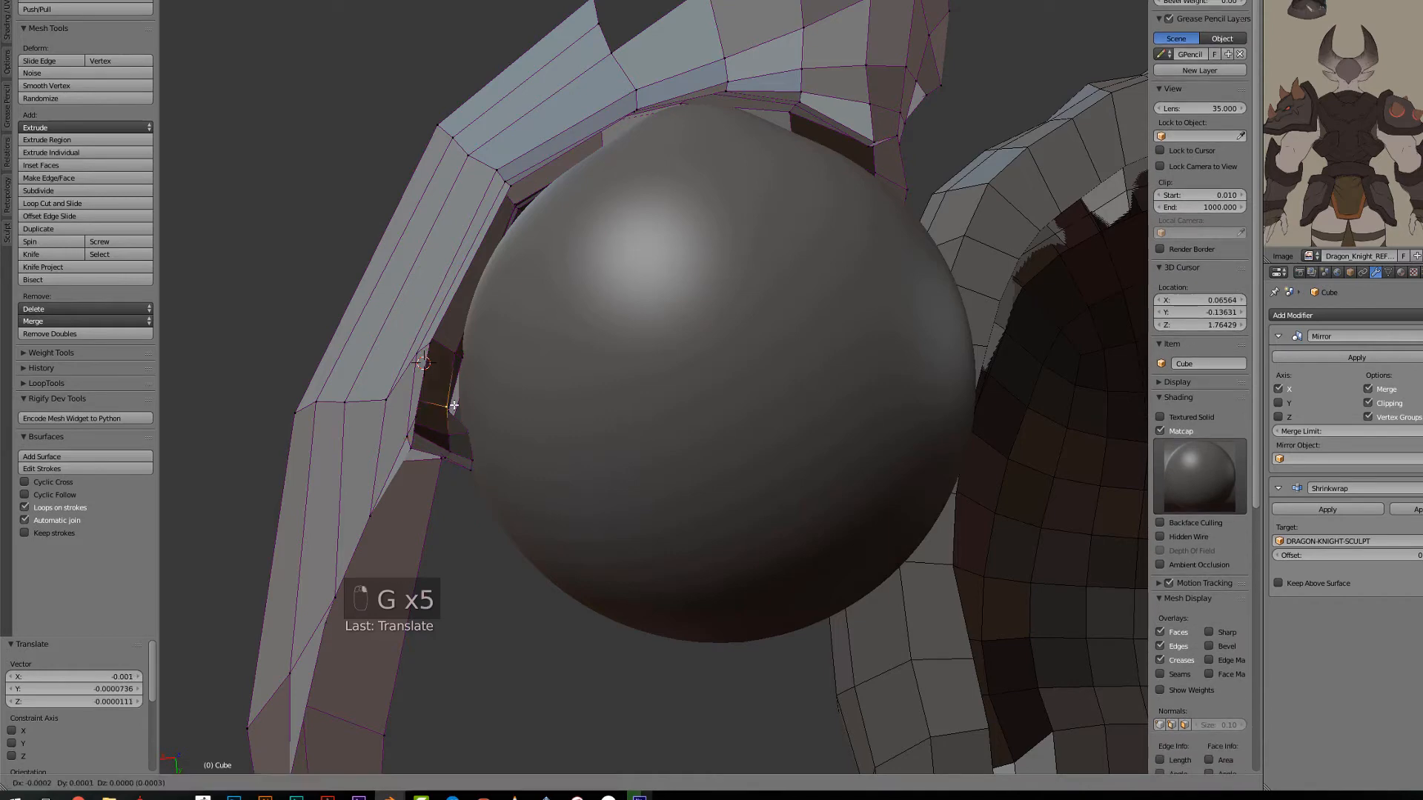
{"action": "left_click", "coordinate": [476, 358]}
Step: Move the remaining inner eyelid edge vertices near the outer corner in against the eyeball
{"action": "middle_click_drag", "start_coordinate": [476, 358], "coordinate": [484, 409]}
{"action": "key", "text": "g"}
{"action": "left_click", "coordinate": [504, 317]}
{"action": "right_click", "coordinate": [448, 295]}
{"action": "key", "text": "g"}
{"action": "left_click", "coordinate": [474, 300]}
{"action": "left_click", "coordinate": [444, 331]}
{"action": "left_click", "coordinate": [478, 337]}
Step: Fine-tune the vertices inside the outer eye corner so the lid's inner edge is evenly spaced along the eyeball
{"action": "scroll", "coordinate": [712, 381], "scroll_direction": "up", "scroll_amount": 8}
{"action": "key", "text": "f"}
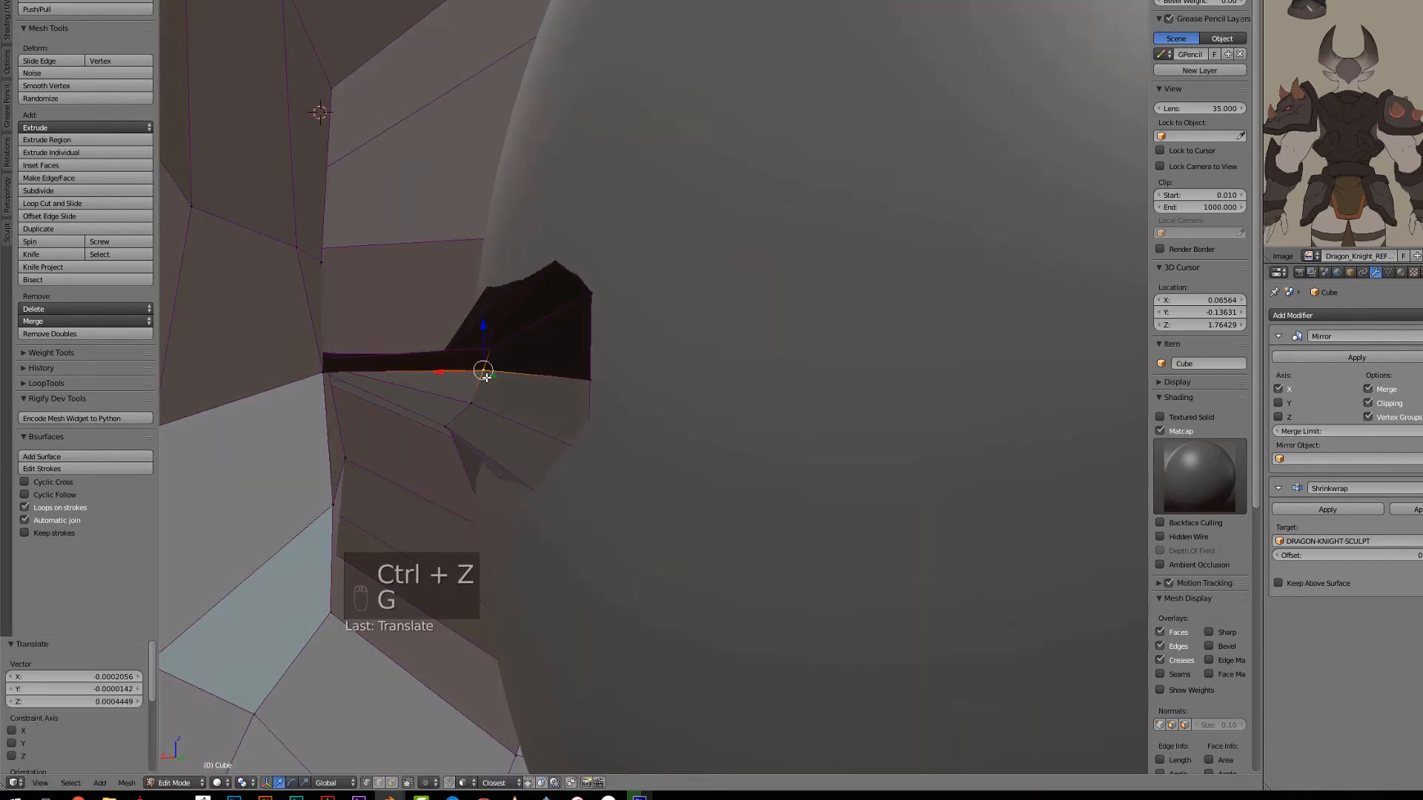
{"action": "middle_click_drag", "start_coordinate": [602, 380], "coordinate": [527, 426]}
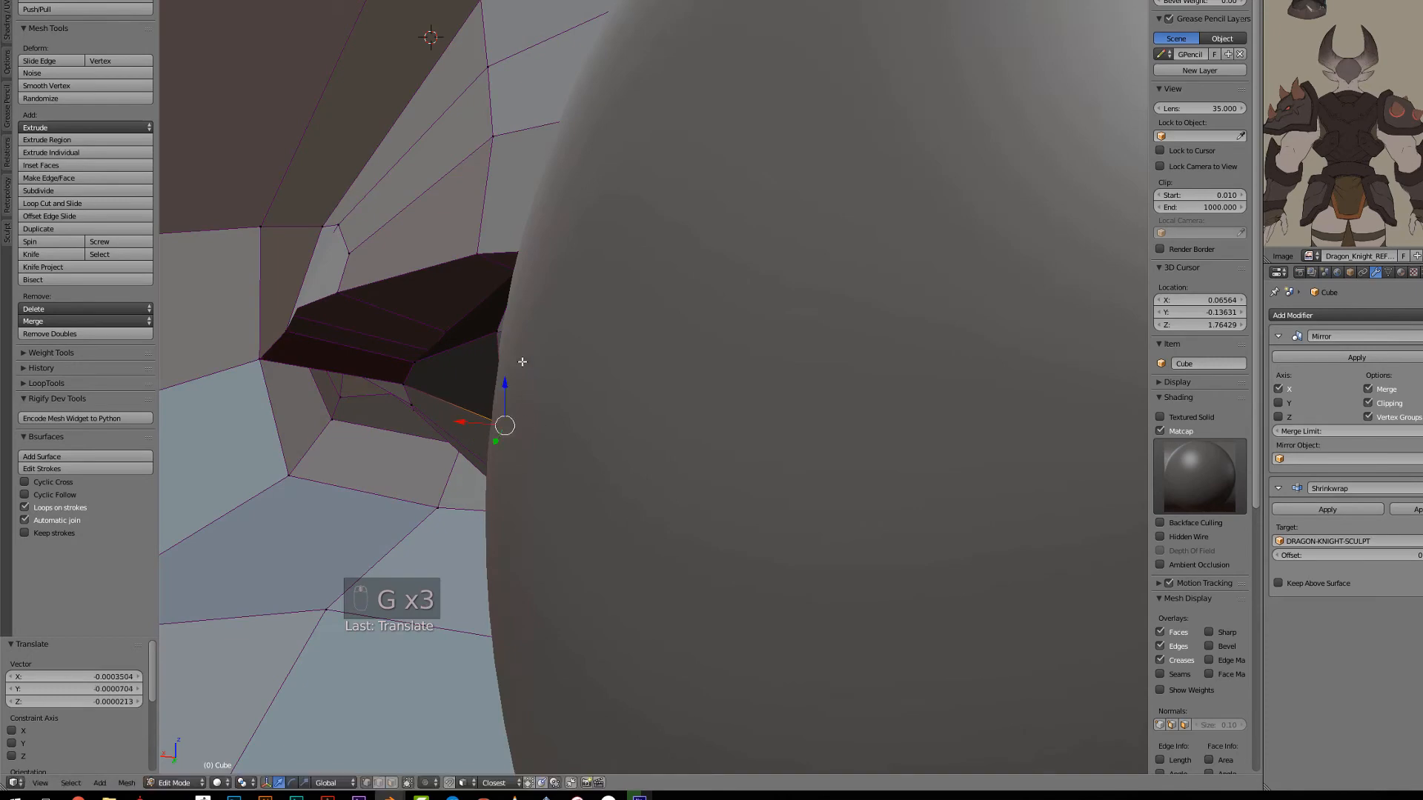
{"action": "middle_click_drag", "start_coordinate": [522, 361], "coordinate": [545, 401]}
{"action": "key", "text": "g"}
{"action": "left_click", "coordinate": [554, 400]}
{"action": "left_click", "coordinate": [541, 340]}
{"action": "mouse_move", "coordinate": [541, 340]}
{"action": "middle_mouse_down"}
{"action": "mouse_move", "coordinate": [800, 314]}
{"action": "mouse_move", "coordinate": [450, 367]}
{"action": "mouse_move", "coordinate": [499, 454]}
{"action": "mouse_move", "coordinate": [533, 355]}
{"action": "middle_mouse_up"}
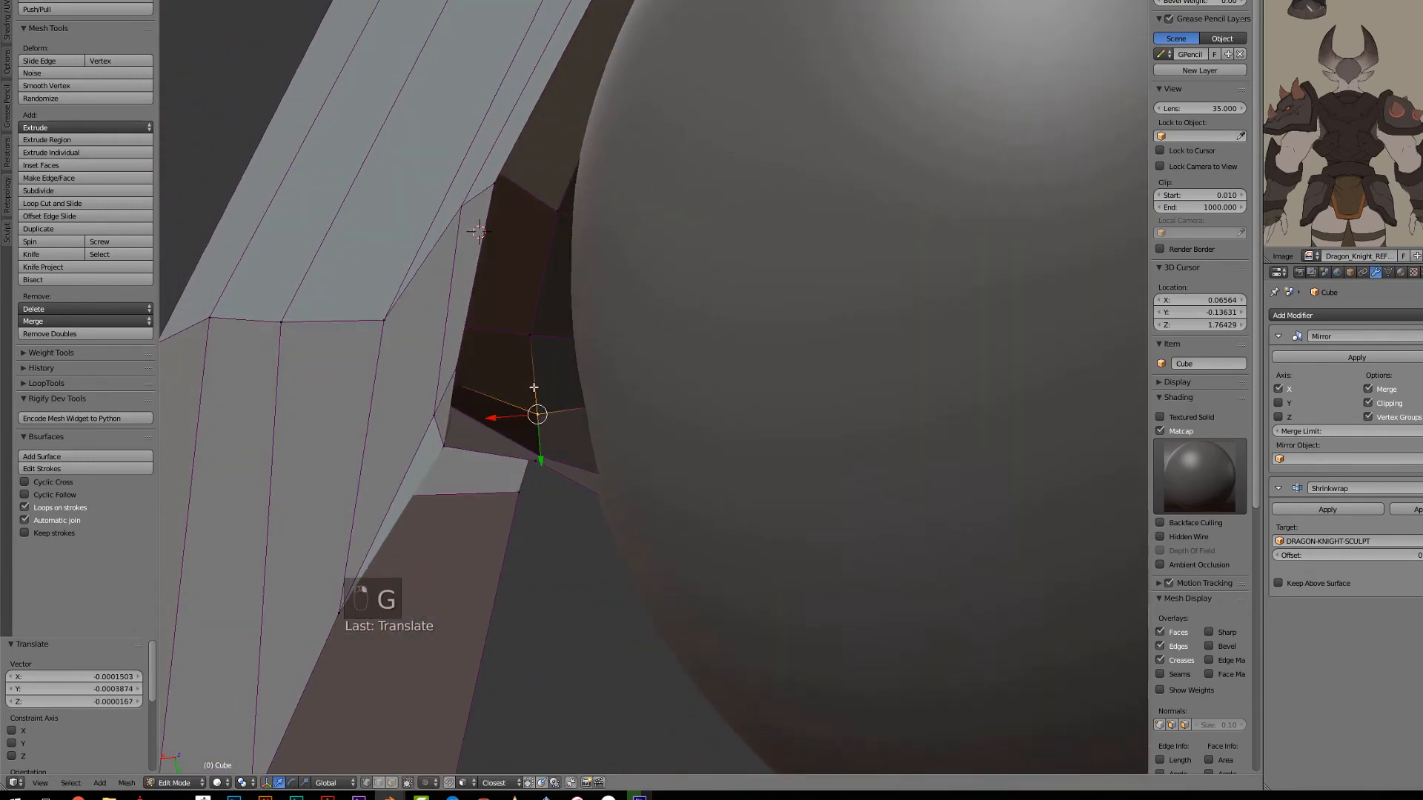
Step: Return to Object Mode and turn the head's Mirror modifier display back on
{"action": "key", "text": "Tab"}
{"action": "scroll", "coordinate": [524, 430], "scroll_direction": "down", "scroll_amount": 15}
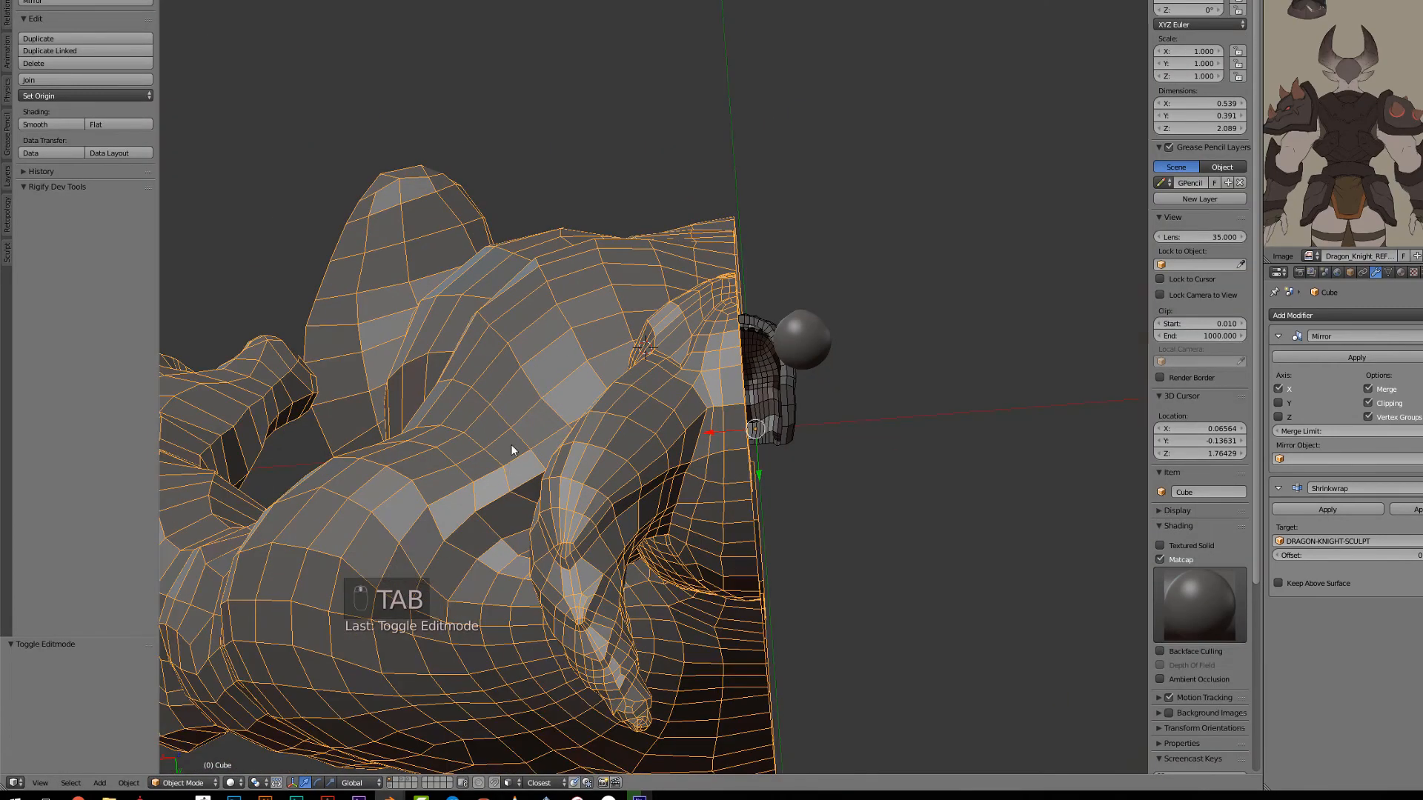
{"action": "middle_click_drag", "start_coordinate": [510, 443], "coordinate": [1083, 337]}
{"action": "left_click", "coordinate": [1389, 273]}
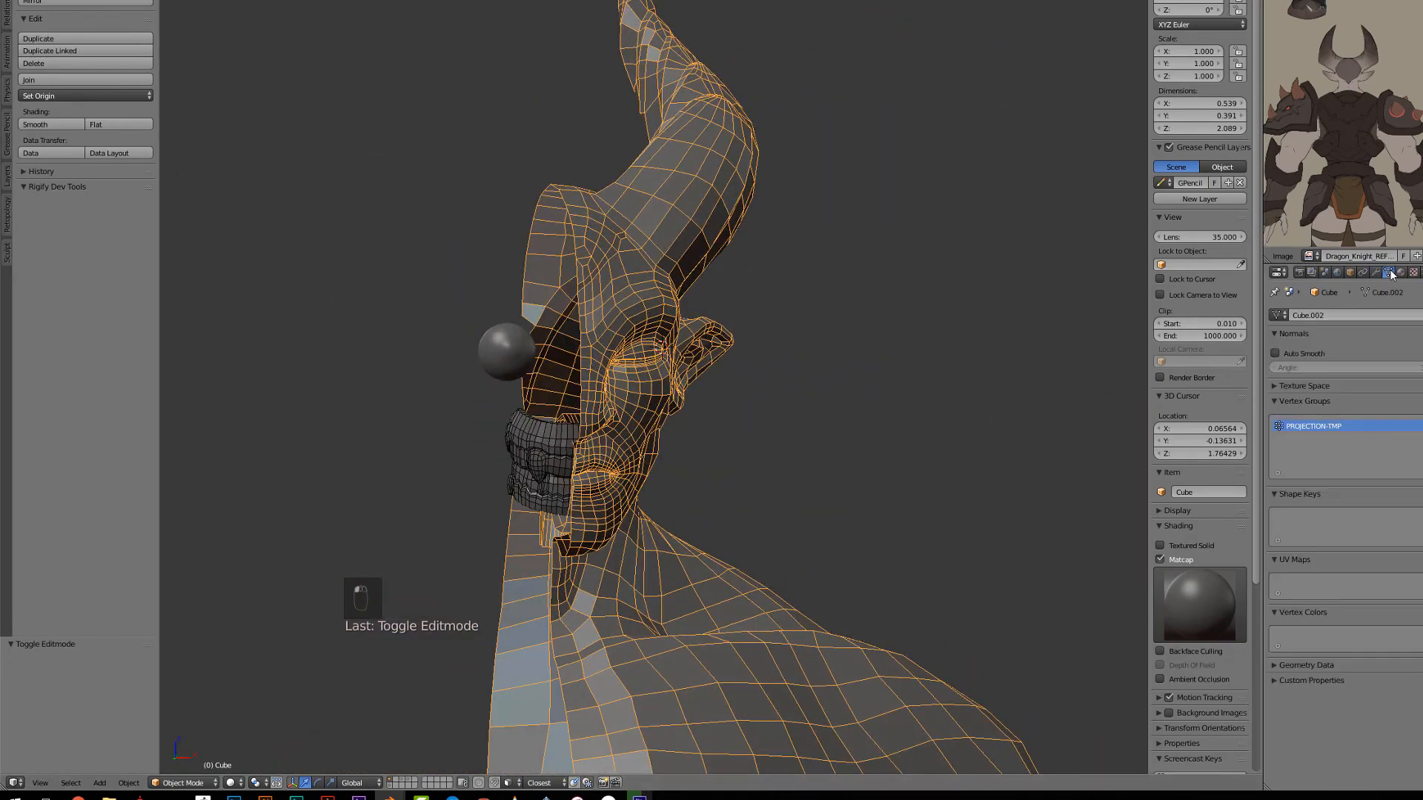
{"action": "left_click", "coordinate": [1376, 273]}
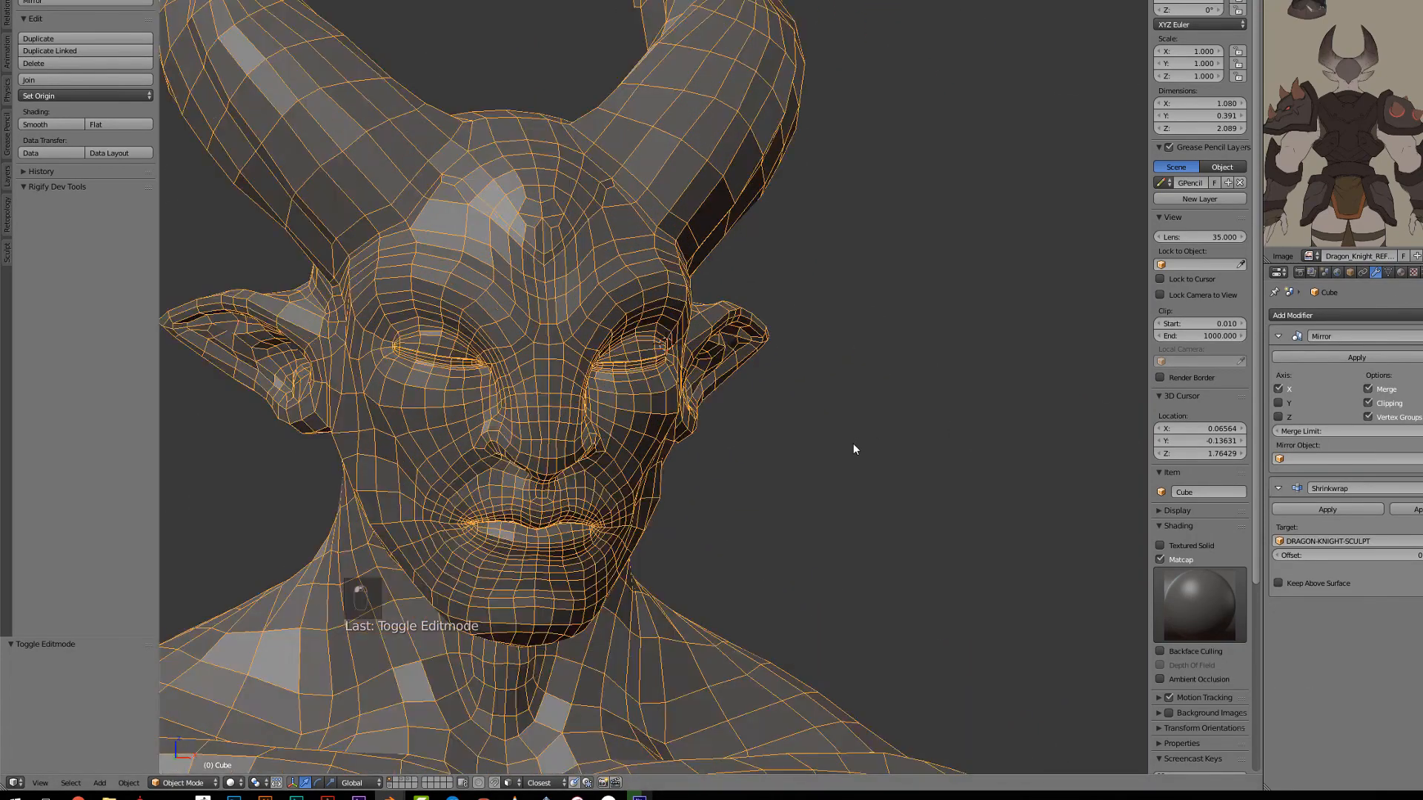